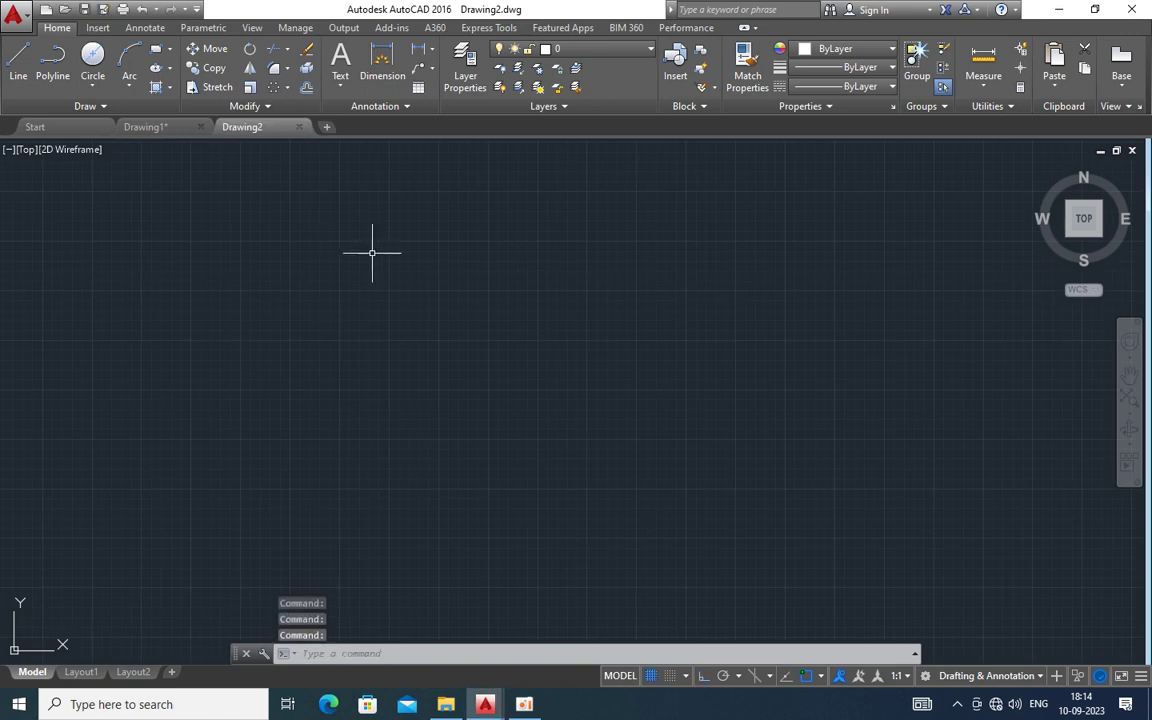
Turn off the grid display and set the UCS icon to Noorigin
{"action": "left_click", "coordinate": [651, 676]}
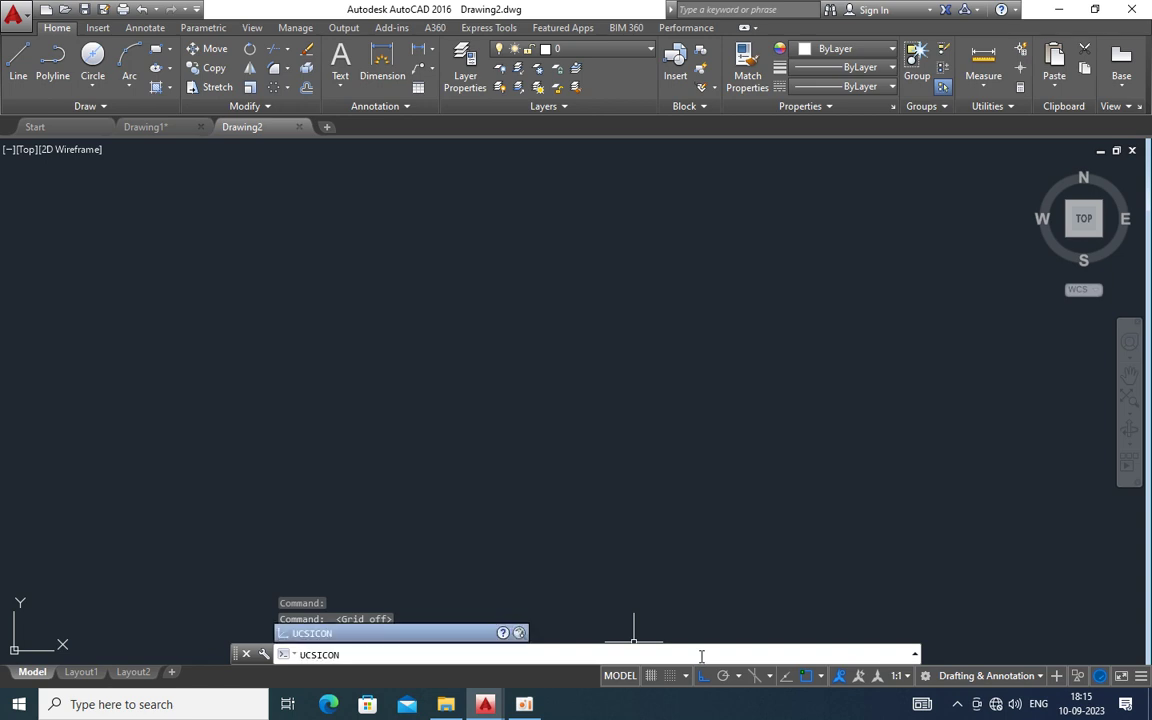
{"action": "key", "text": "Return"}
{"action": "key", "text": "Return"}
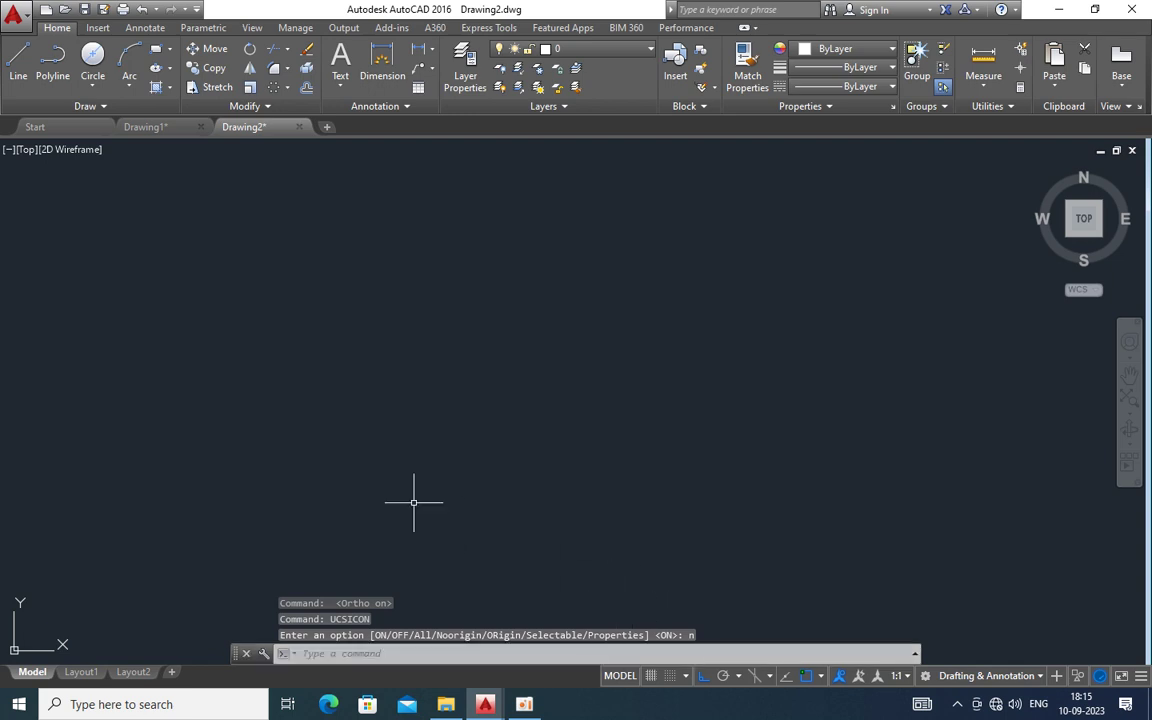
Draw two concentric circles in the upper part of the drawing, with diameters 52 and 26
{"action": "left_click", "coordinate": [86, 90]}
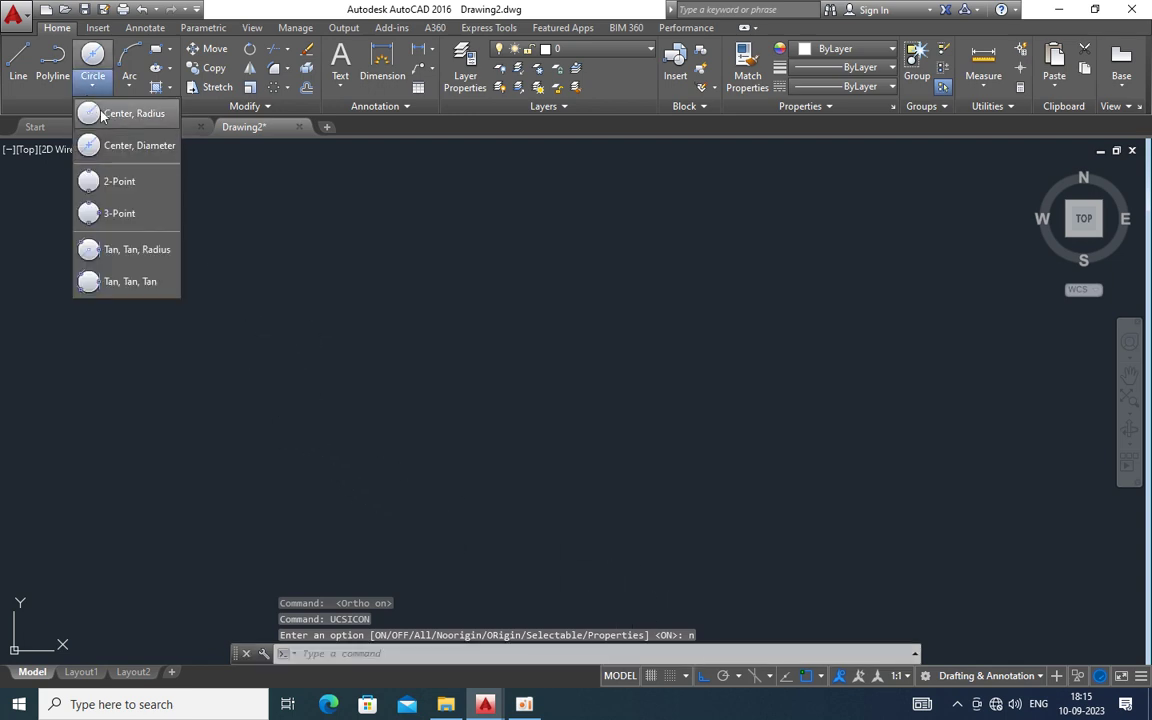
{"action": "left_click", "coordinate": [122, 113]}
{"action": "left_click", "coordinate": [347, 282]}
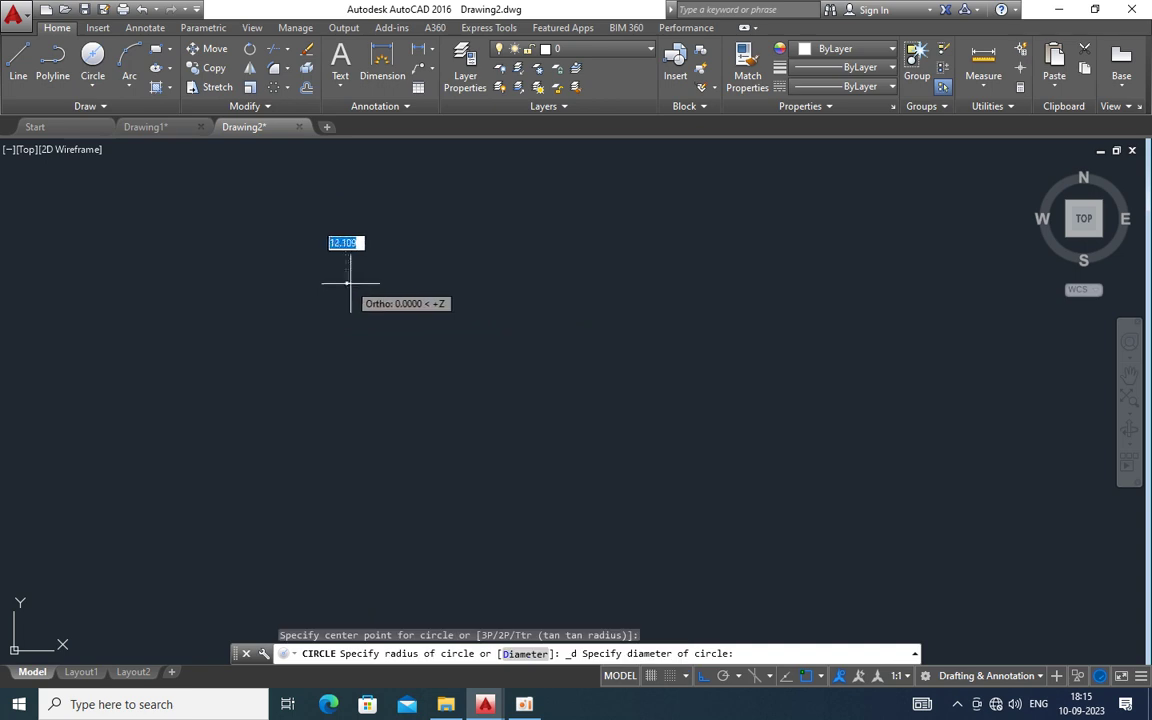
{"action": "type", "text": "52"}
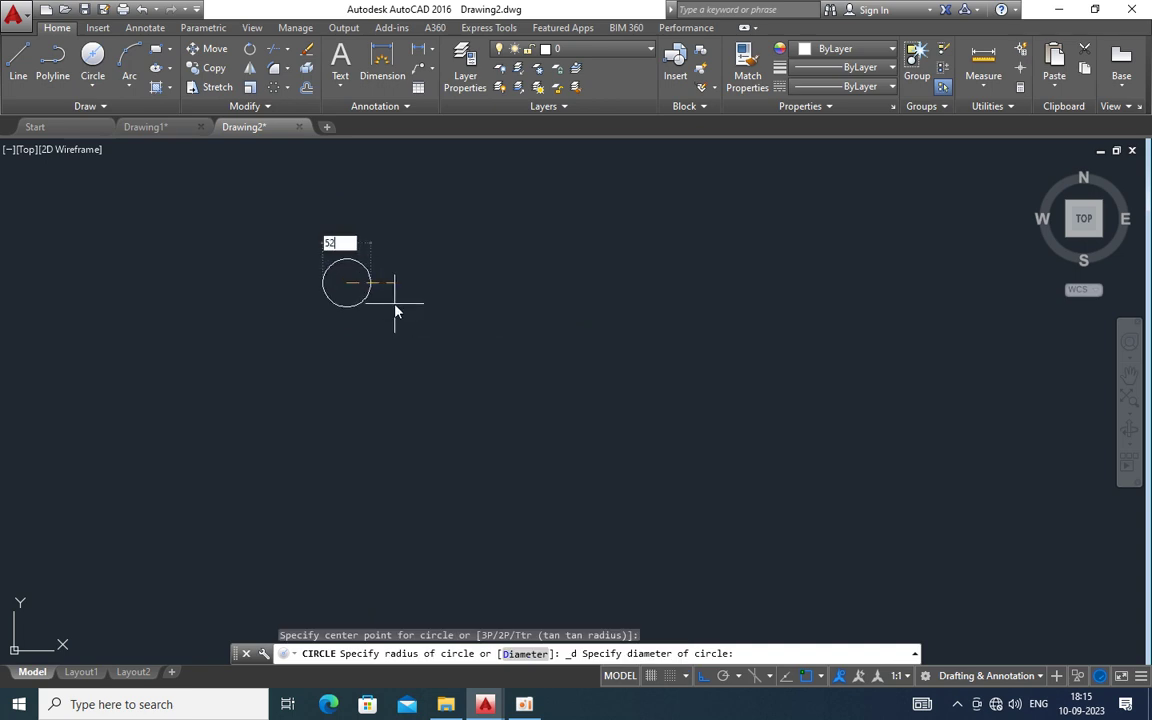
{"action": "key", "text": "Return"}
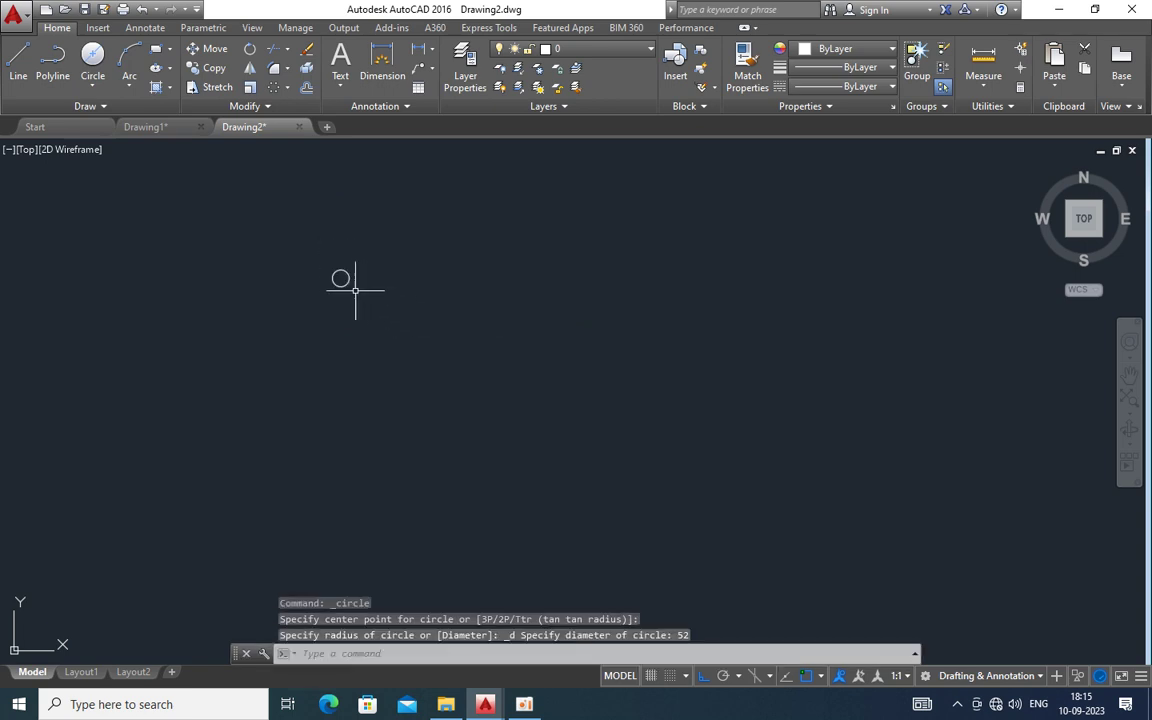
{"action": "scroll", "coordinate": [357, 286], "scroll_direction": "up", "scroll_amount": 2}
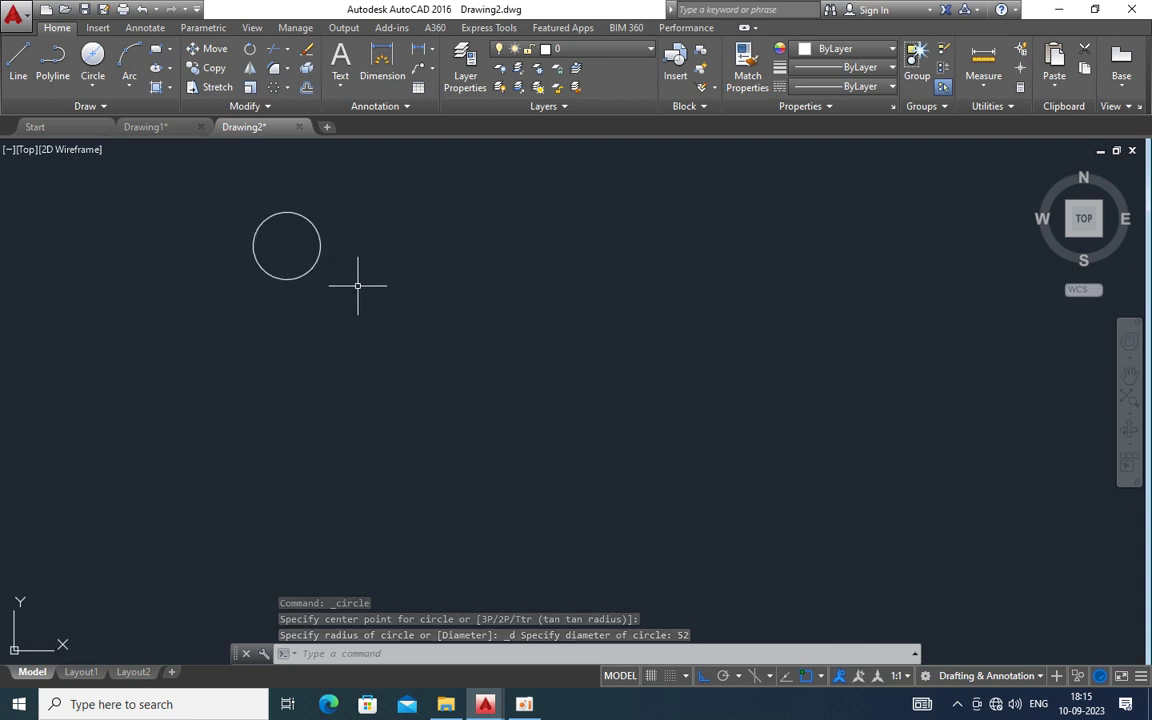
{"action": "left_click", "coordinate": [92, 58]}
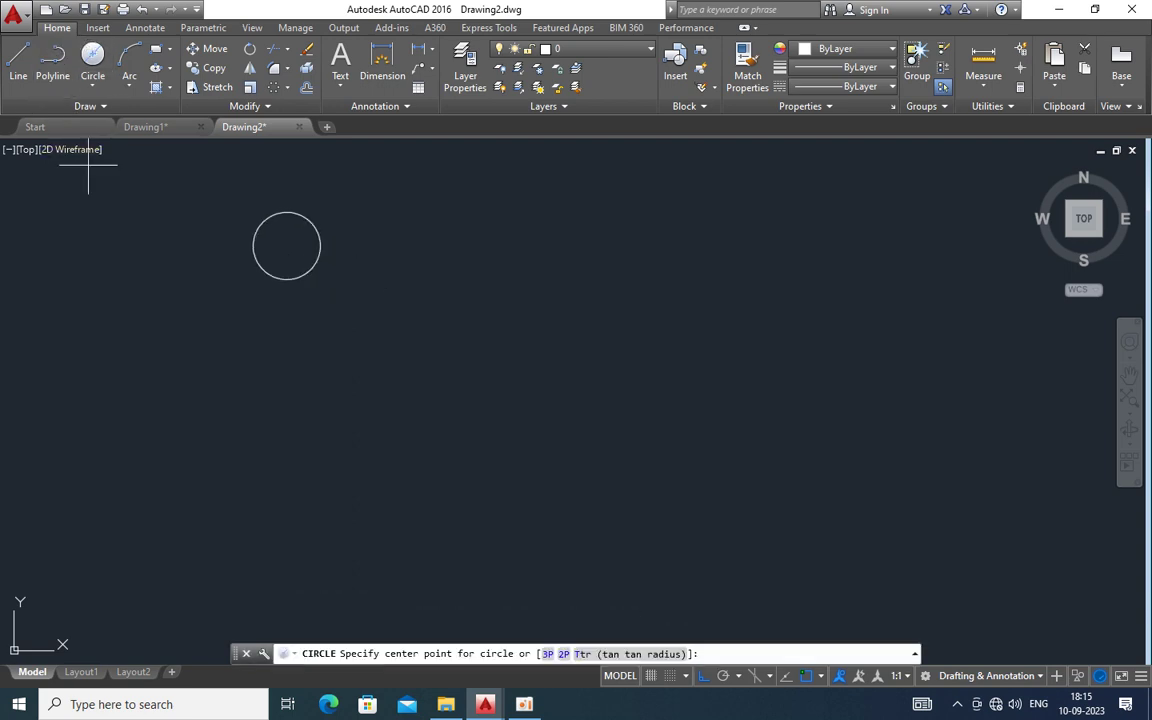
{"action": "left_click", "coordinate": [286, 246]}
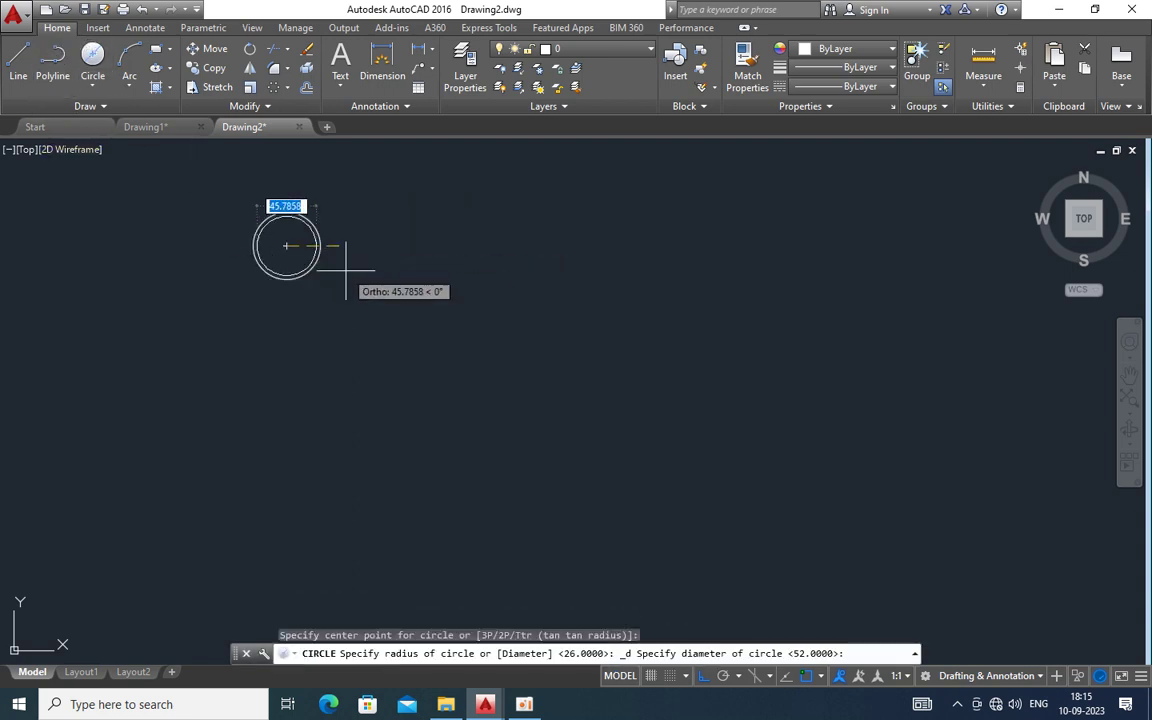
{"action": "type", "text": "26"}
{"action": "key", "text": "Return"}
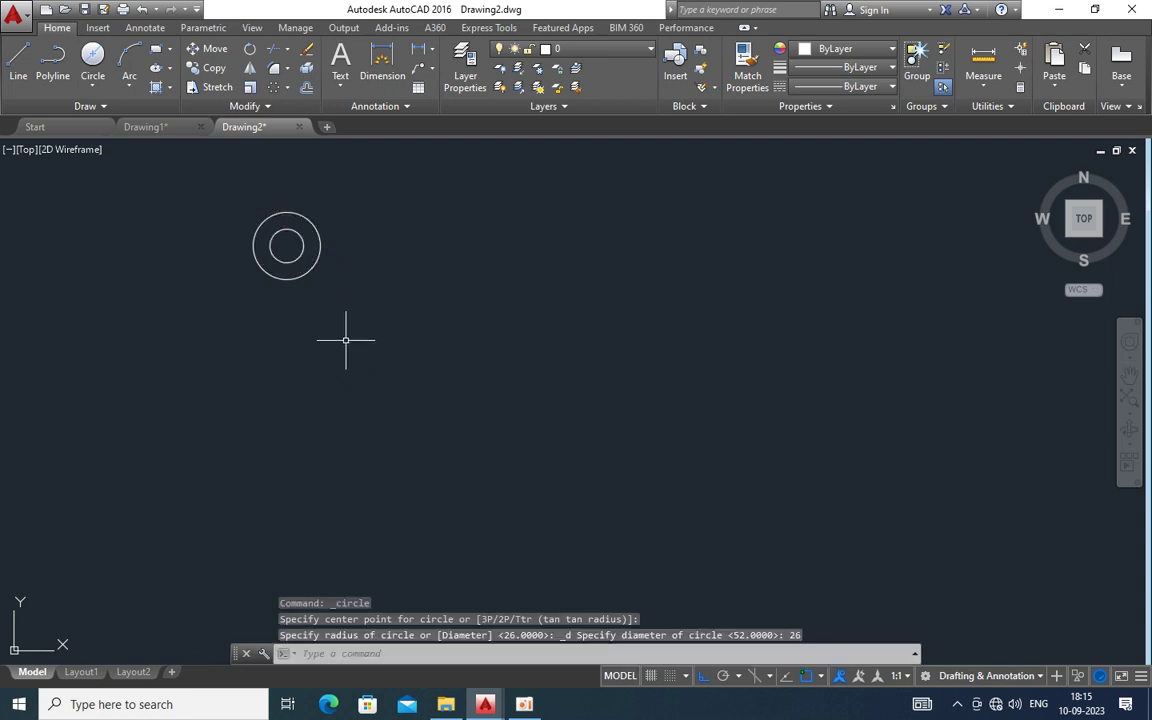
Draw an 85-unit vertical line straight down from the centre of the concentric circles
{"action": "left_click", "coordinate": [20, 86]}
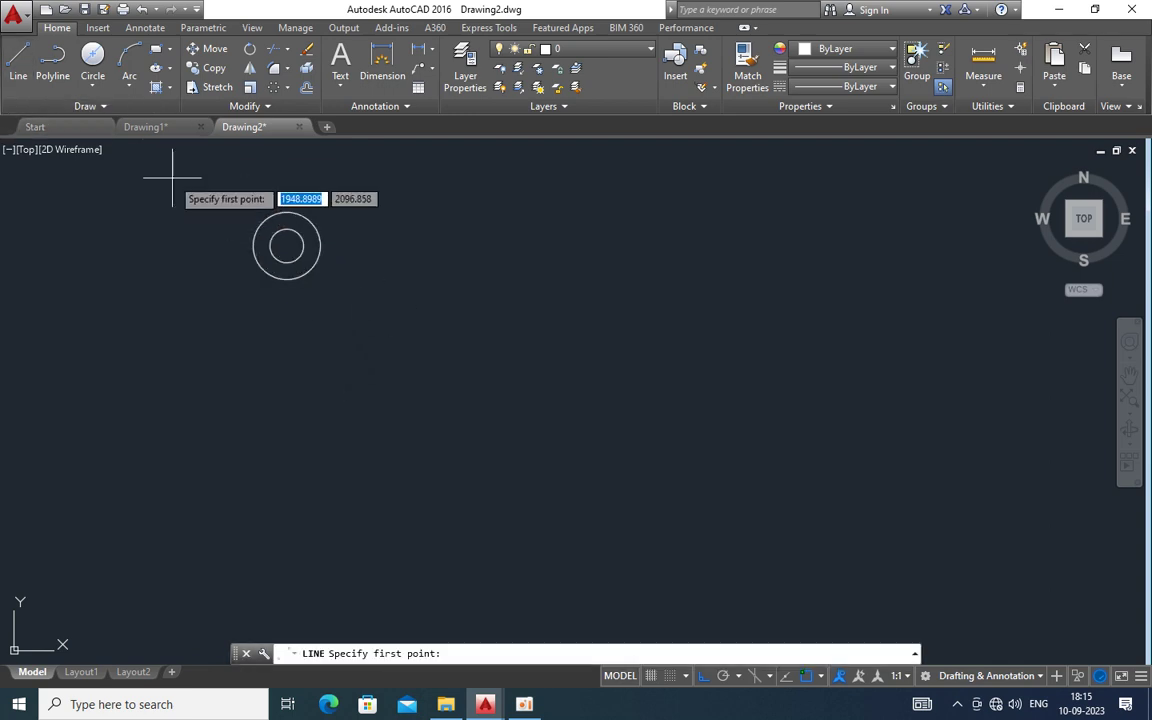
{"action": "left_click", "coordinate": [286, 245]}
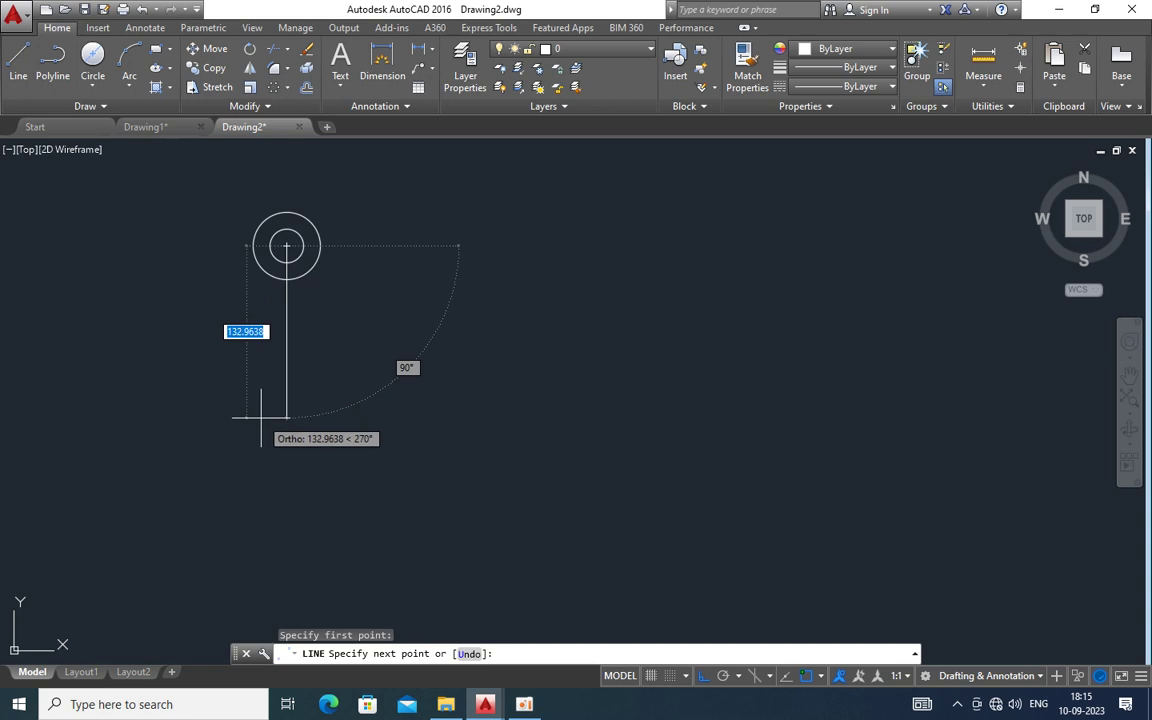
{"action": "type", "text": "85"}
{"action": "key", "text": "Return"}
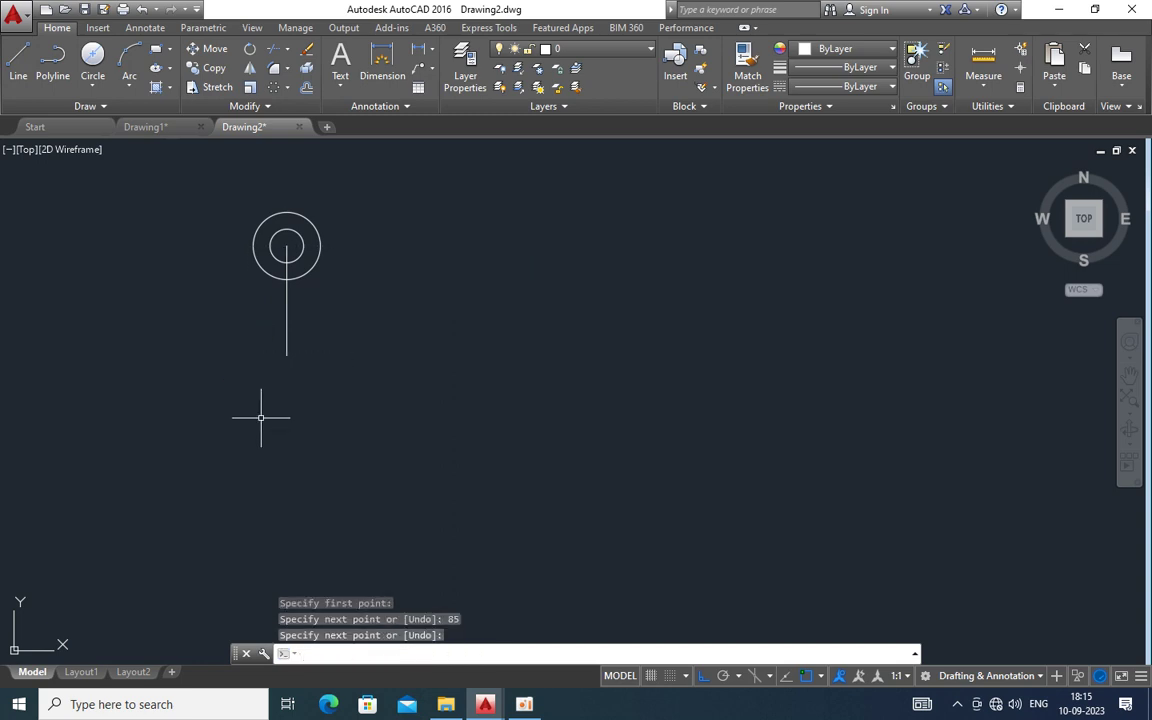
Draw two concentric circles with diameters 36 and 16, centred on the lower end of the vertical line
{"action": "left_click", "coordinate": [92, 55]}
{"action": "left_click", "coordinate": [287, 354]}
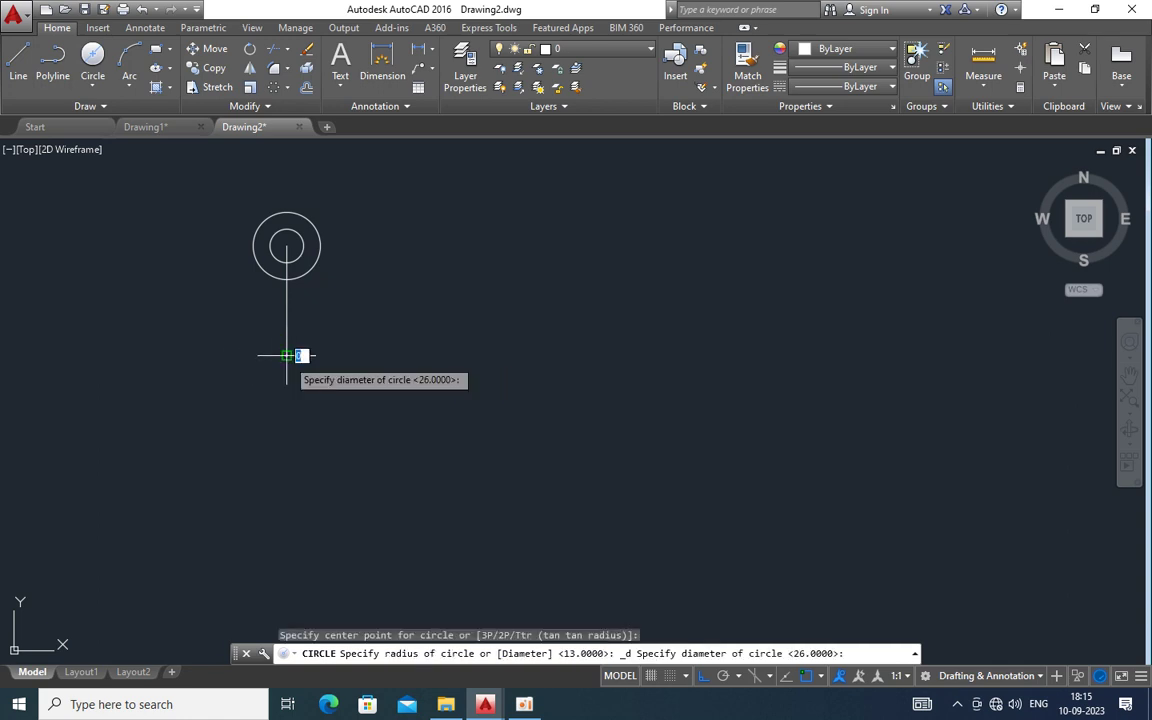
{"action": "type", "text": "36"}
{"action": "key", "text": "Return"}
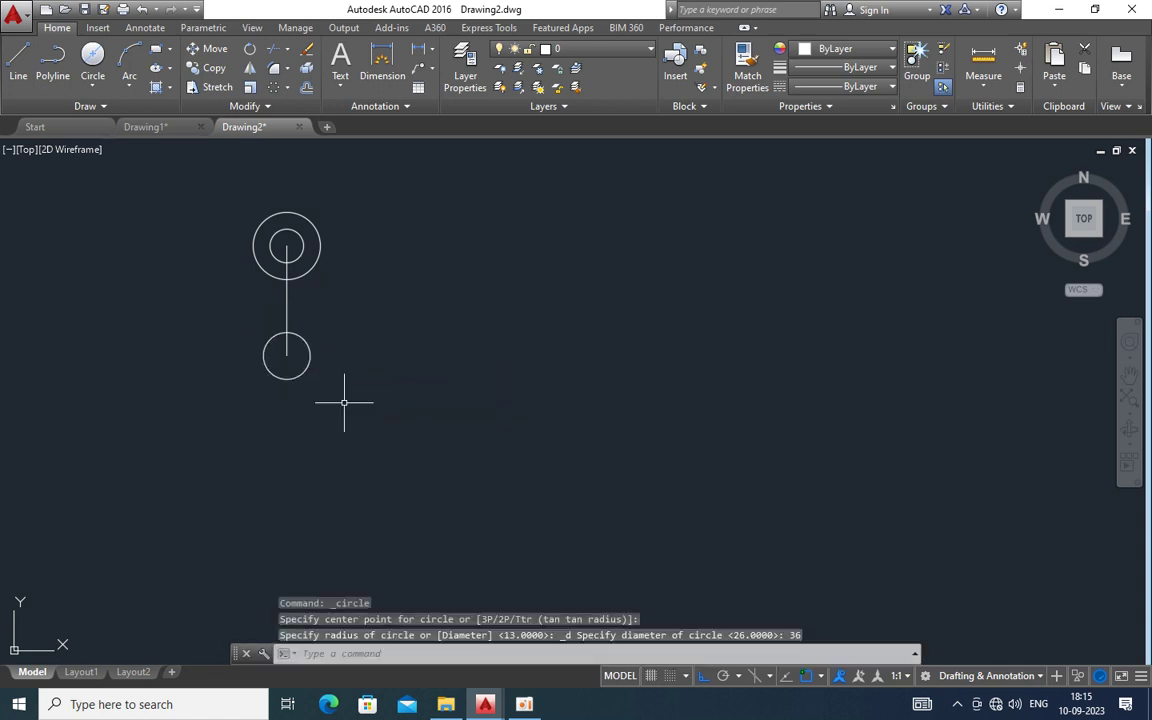
{"action": "left_click", "coordinate": [104, 57]}
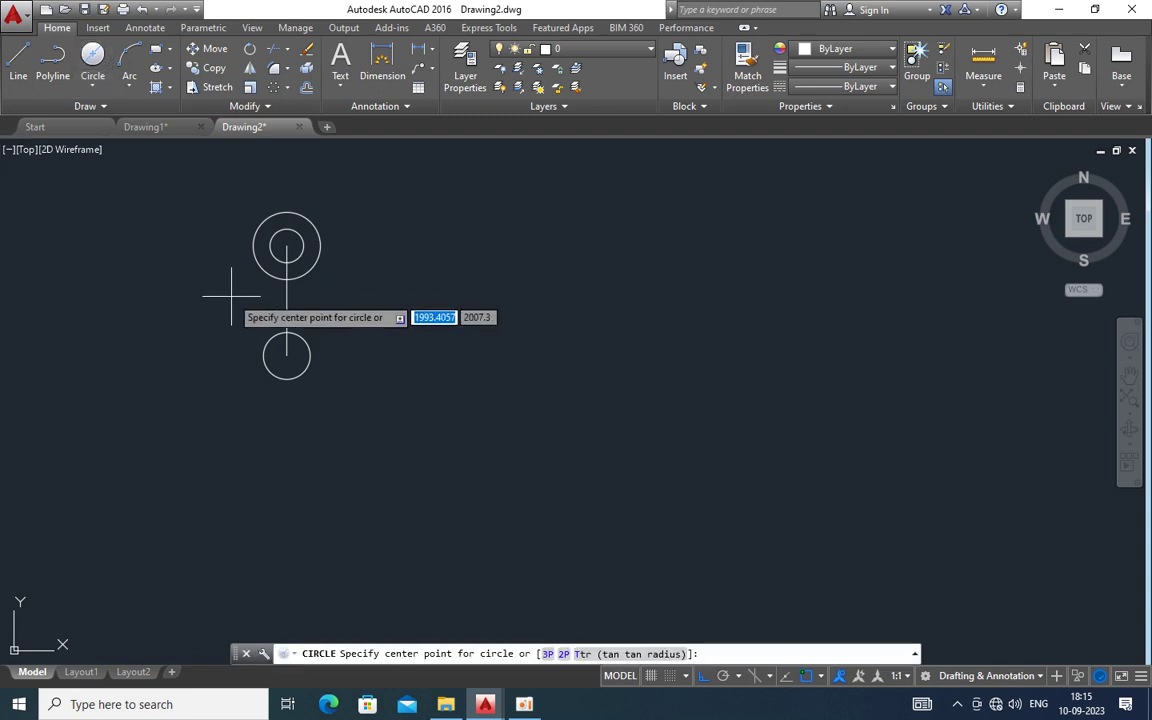
{"action": "left_click", "coordinate": [287, 355]}
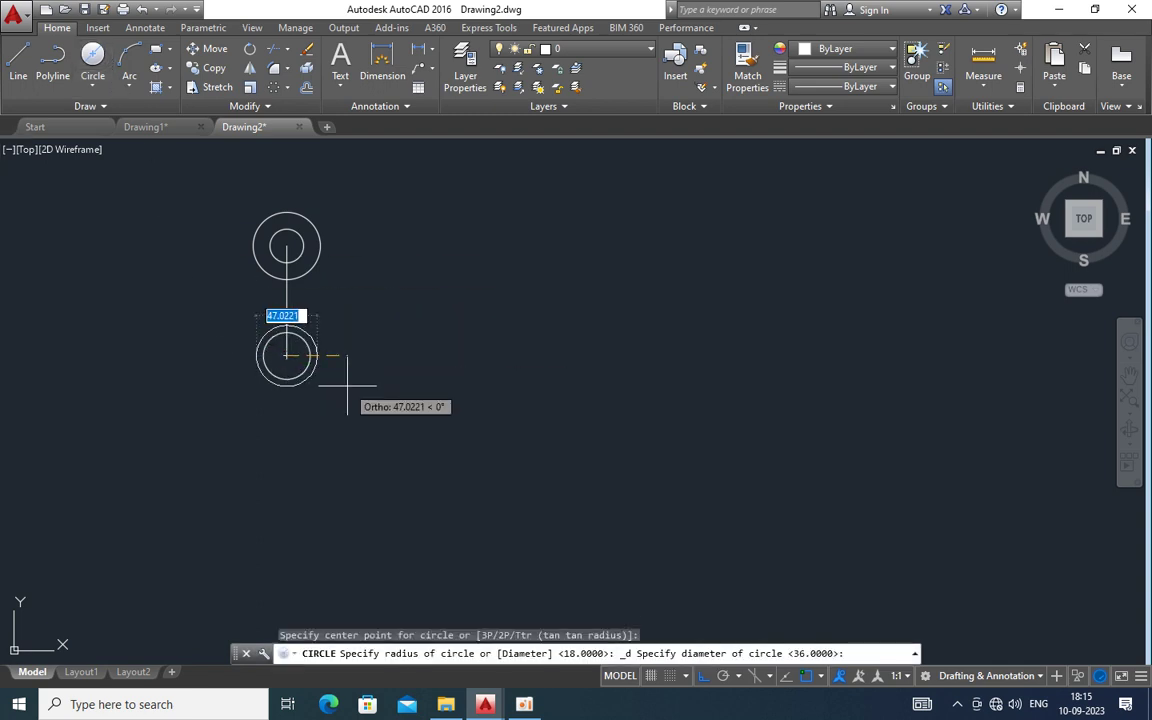
{"action": "key", "text": "Return"}
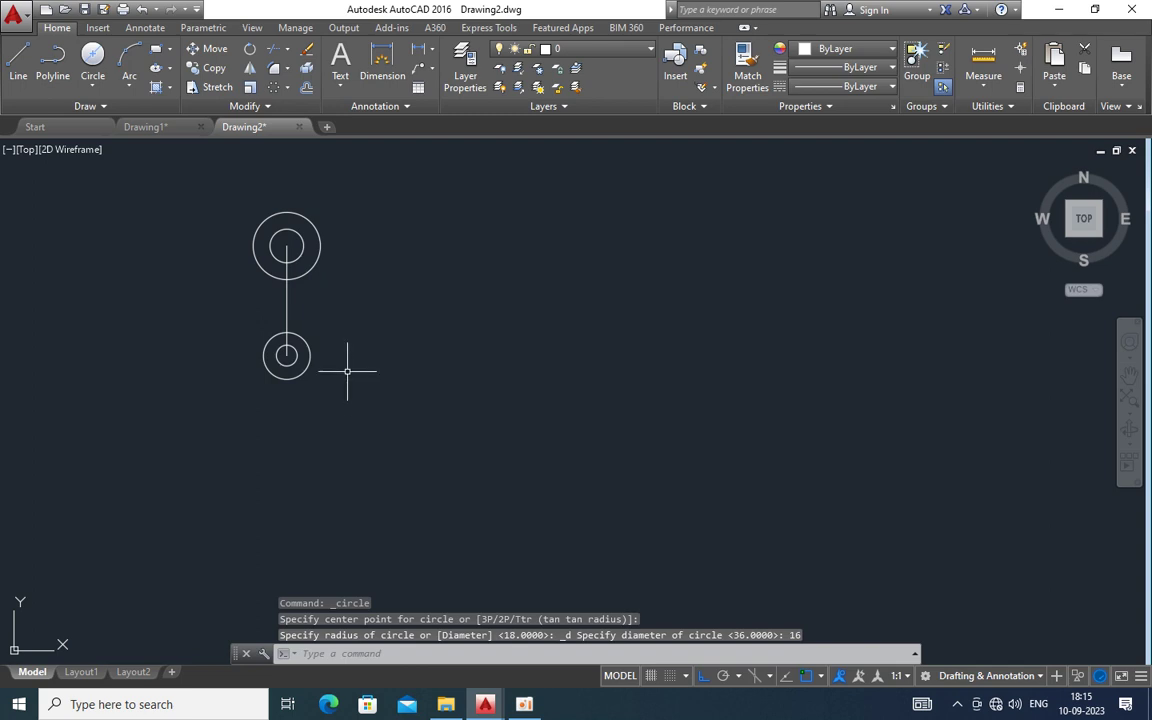
Erase the vertical construction line joining the two circle centres
{"action": "left_click", "coordinate": [312, 307]}
{"action": "left_click", "coordinate": [257, 307]}
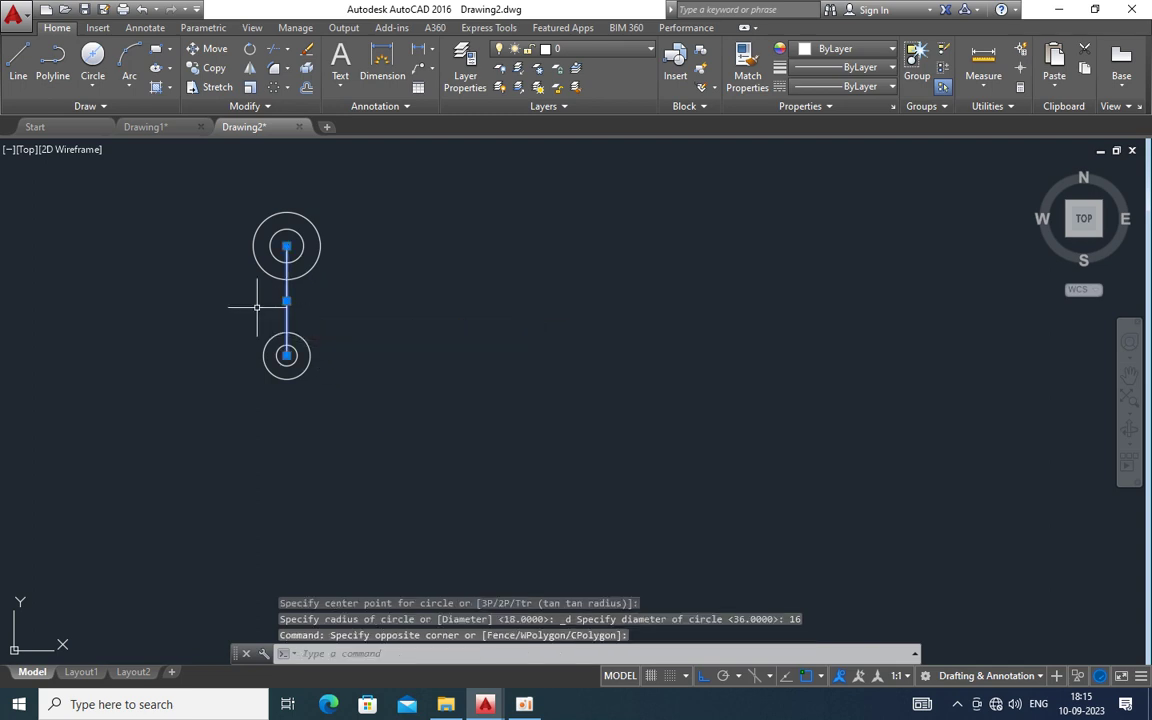
{"action": "key", "text": "Delete"}
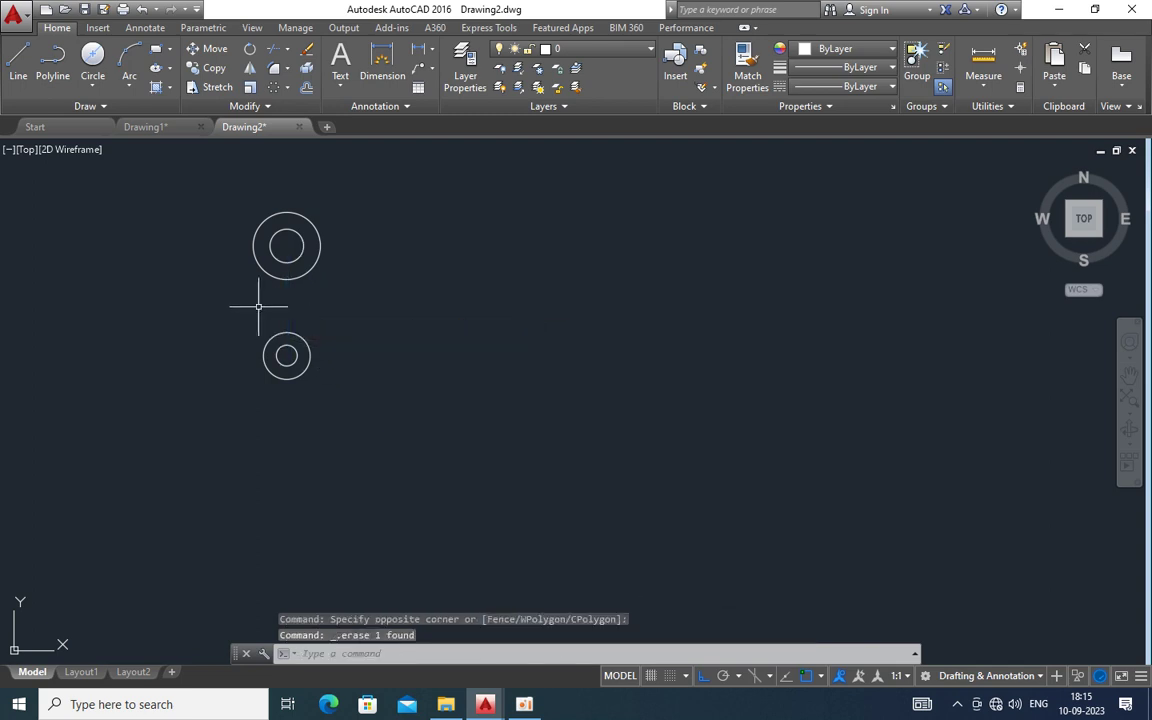
Fillet the upper and lower outer circles with a radius of 42 to form the left-hand connecting arc
{"action": "left_click", "coordinate": [272, 68]}
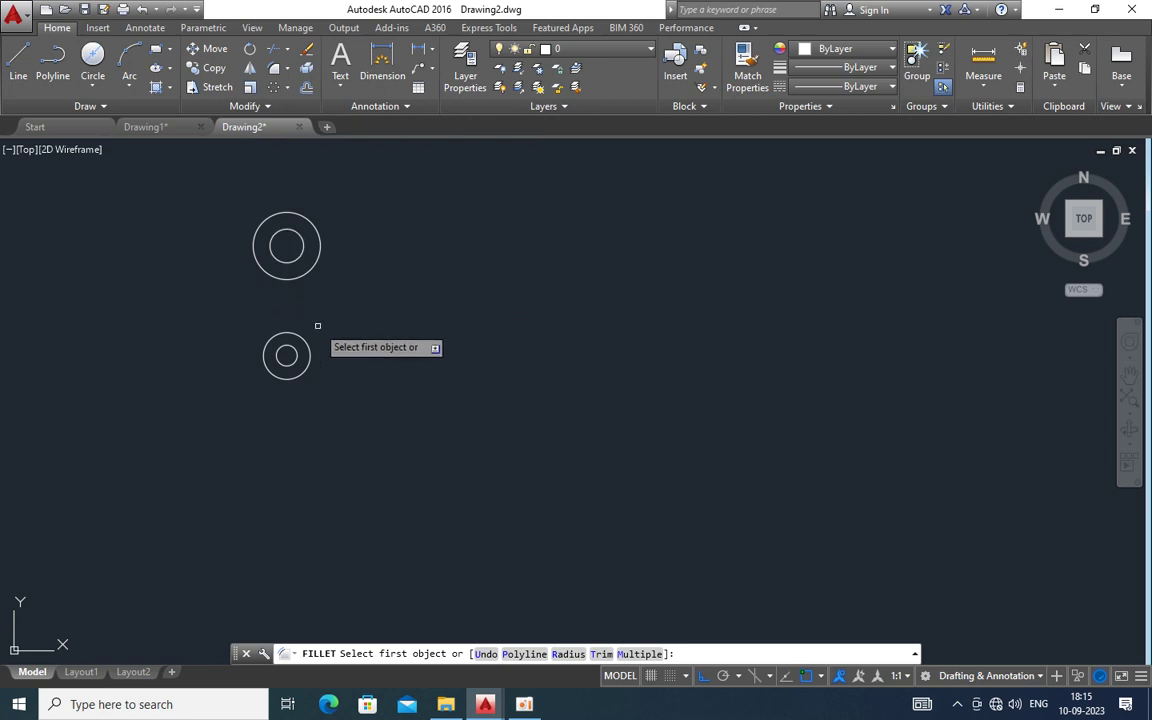
{"action": "type", "text": "r"}
{"action": "key", "text": "Return"}
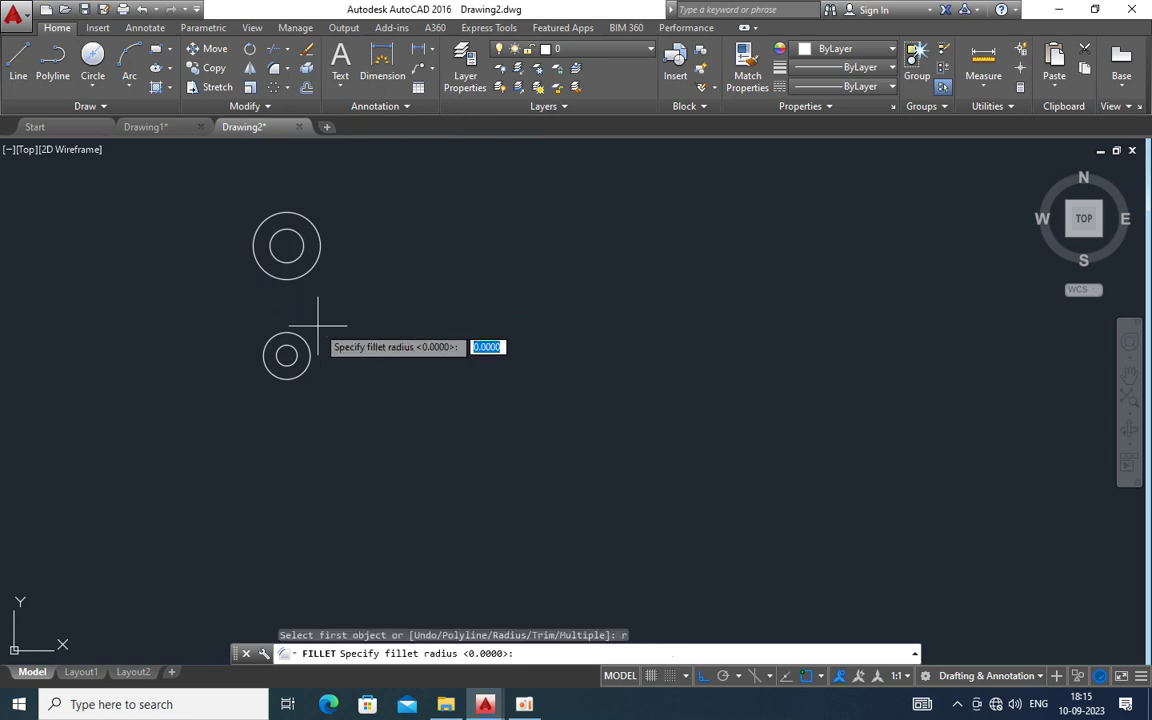
{"action": "key", "text": "Return"}
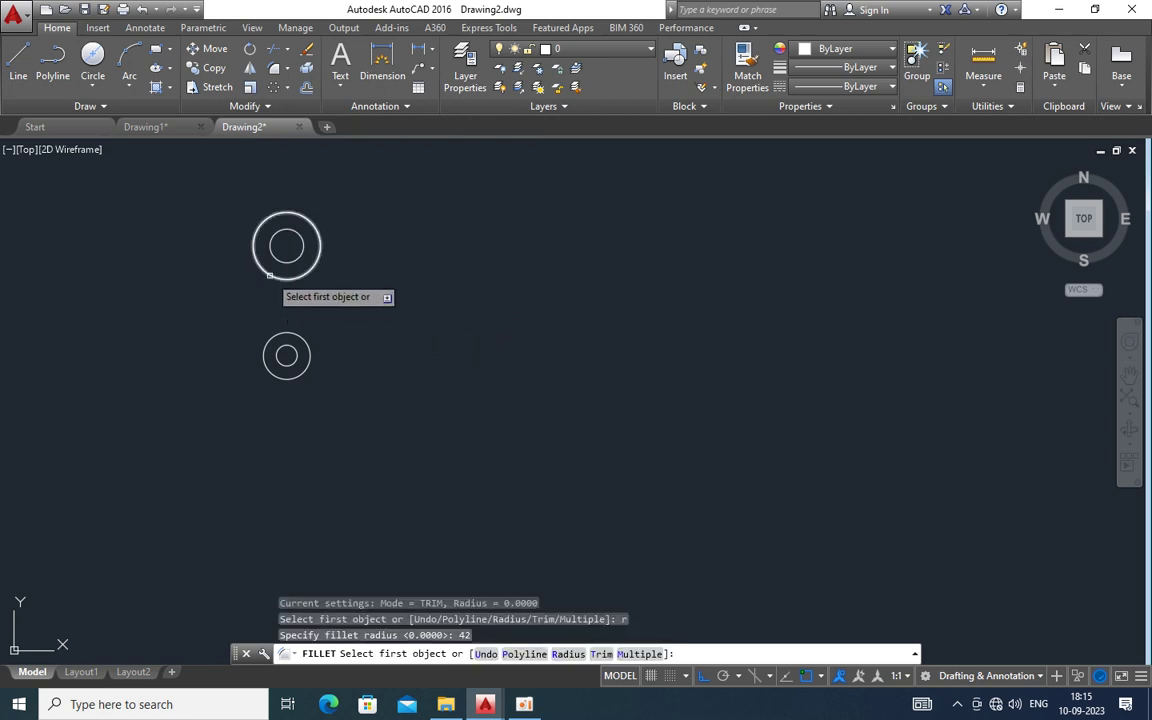
{"action": "left_click", "coordinate": [286, 279]}
{"action": "left_click", "coordinate": [286, 333]}
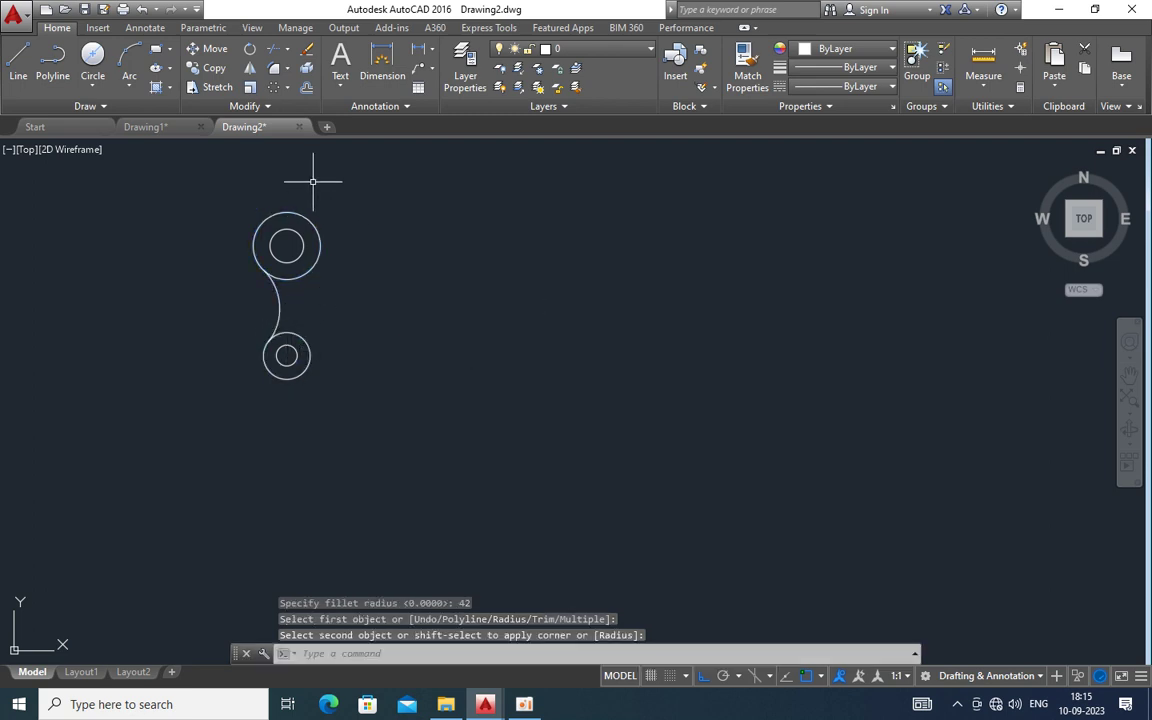
Fillet the upper and lower outer circles with a radius of 96 to form the right-hand connecting arc
{"action": "left_click", "coordinate": [274, 70]}
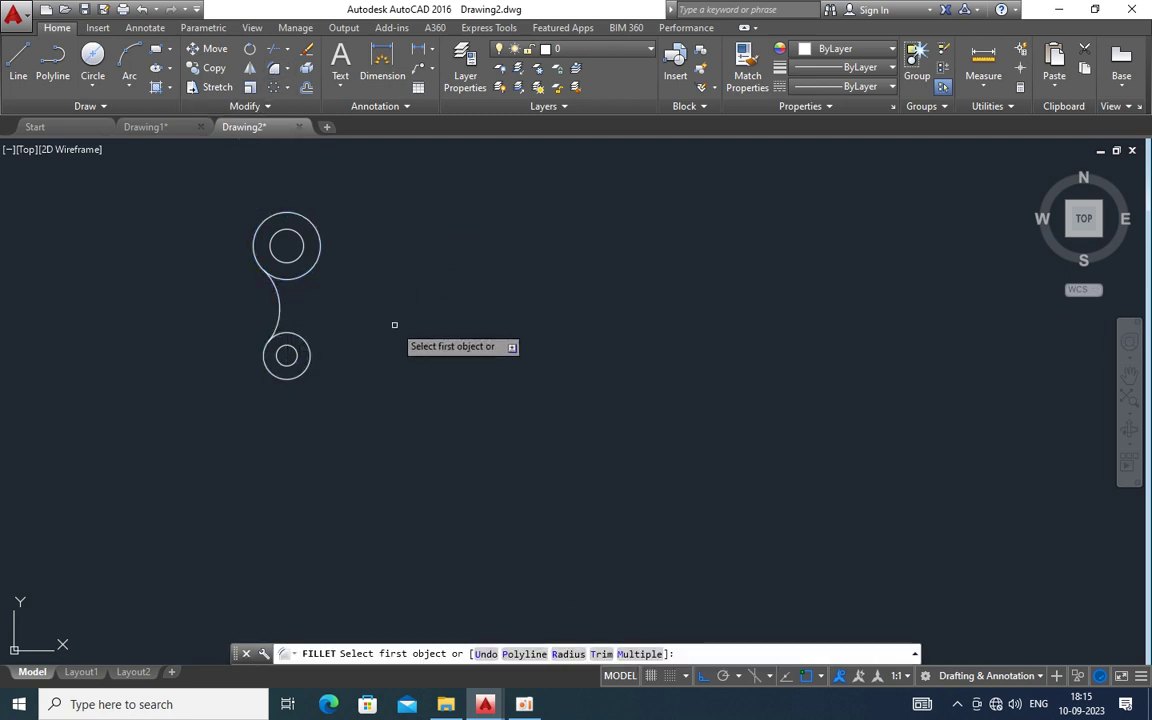
{"action": "type", "text": "r"}
{"action": "key", "text": "Return"}
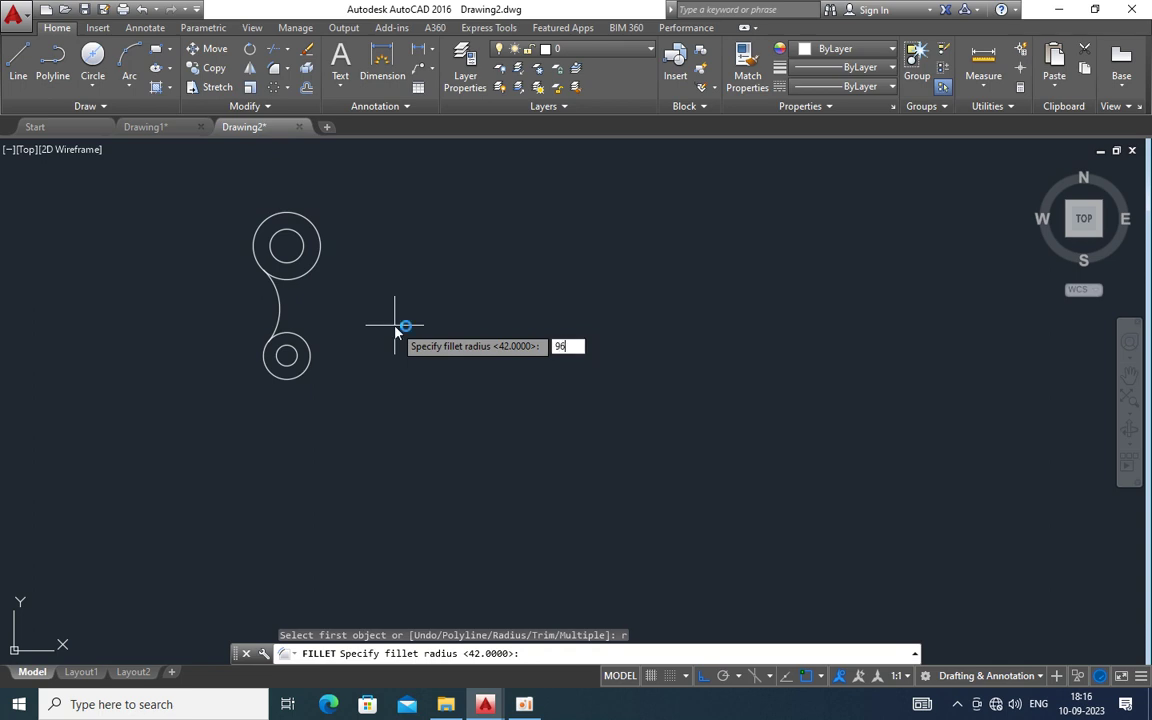
{"action": "type", "text": "96"}
{"action": "key", "text": "Return"}
{"action": "left_click", "coordinate": [306, 279]}
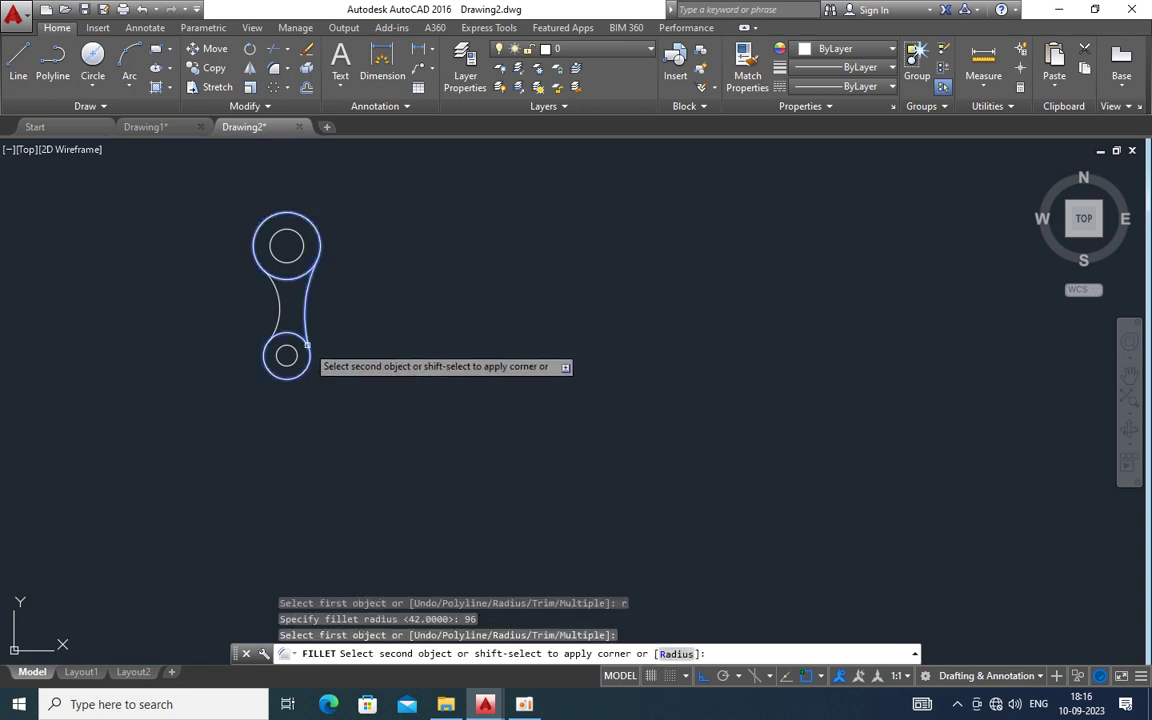
{"action": "left_click", "coordinate": [306, 345]}
Draw a 40-unit vertical line straight up from the centre of the lower circles
{"action": "left_click", "coordinate": [14, 58]}
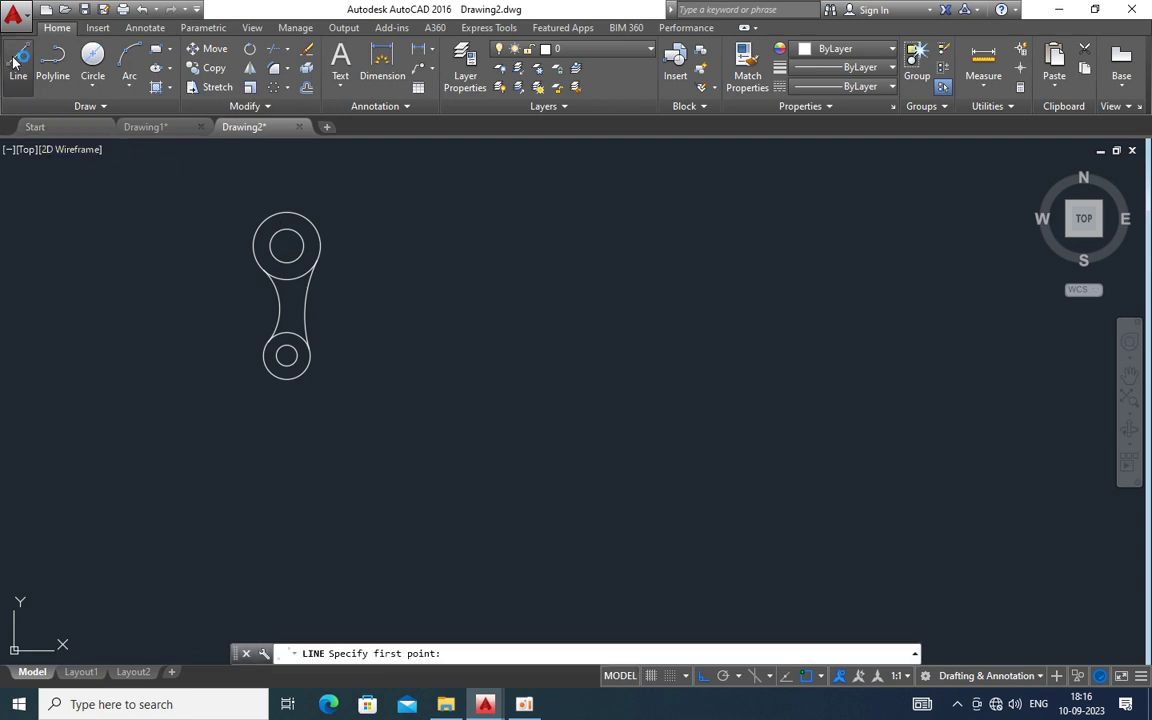
{"action": "left_click", "coordinate": [14, 58]}
{"action": "left_click", "coordinate": [286, 355]}
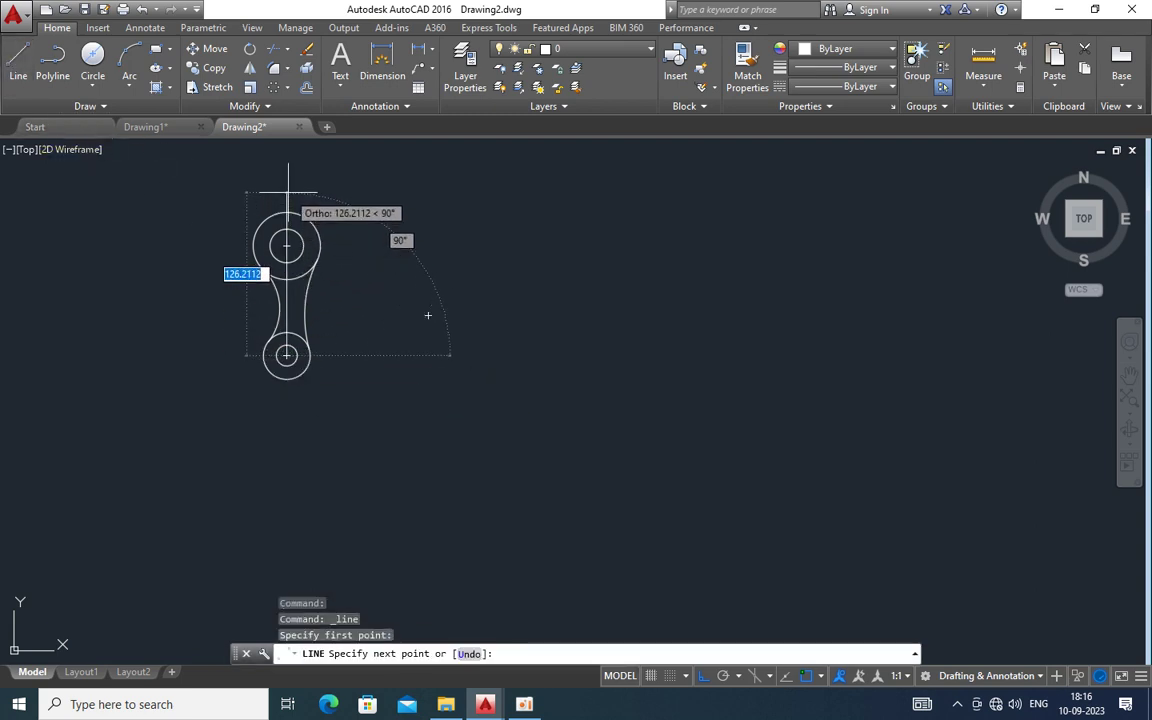
{"action": "type", "text": "40"}
{"action": "key", "text": "Return"}
{"action": "key", "text": "Return"}
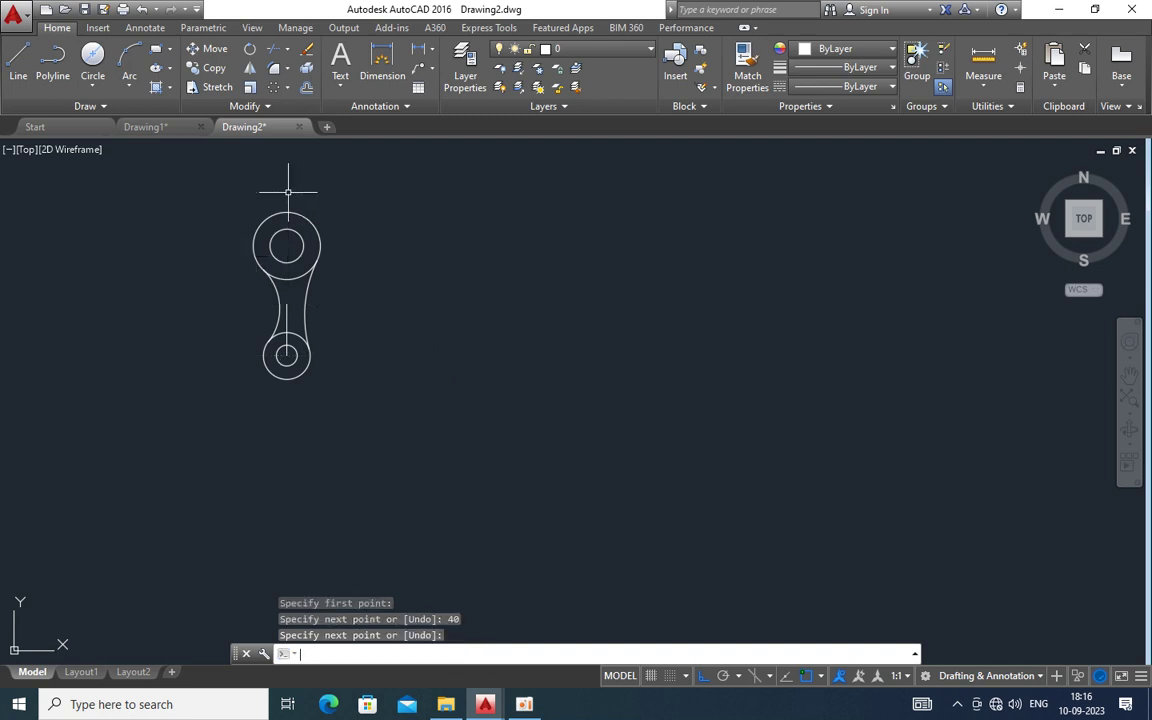
Draw an 80-unit horizontal line to the right from the upper end of the 40-unit vertical line
{"action": "key", "text": "Return"}
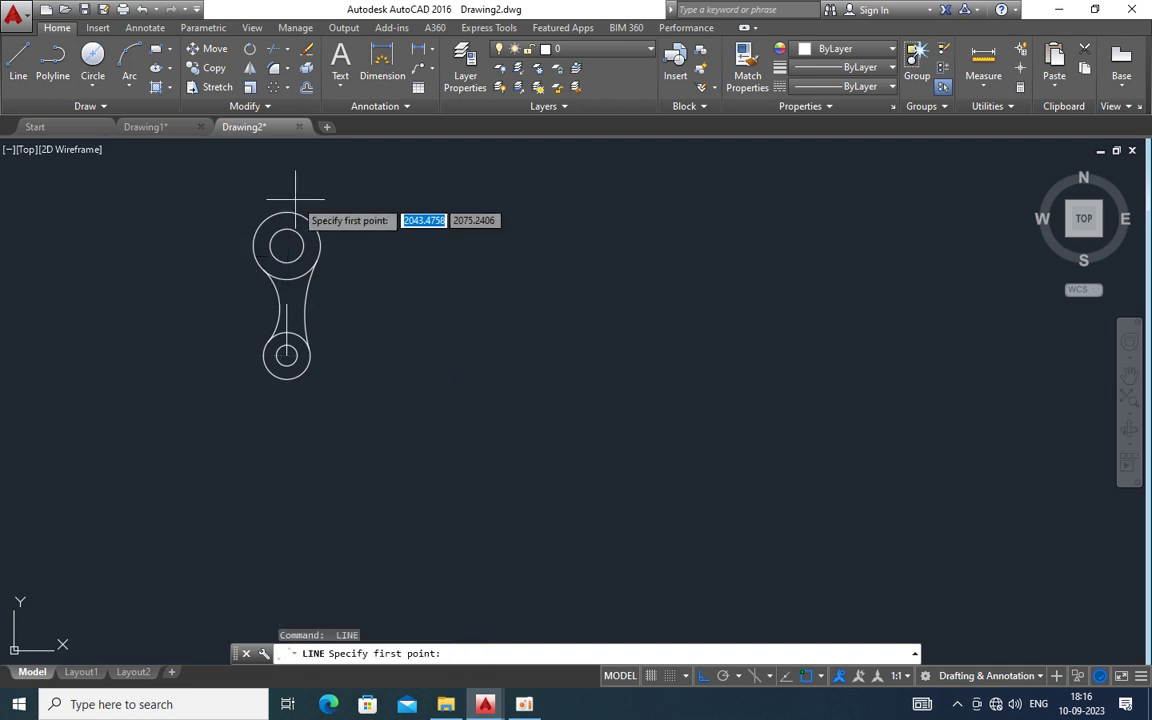
{"action": "left_click", "coordinate": [305, 301]}
{"action": "type", "text": "8"}
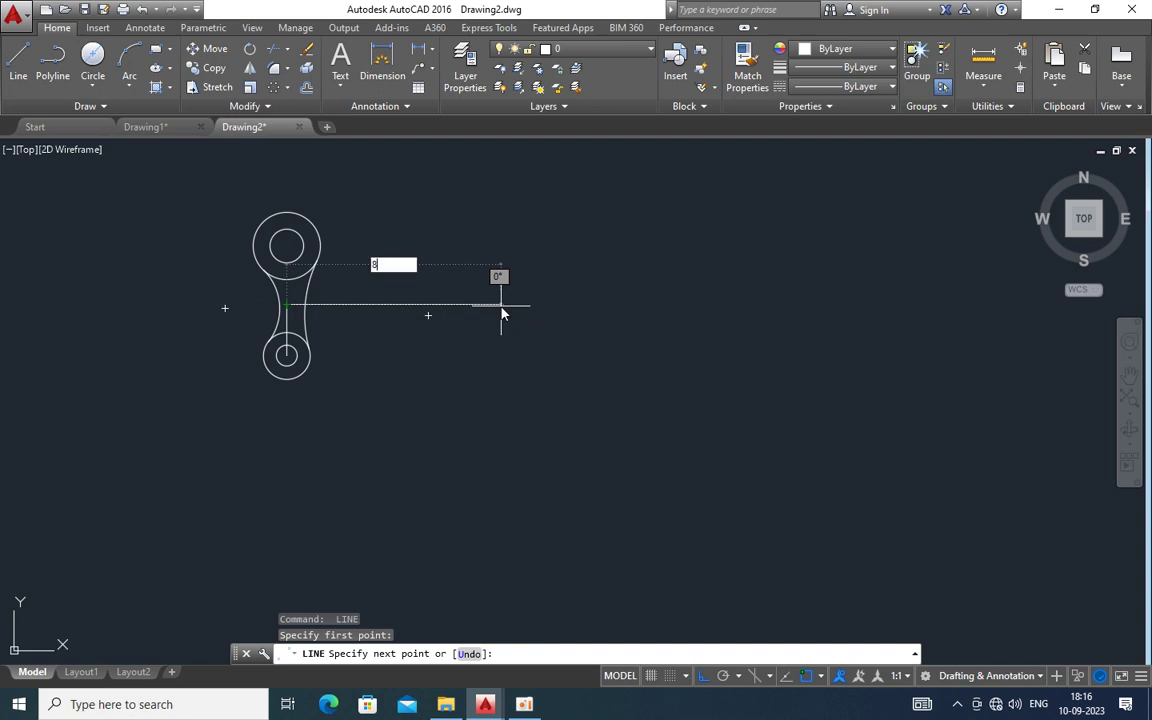
{"action": "type", "text": "0"}
{"action": "key", "text": "Return"}
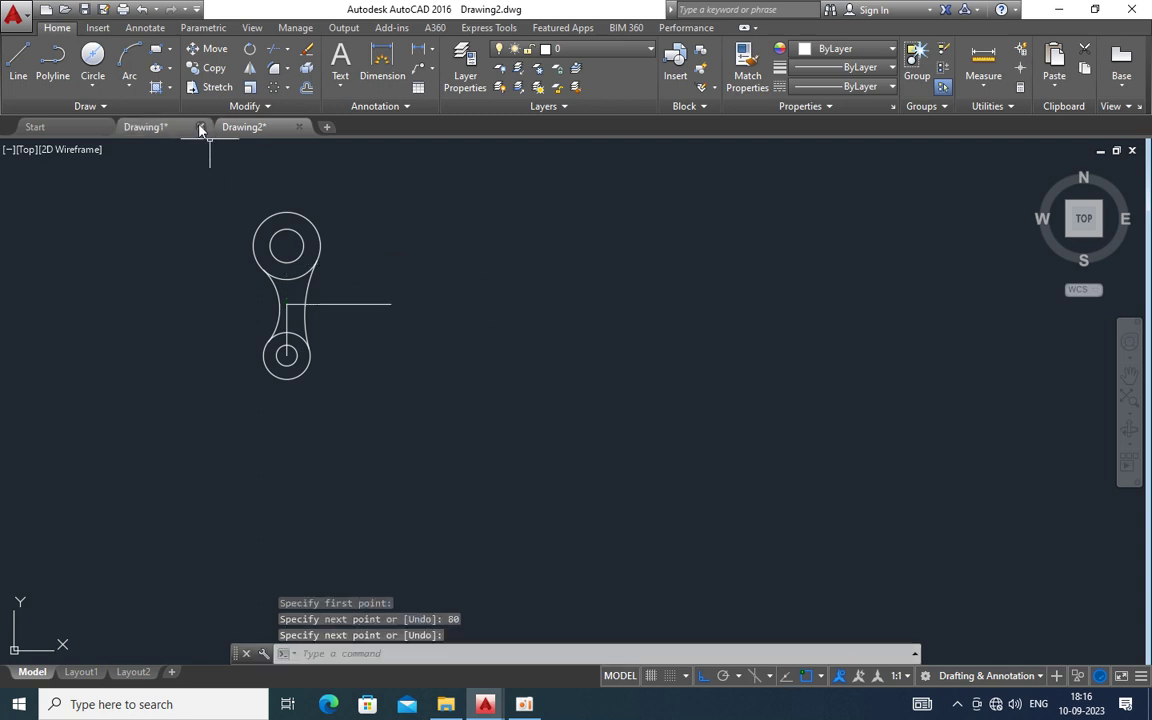
Draw a circle of radius 42 centred on the right end of the 80-unit horizontal line
{"action": "left_click", "coordinate": [93, 87]}
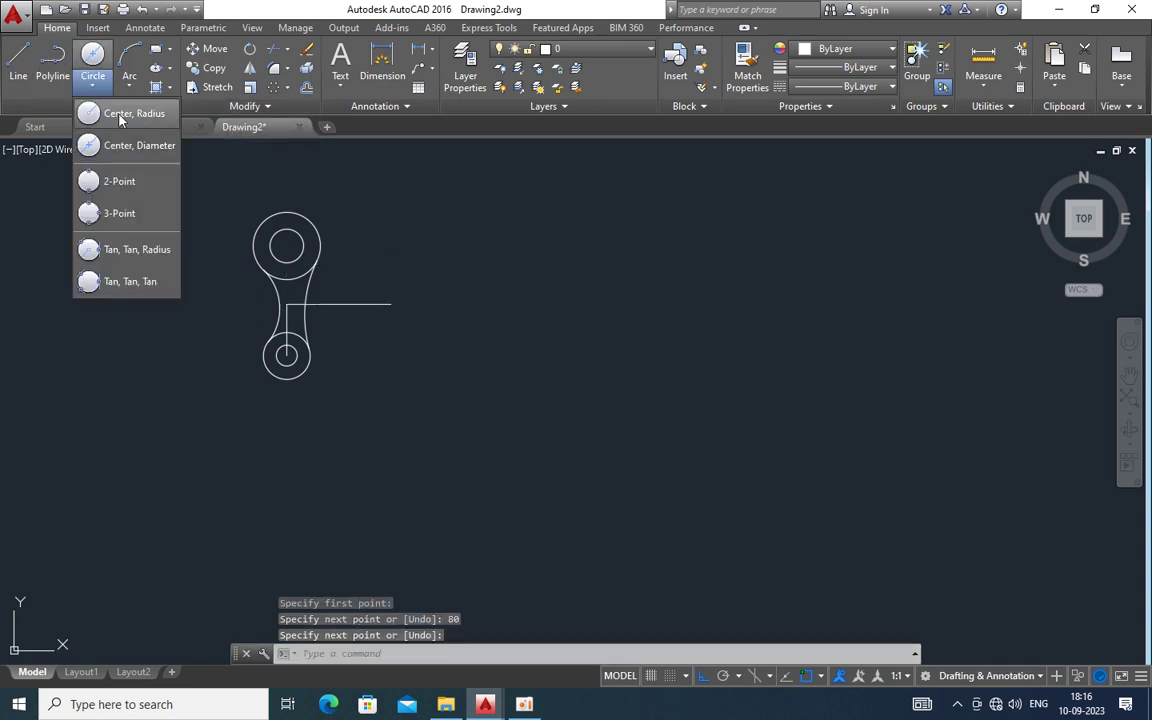
{"action": "left_click", "coordinate": [110, 113]}
{"action": "left_click", "coordinate": [386, 303]}
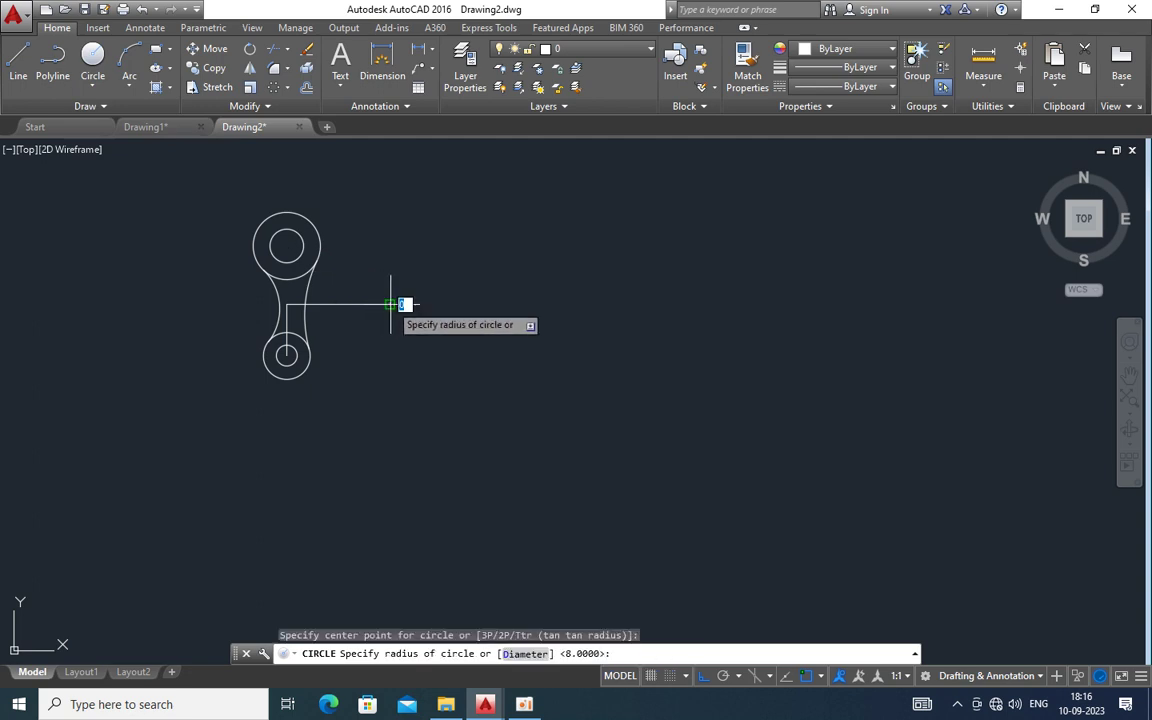
{"action": "type", "text": "42"}
{"action": "key", "text": "Return"}
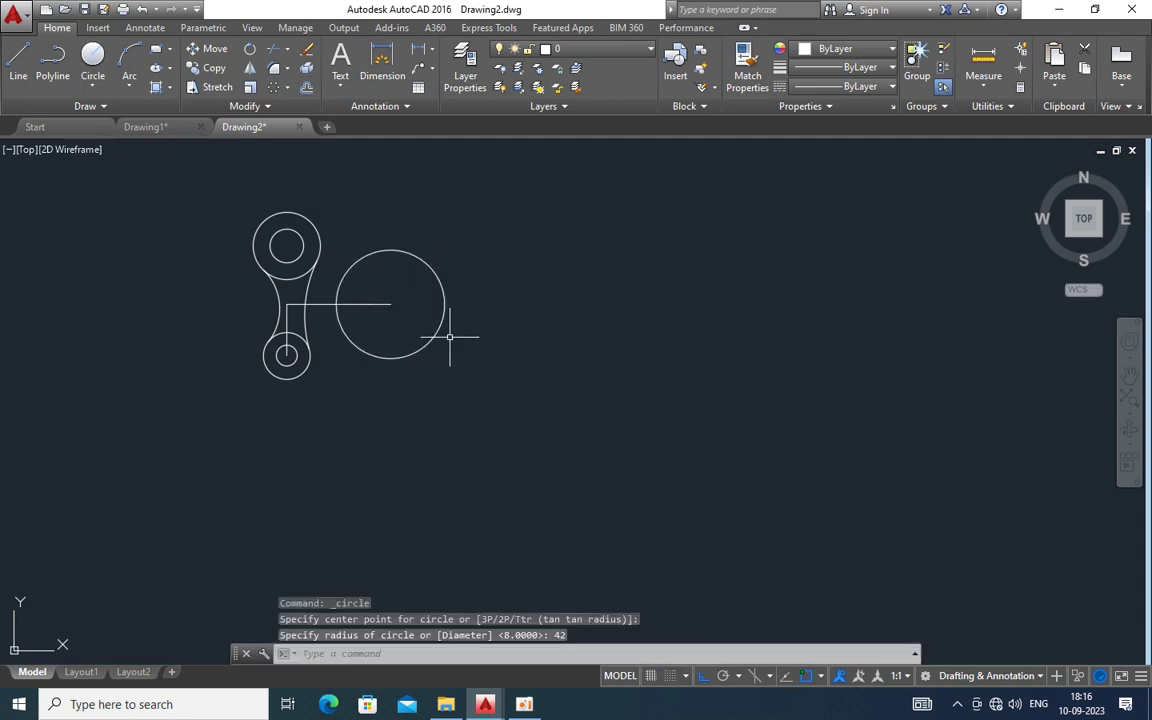
Draw two circles concentric with the radius-42 circle, with diameters of 60 and 26
{"action": "left_click", "coordinate": [92, 88]}
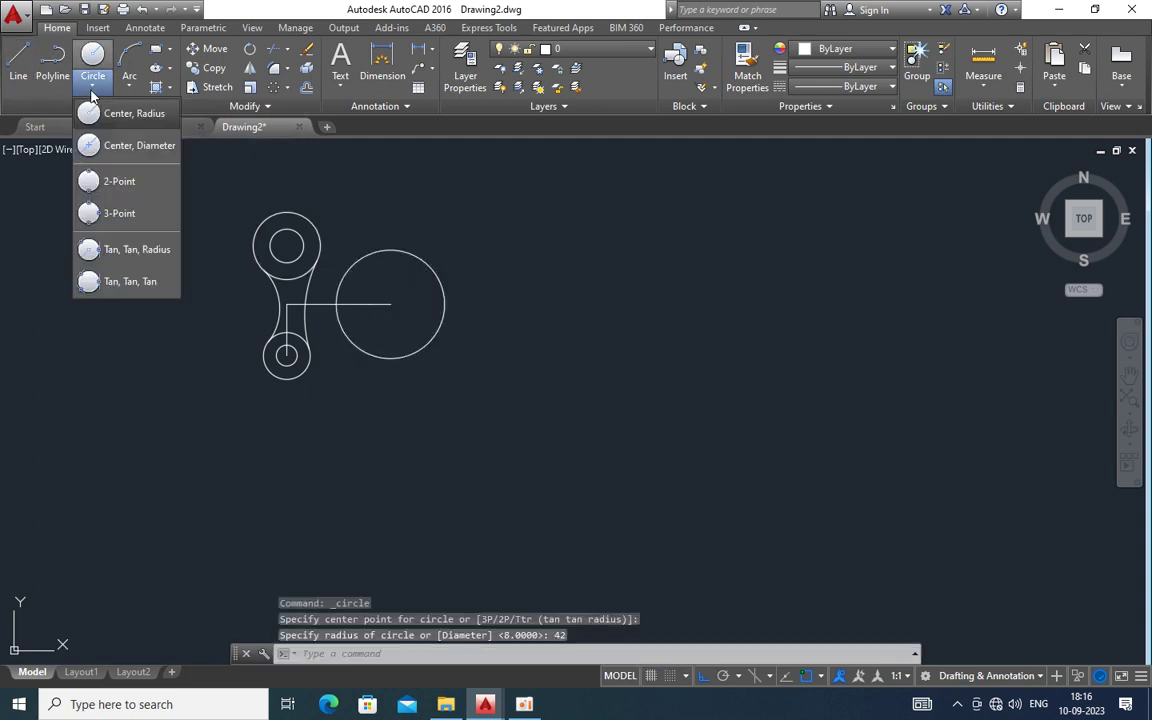
{"action": "left_click", "coordinate": [112, 143]}
{"action": "left_click", "coordinate": [390, 304]}
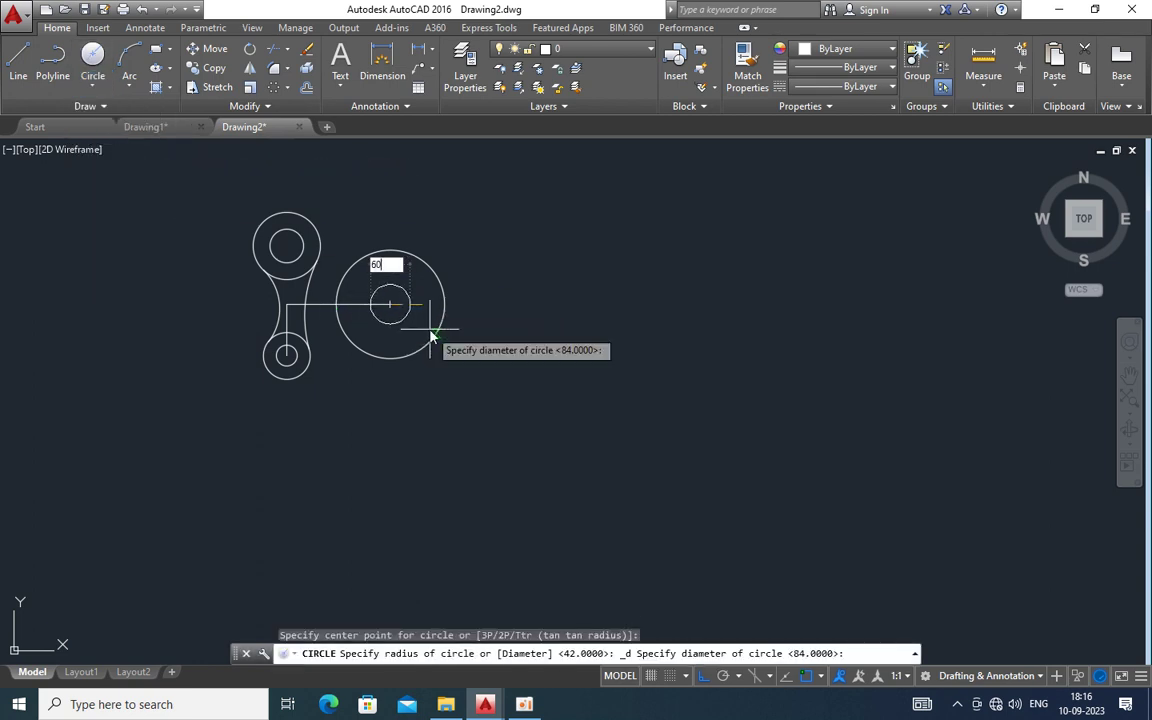
{"action": "key", "text": "Return"}
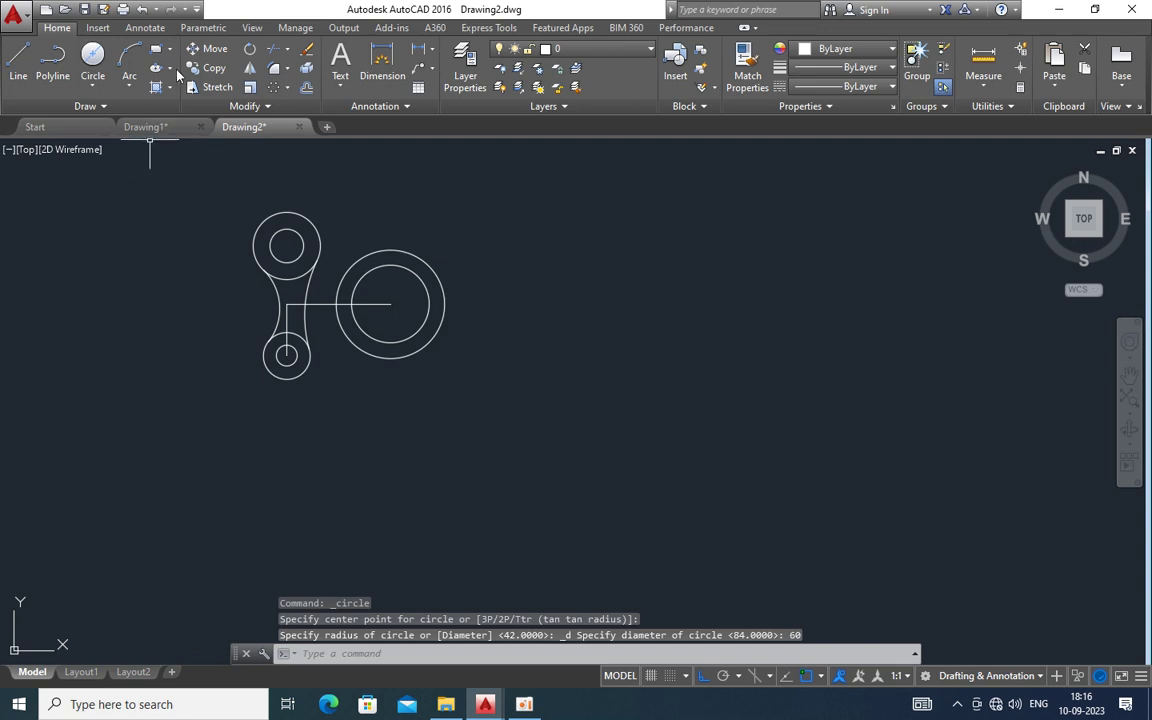
{"action": "left_click", "coordinate": [92, 55]}
{"action": "left_click", "coordinate": [390, 304]}
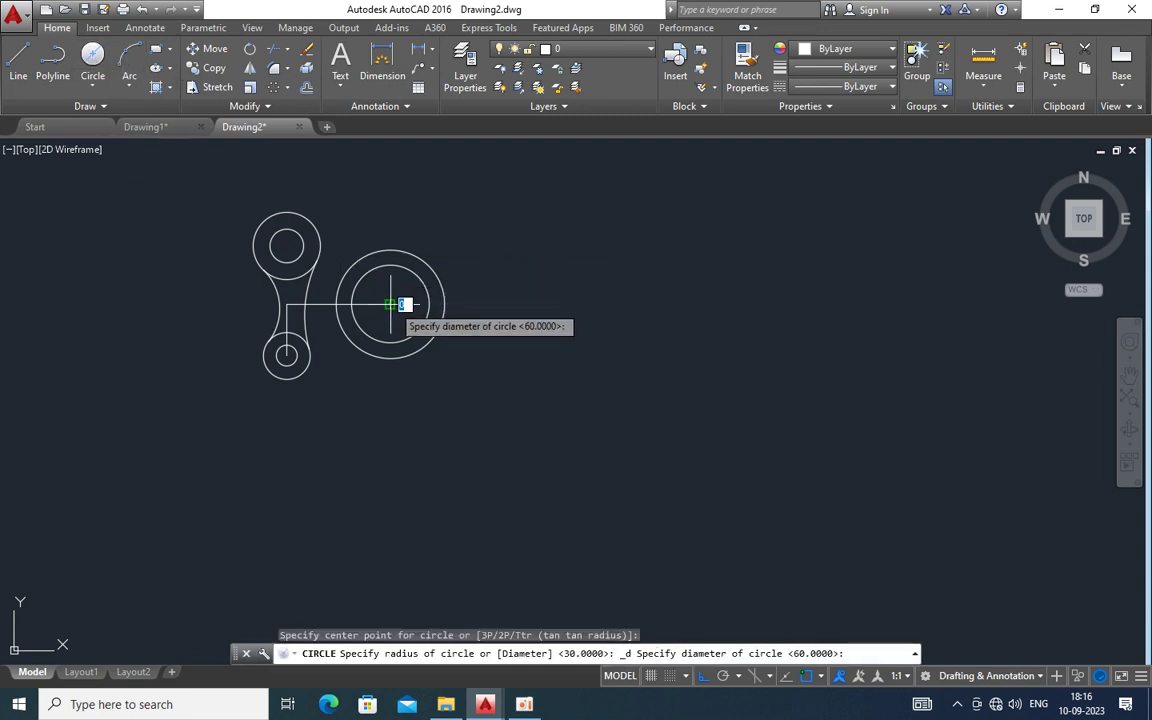
{"action": "type", "text": "26"}
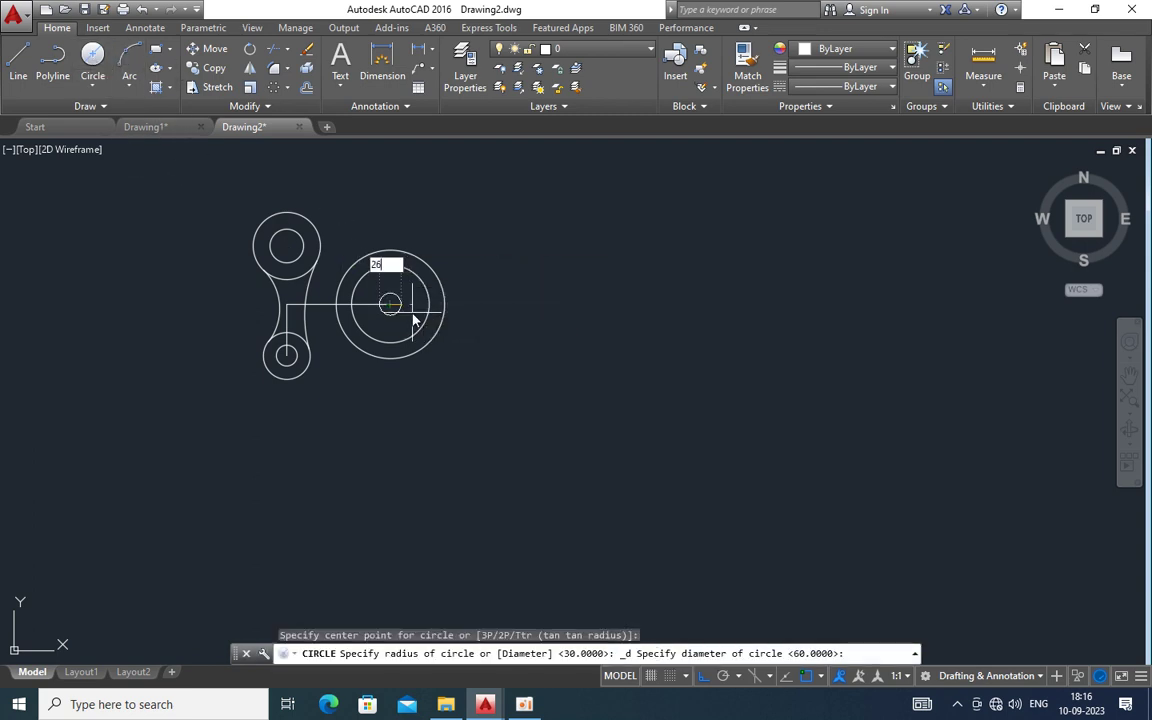
{"action": "key", "text": "Return"}
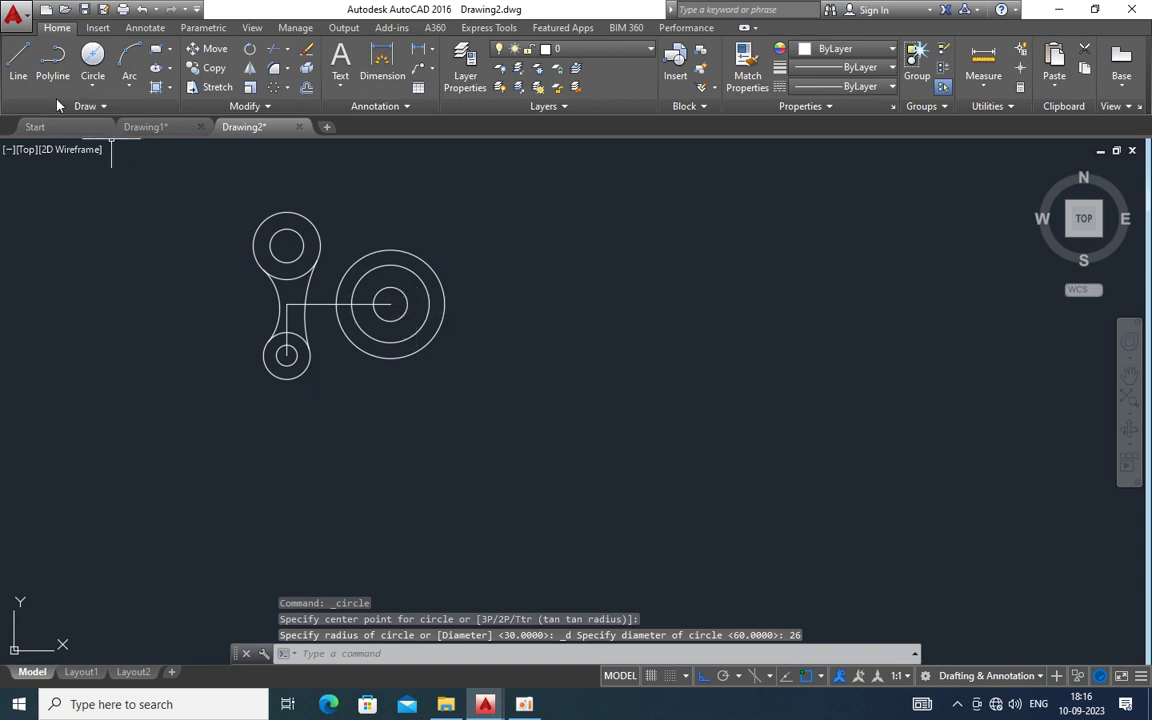
Draw two vertical lines from the right-hand circles' centre to the top and bottom quadrants of the radius-42 circle
{"action": "left_click", "coordinate": [18, 62]}
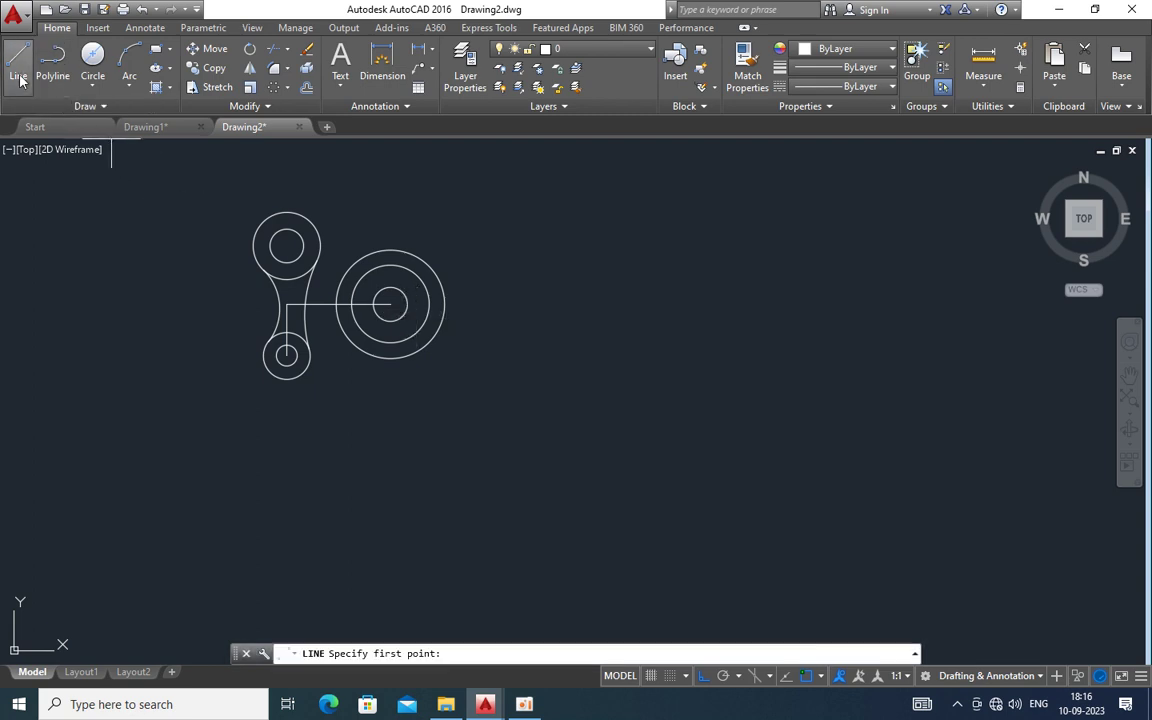
{"action": "left_click", "coordinate": [390, 304]}
{"action": "left_click", "coordinate": [390, 250]}
{"action": "key", "text": "Return"}
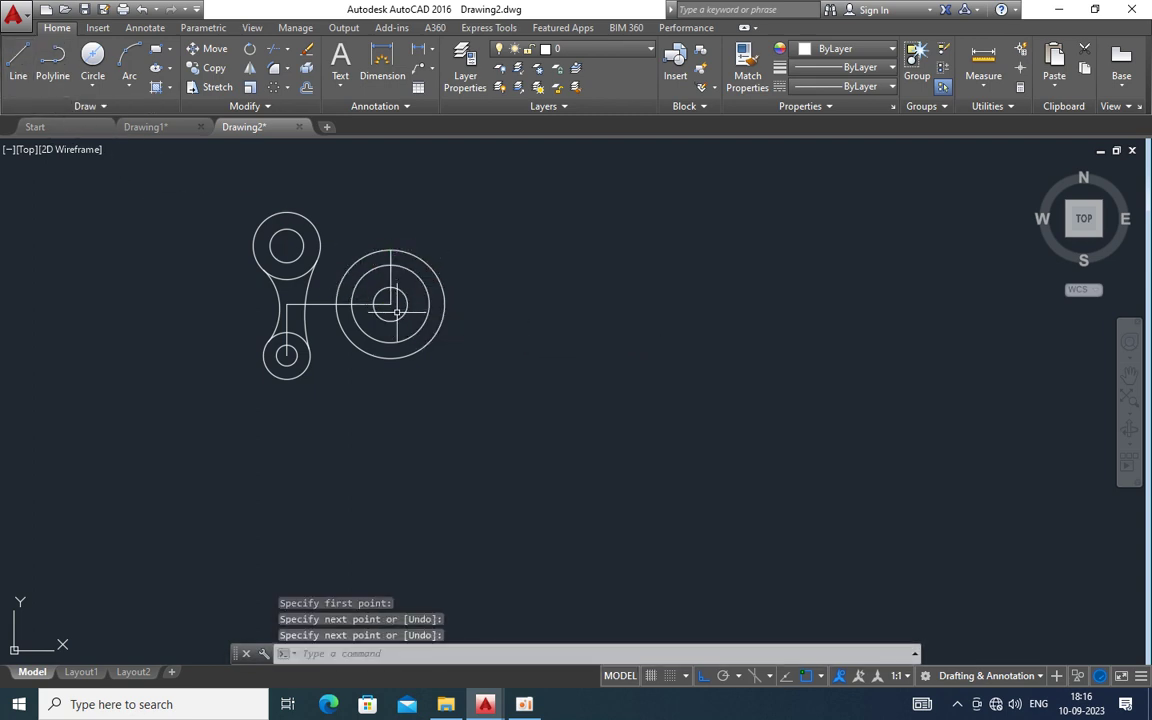
{"action": "key", "text": "Return"}
{"action": "left_click", "coordinate": [390, 304]}
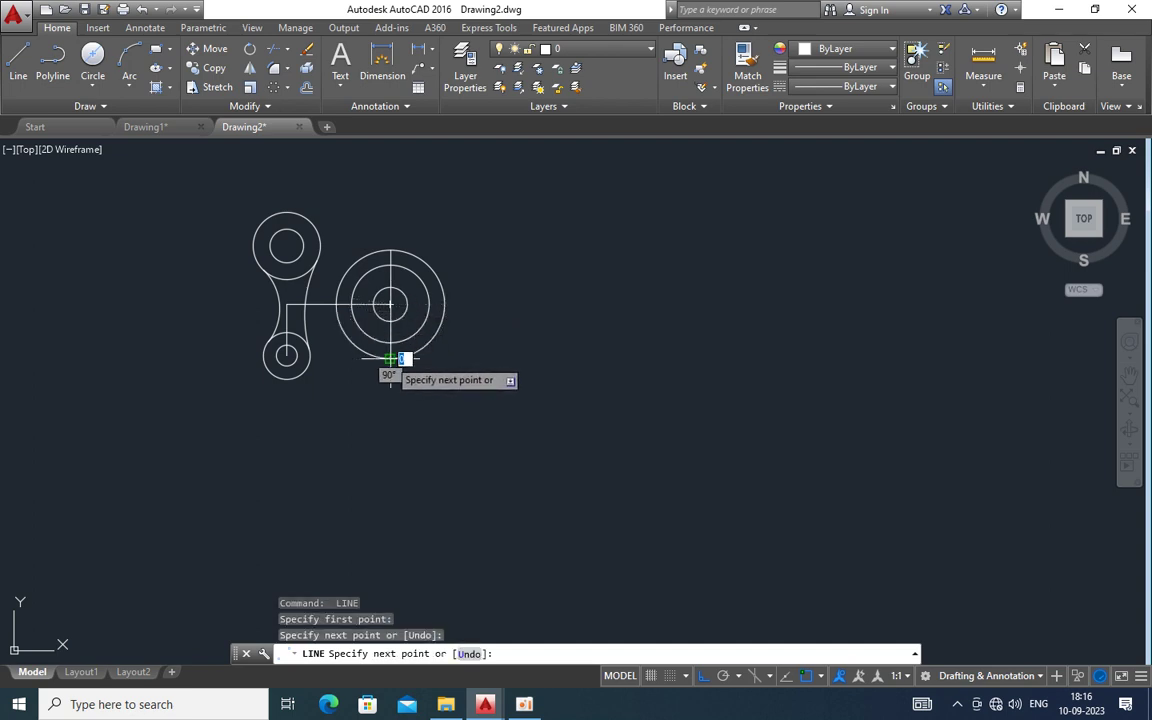
{"action": "left_click", "coordinate": [390, 358]}
{"action": "key", "text": "Return"}
Trim away the left half of the radius-42 circle between the two vertical lines
{"action": "type", "text": "tr"}
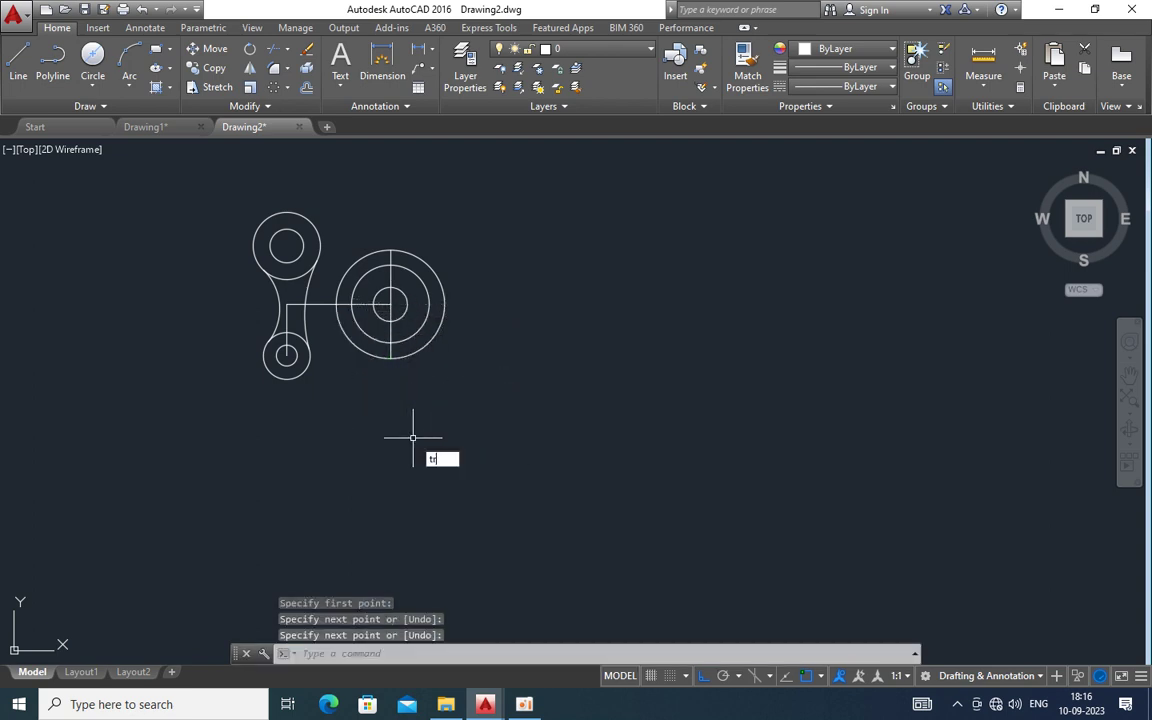
{"action": "key", "text": "Return"}
{"action": "key", "text": "Return"}
{"action": "left_click", "coordinate": [364, 352]}
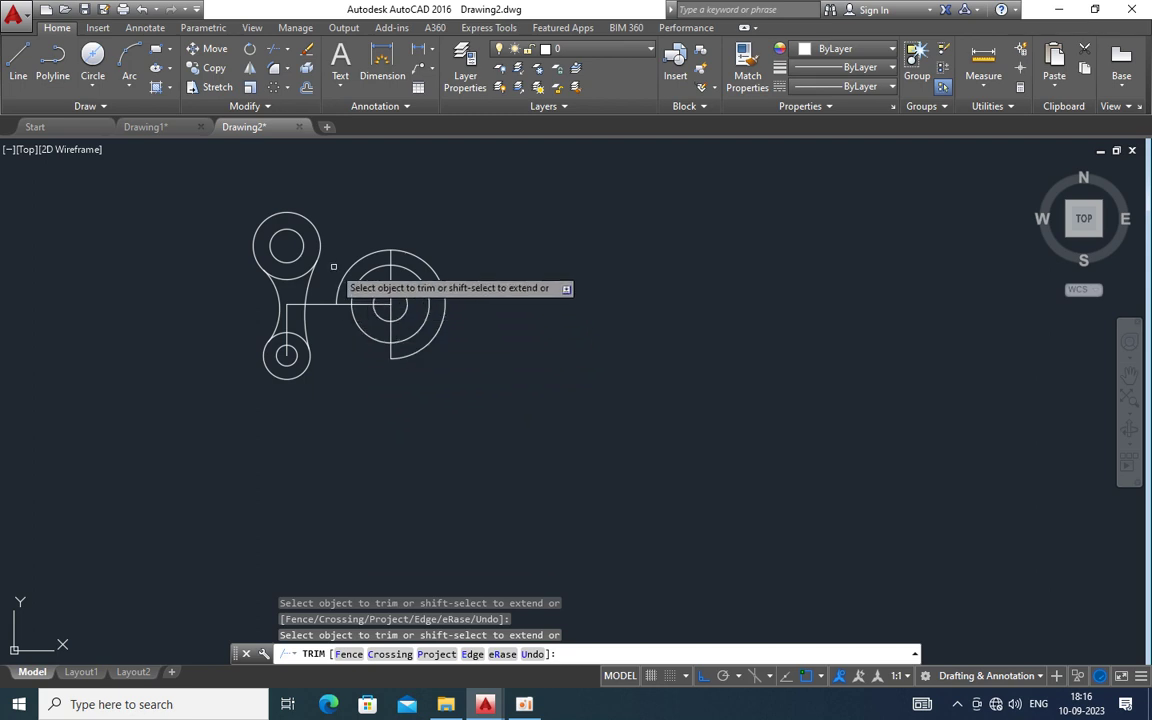
{"action": "key", "text": "Escape"}
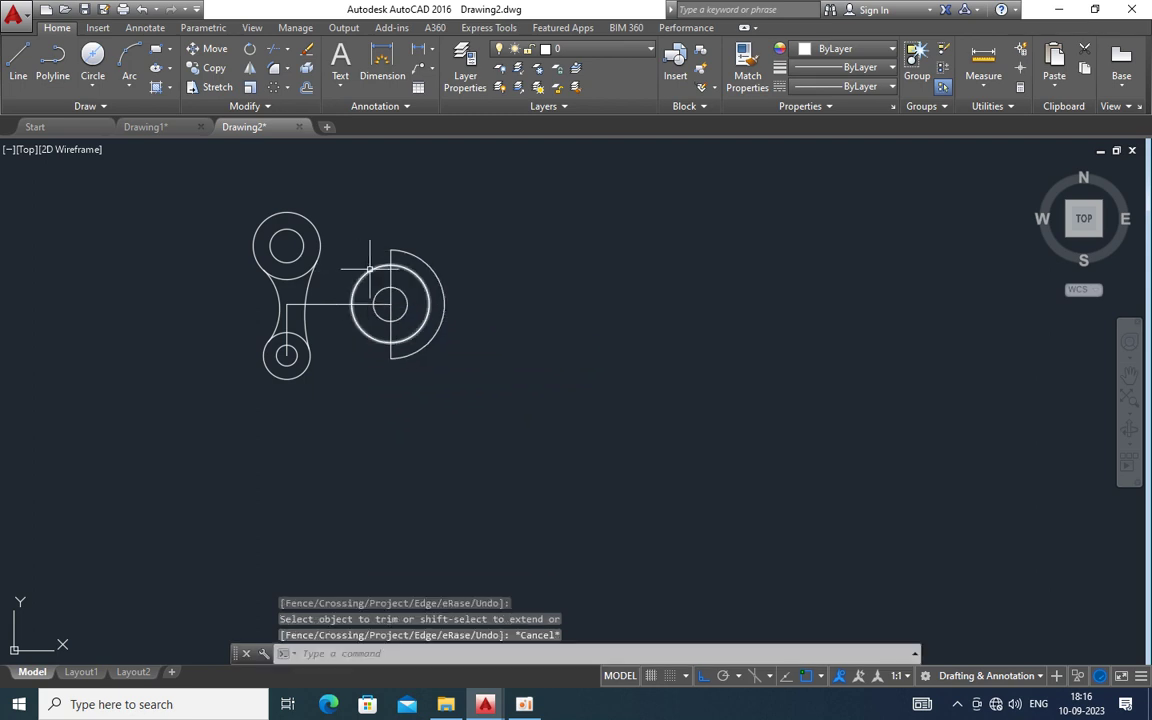
Erase the two vertical lines running through the right-hand circles' centre
{"action": "left_click", "coordinate": [391, 278]}
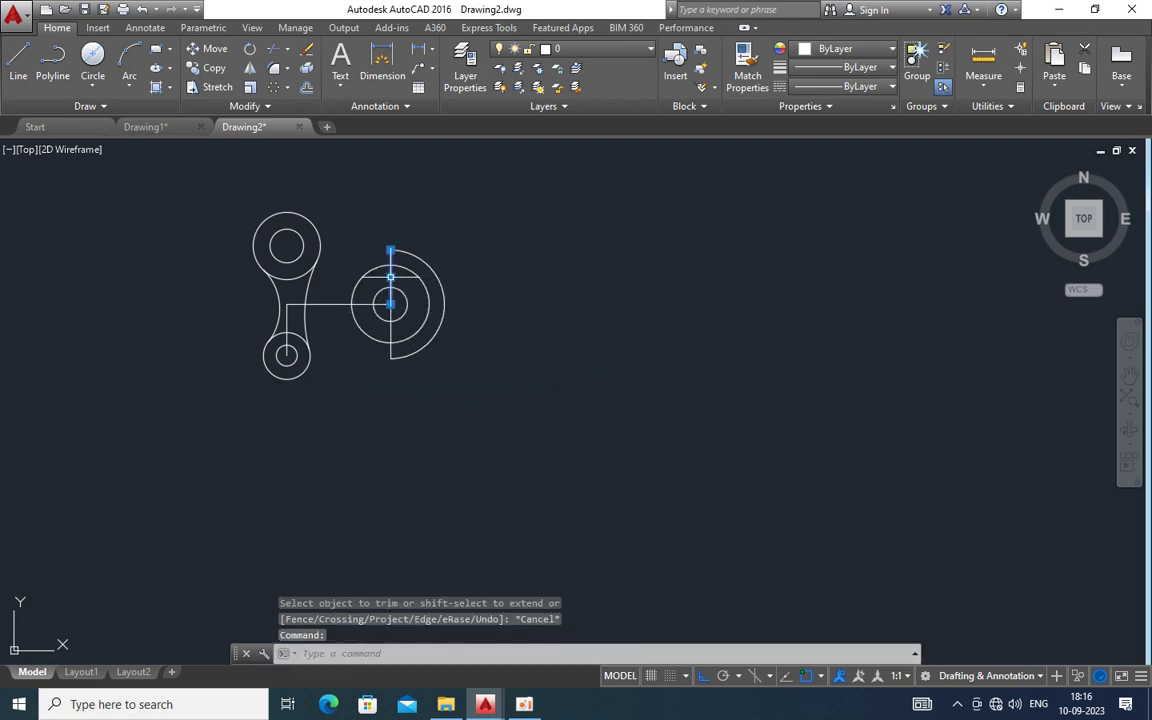
{"action": "left_click", "coordinate": [390, 331]}
{"action": "key", "text": "Delete"}
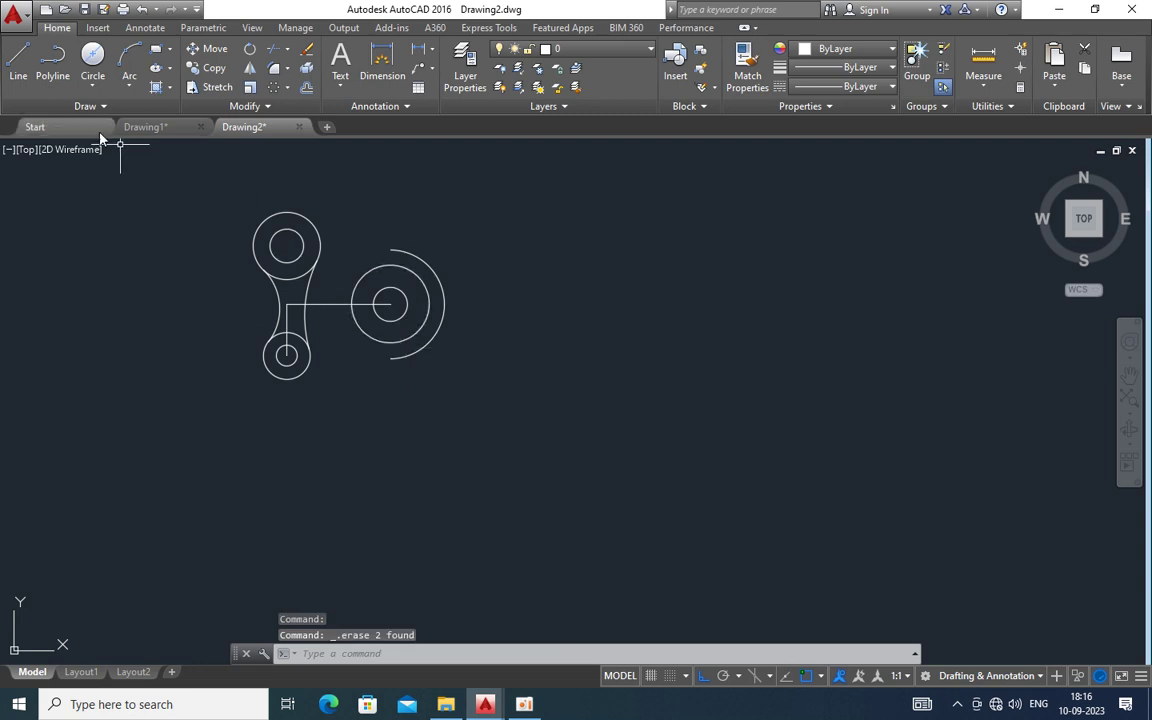
Draw a line tangent to the top of the upper-left outer circle and the upper part of the radius-42 arc
{"action": "left_click", "coordinate": [24, 72]}
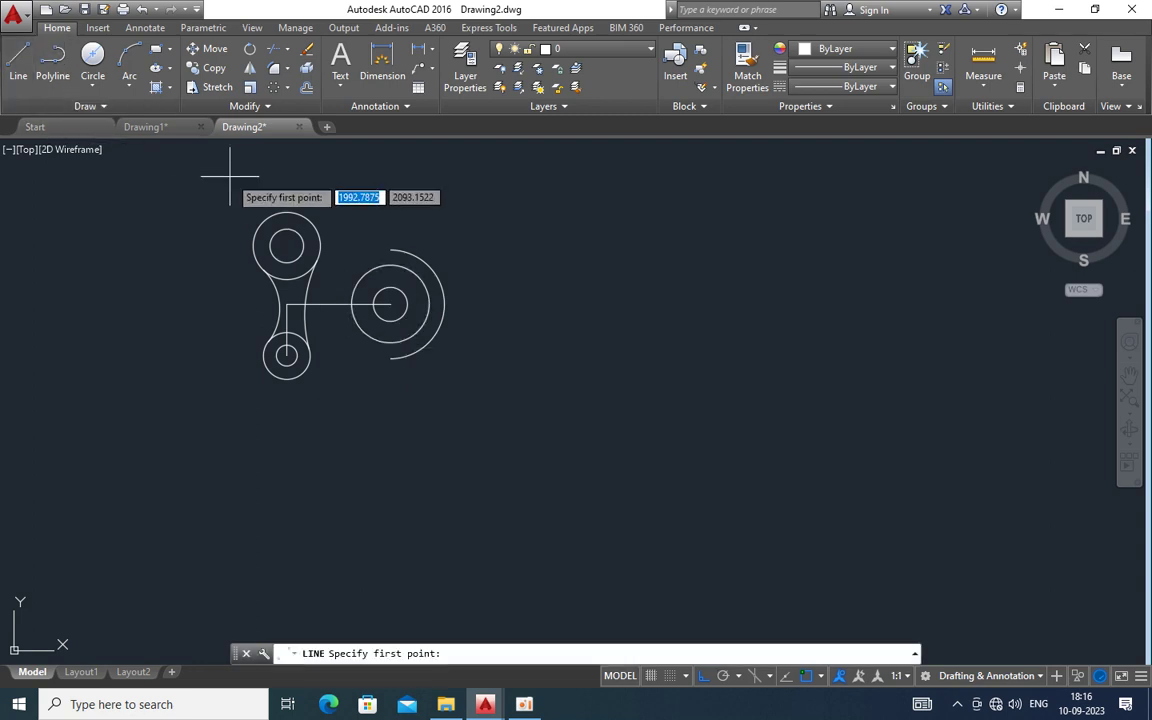
{"action": "right_click", "coordinate": [304, 205], "text": "shift"}
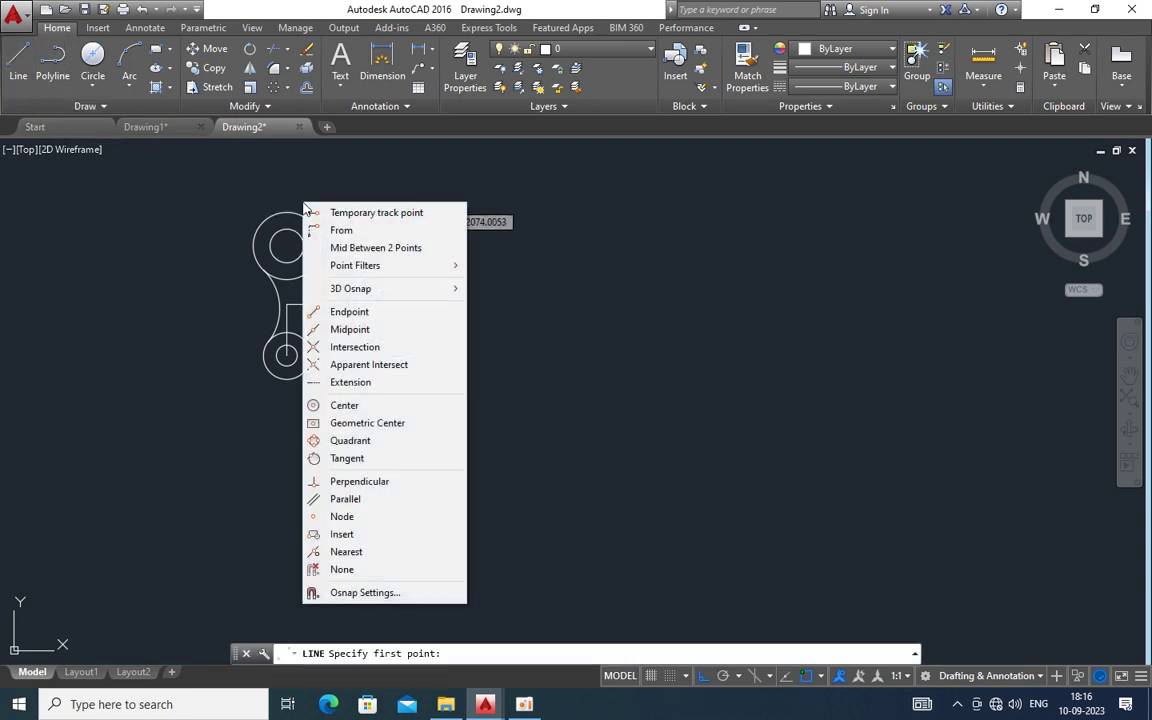
{"action": "left_click", "coordinate": [375, 458]}
{"action": "left_click", "coordinate": [314, 216]}
{"action": "right_click", "coordinate": [390, 250], "text": "shift"}
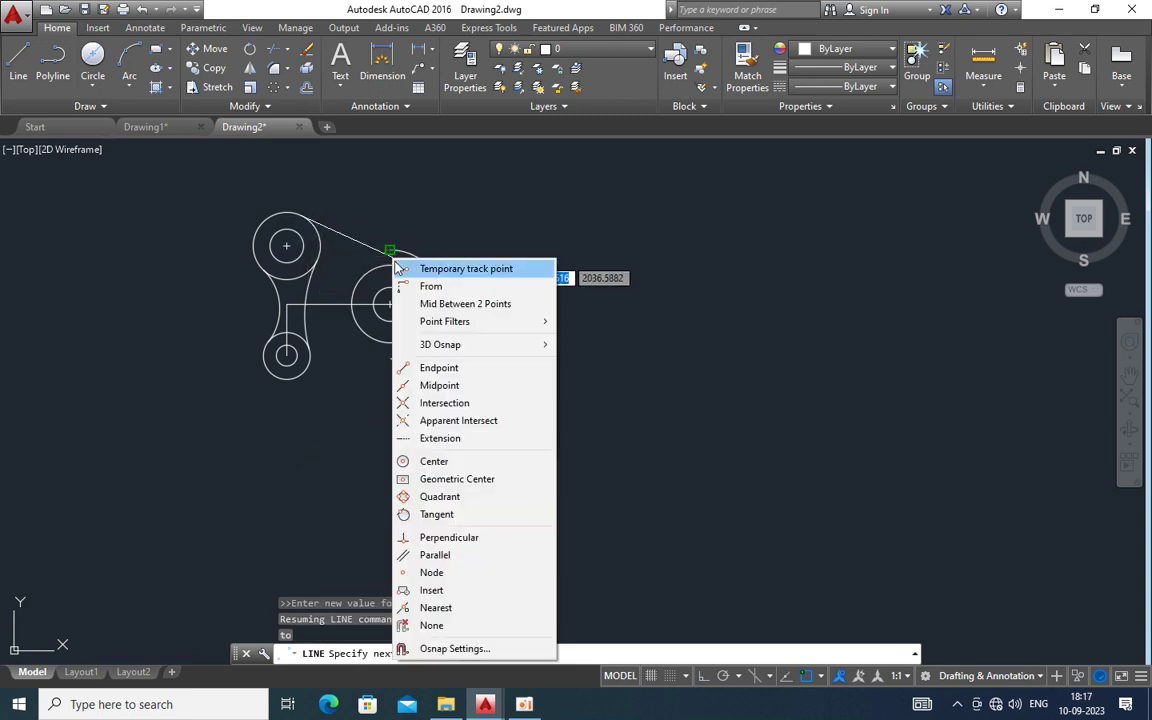
{"action": "left_click", "coordinate": [455, 514]}
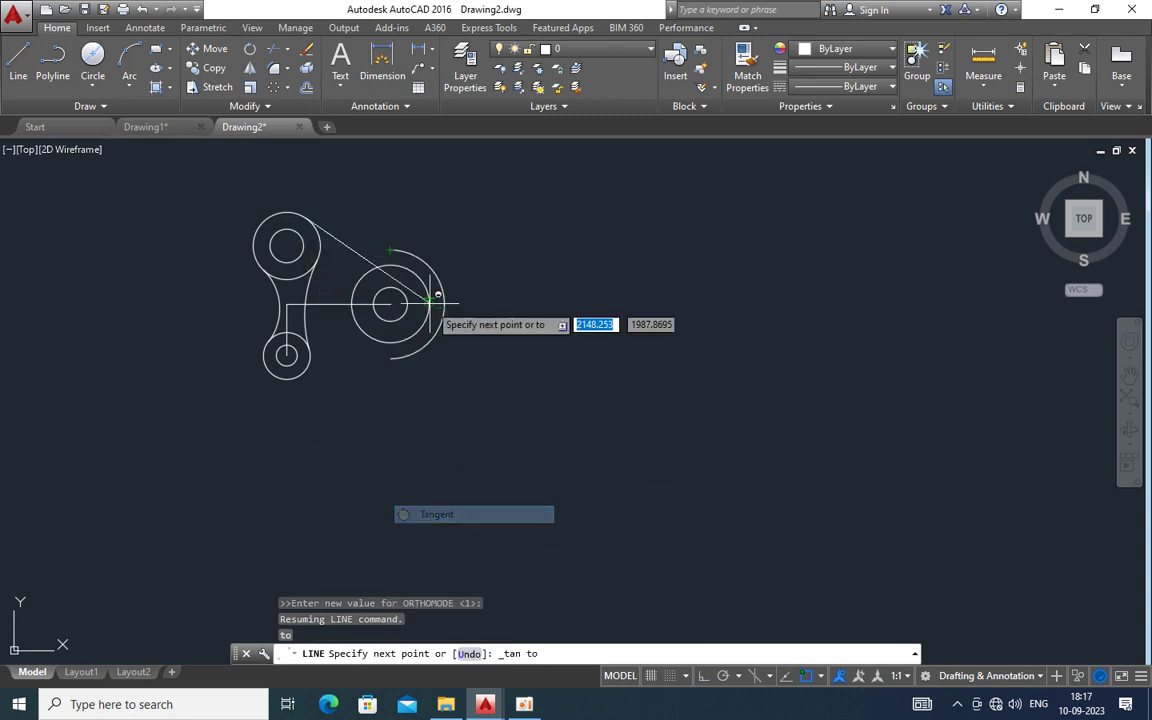
{"action": "left_click", "coordinate": [408, 248]}
{"action": "key", "text": "Escape"}
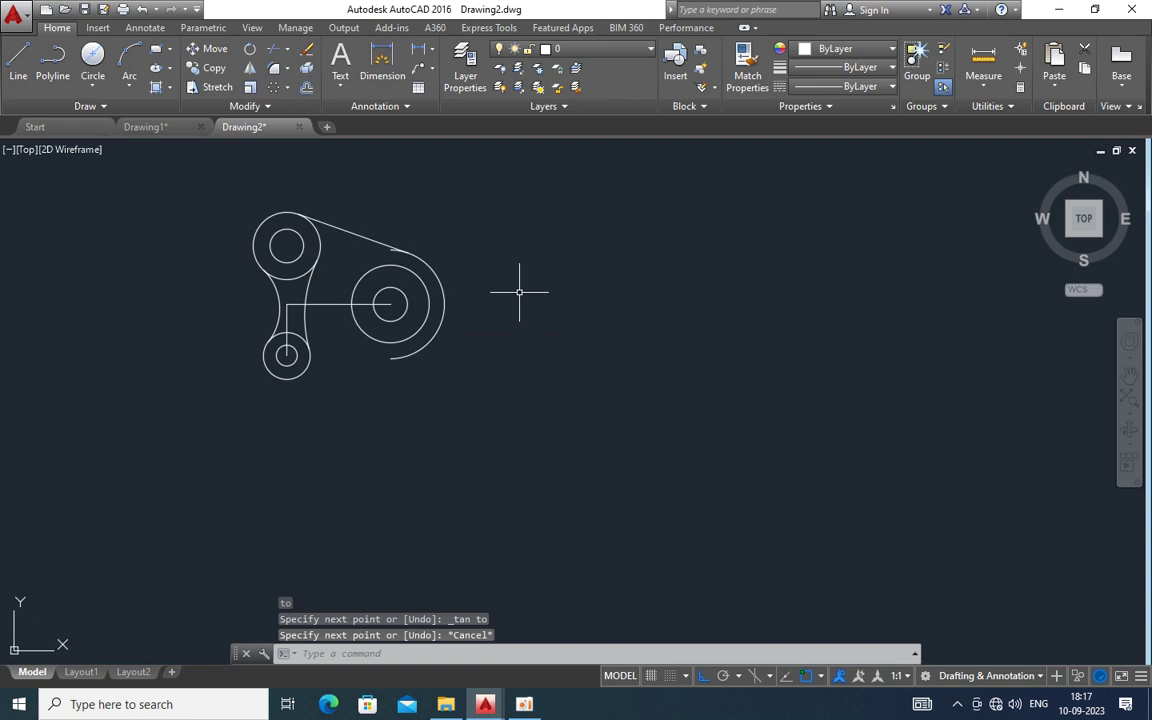
Draw a line tangent to the lower part of the radius-42 arc and the bottom of the lower-left outer circle
{"action": "key", "text": "Return"}
{"action": "right_click", "coordinate": [408, 384], "text": "shift"}
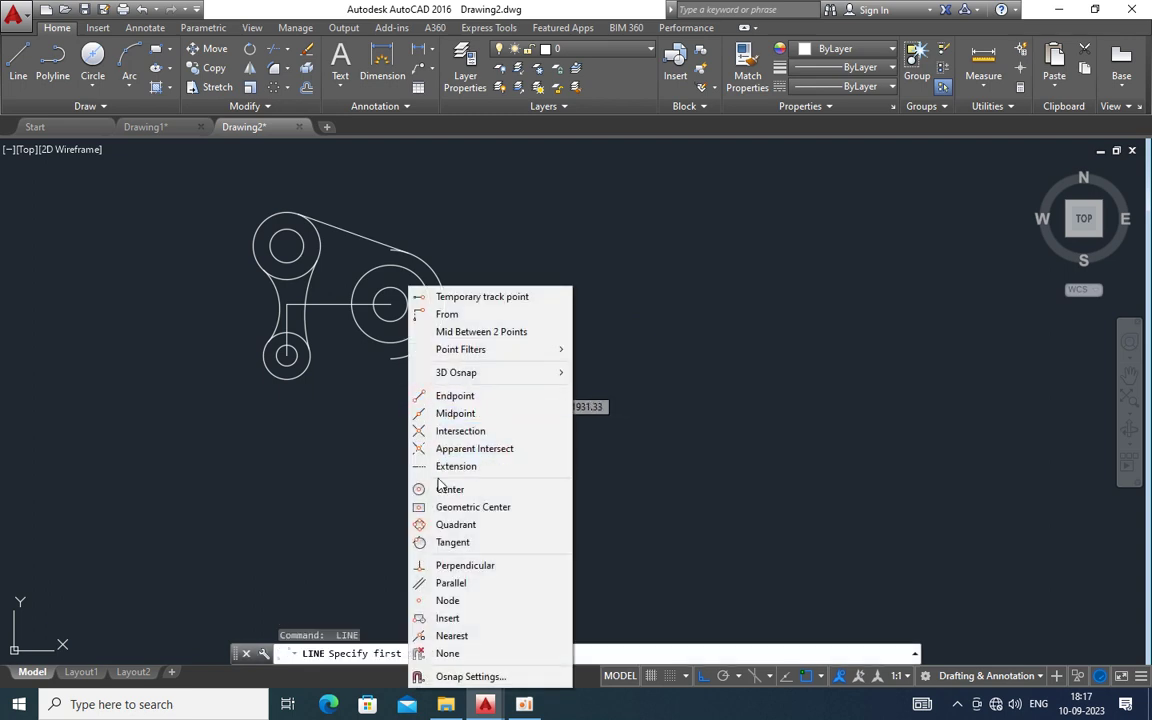
{"action": "left_click", "coordinate": [440, 541]}
{"action": "left_click", "coordinate": [395, 355]}
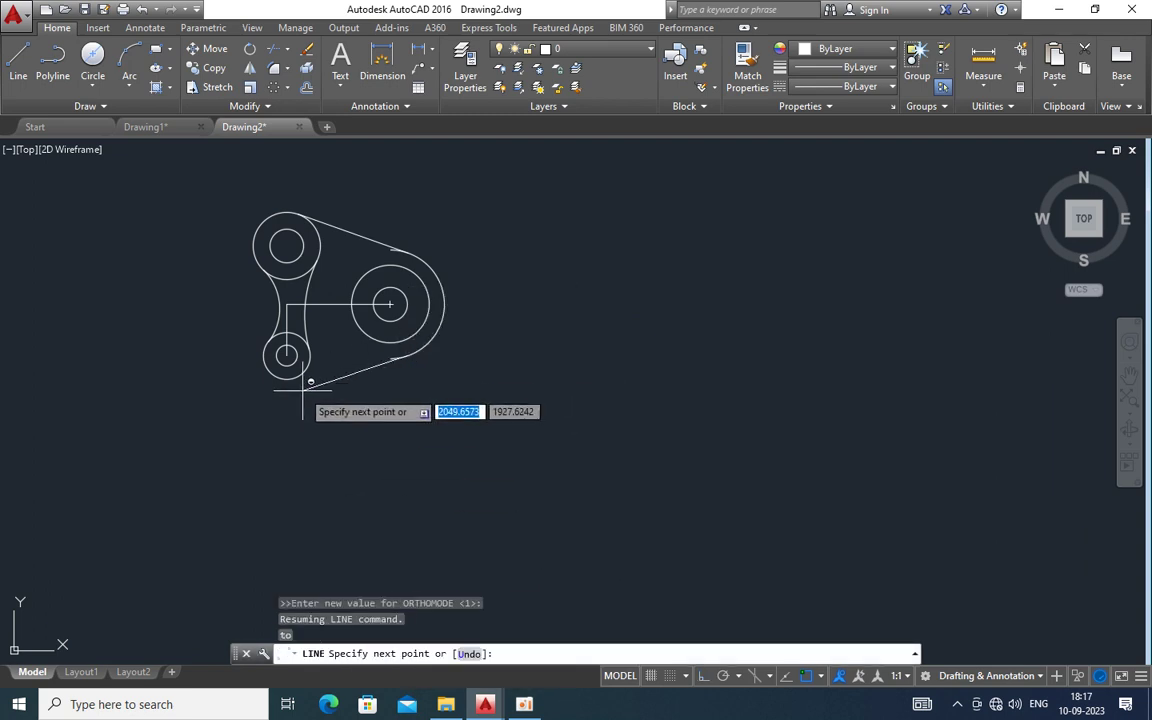
{"action": "right_click", "coordinate": [303, 386], "text": "shift"}
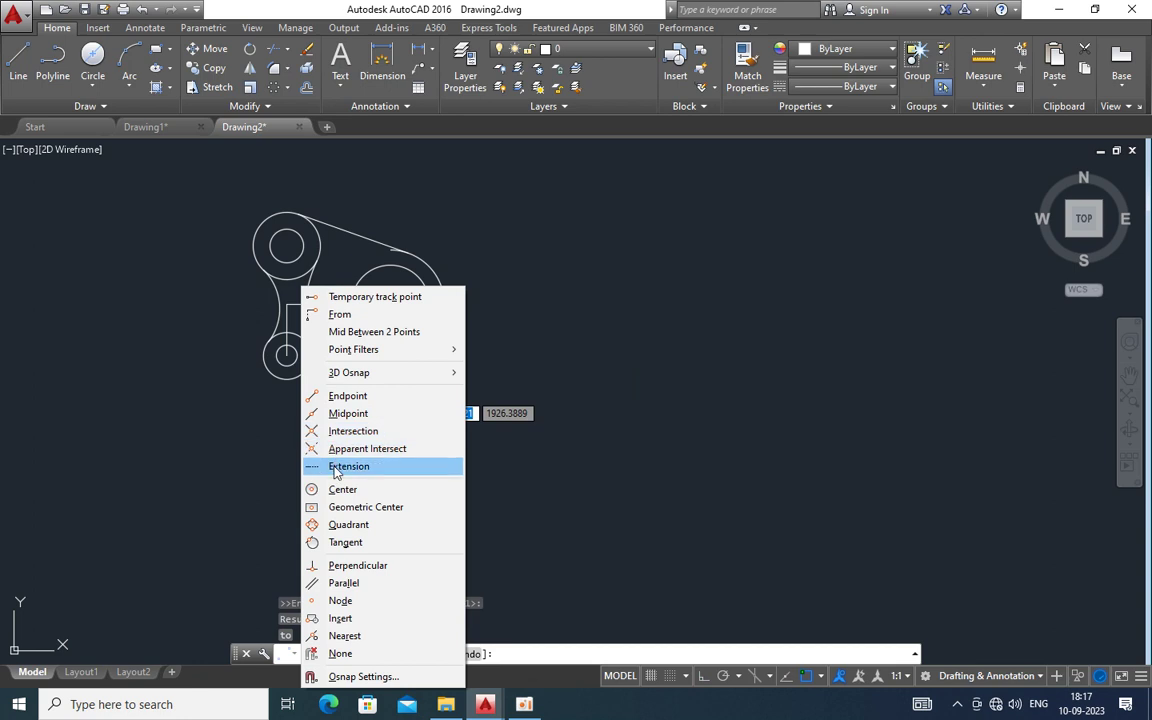
{"action": "left_click", "coordinate": [337, 542]}
{"action": "left_click", "coordinate": [290, 376]}
{"action": "key", "text": "Escape"}
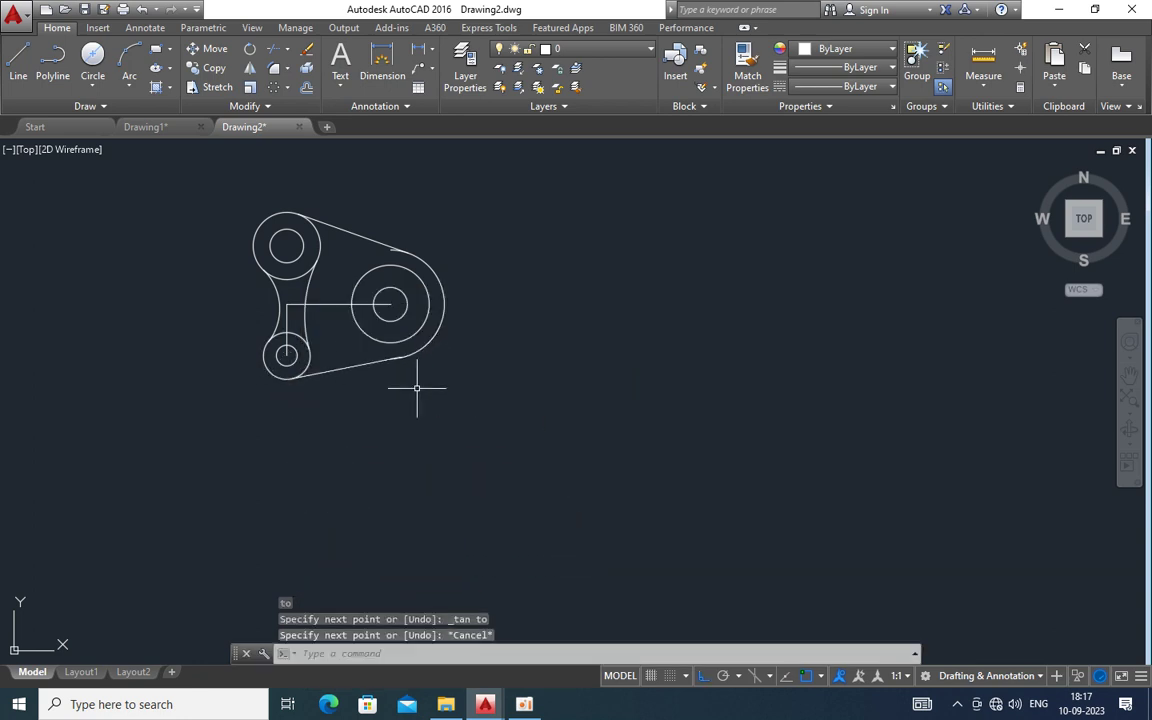
Trim the short ends of the radius-42 arc that extend past the upper and lower tangent lines
{"action": "type", "text": "tr"}
{"action": "key", "text": "Return"}
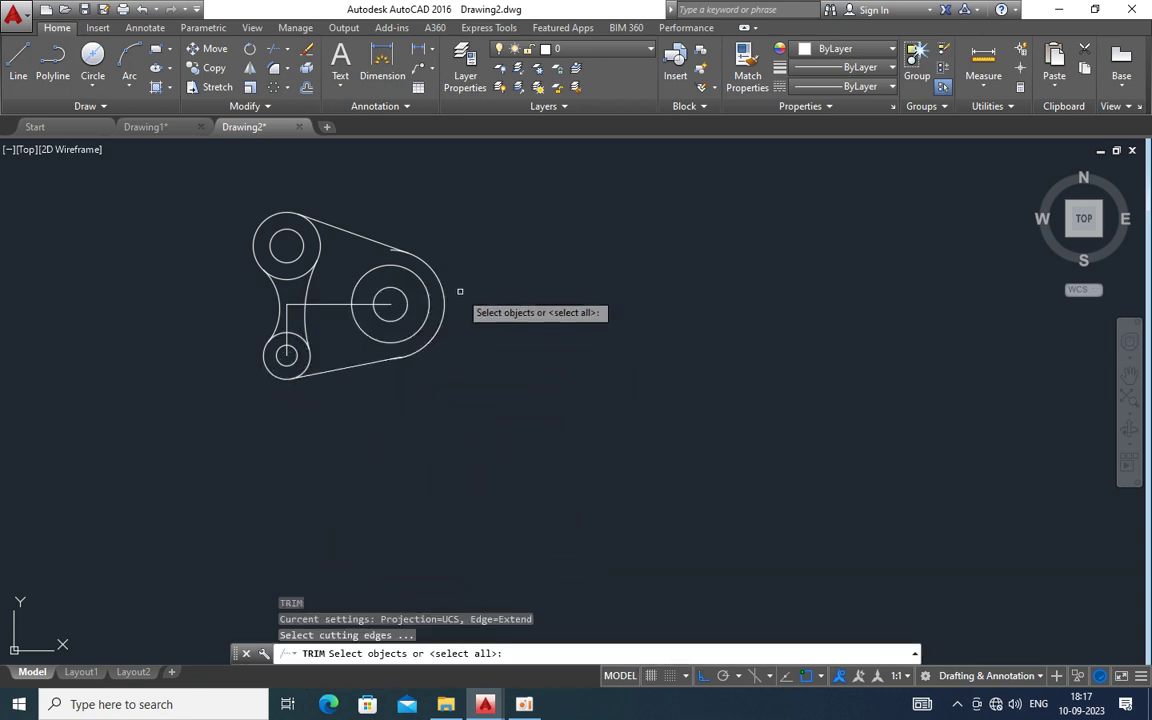
{"action": "key", "text": "Return"}
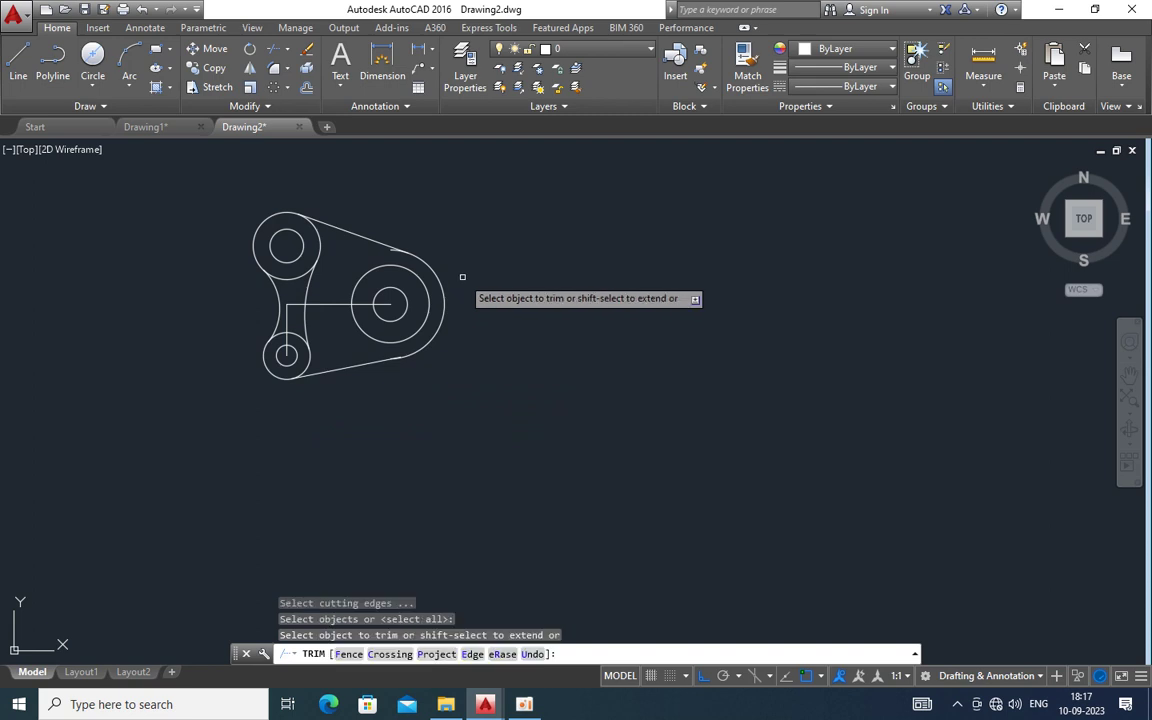
{"action": "left_click", "coordinate": [388, 250]}
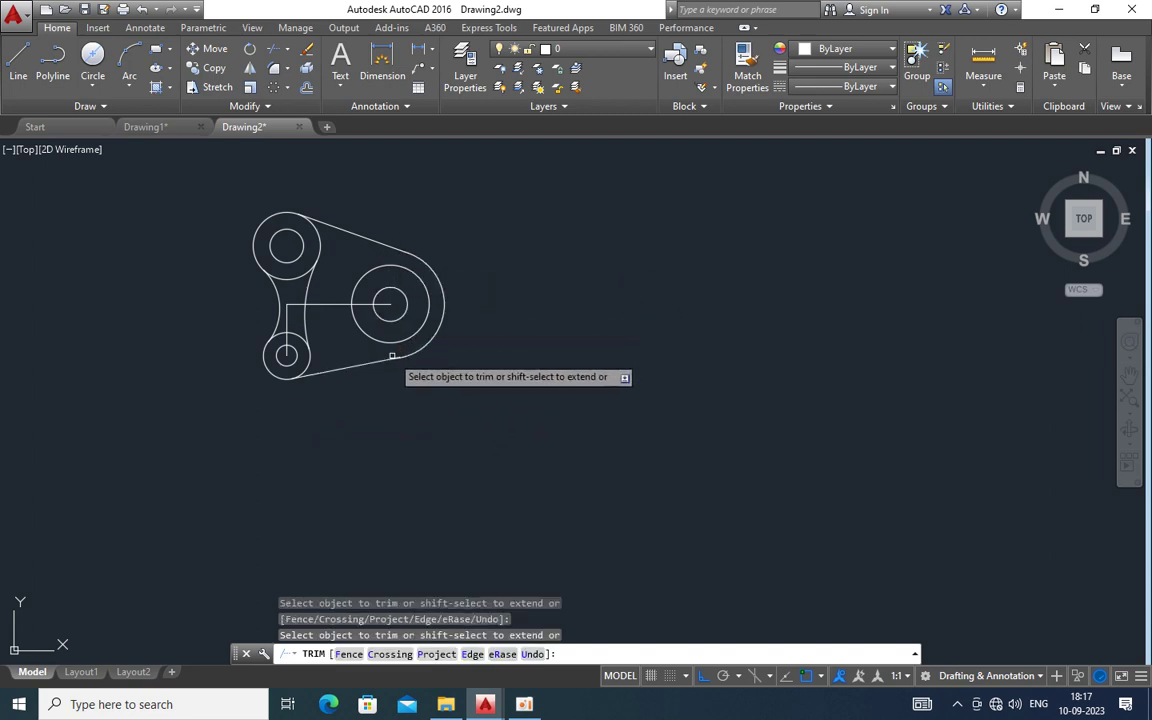
{"action": "scroll", "coordinate": [392, 356], "scroll_direction": "up", "scroll_amount": 3}
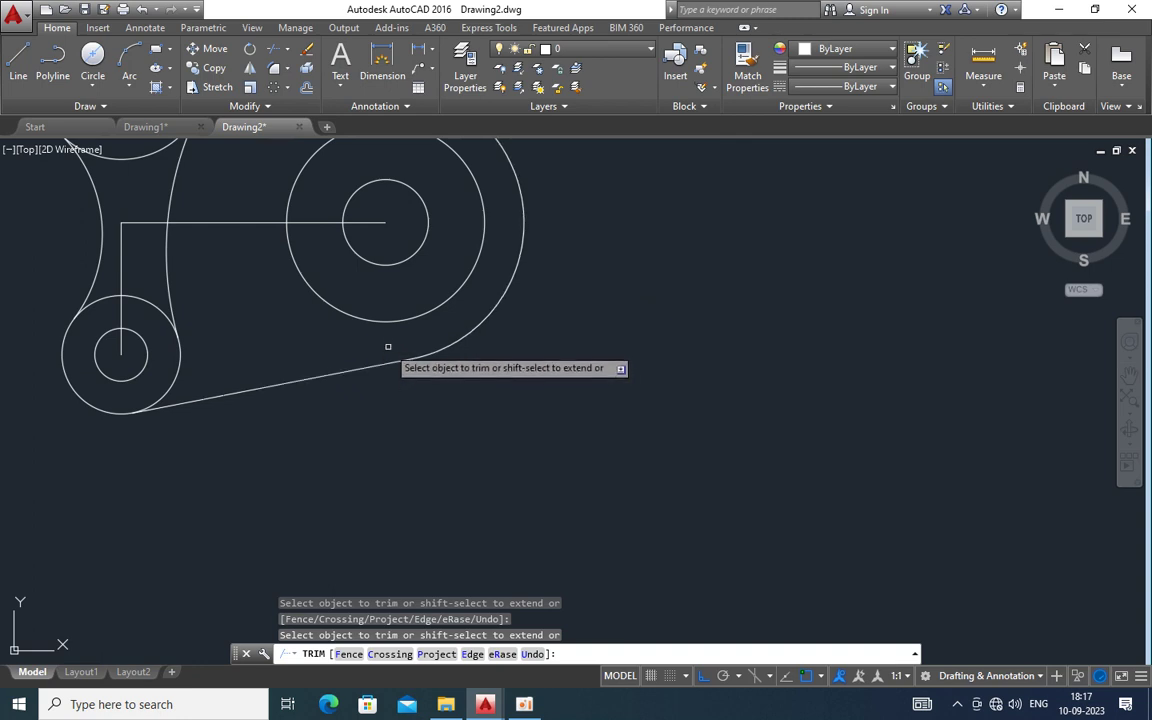
{"action": "scroll", "coordinate": [388, 347], "scroll_direction": "down", "scroll_amount": 3}
{"action": "key", "text": "Escape"}
Erase the 80-unit horizontal and 40-unit vertical construction lines
{"action": "left_click", "coordinate": [345, 325]}
{"action": "left_click", "coordinate": [317, 296]}
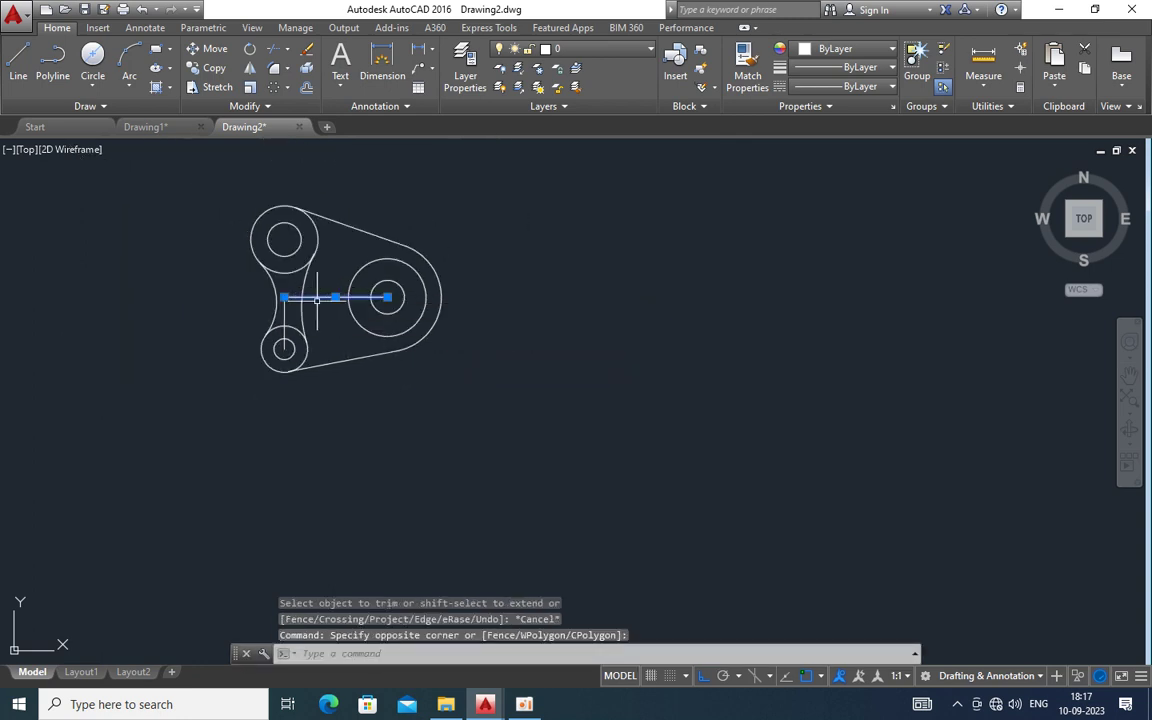
{"action": "left_click", "coordinate": [297, 318]}
{"action": "left_click", "coordinate": [283, 306]}
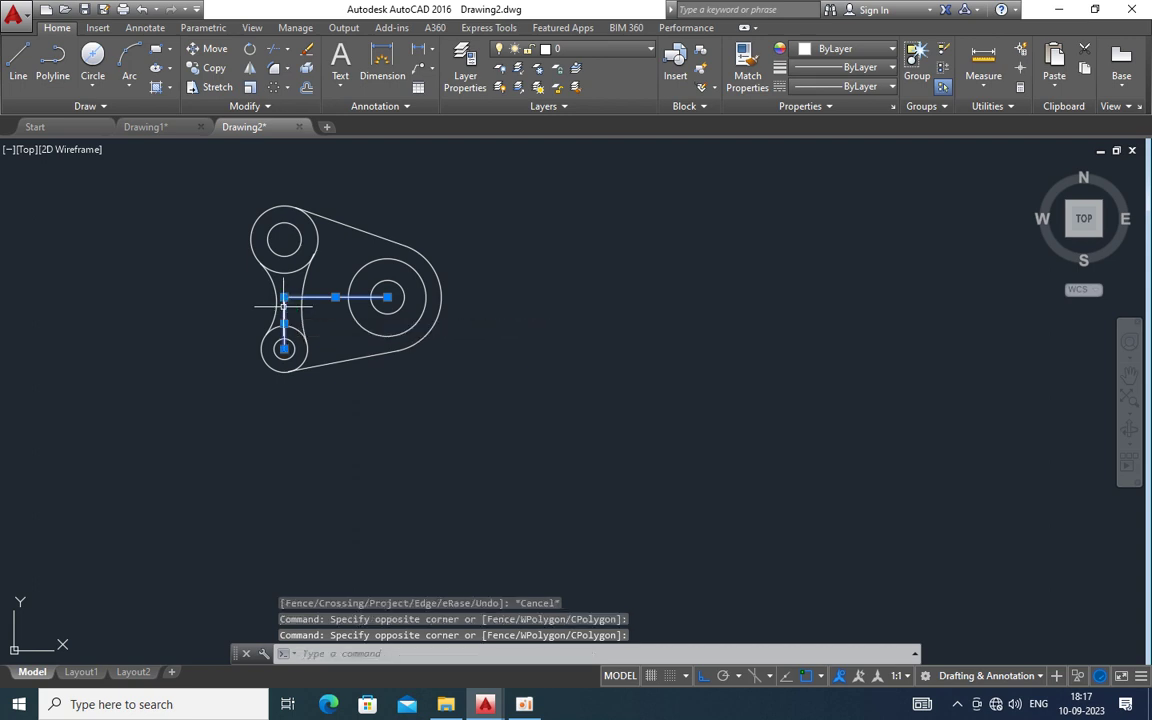
{"action": "key", "text": "Delete"}
Draw a 10-diameter circle centred on the top quadrant of the middle circle in the right-hand concentric set
{"action": "right_click", "coordinate": [488, 281]}
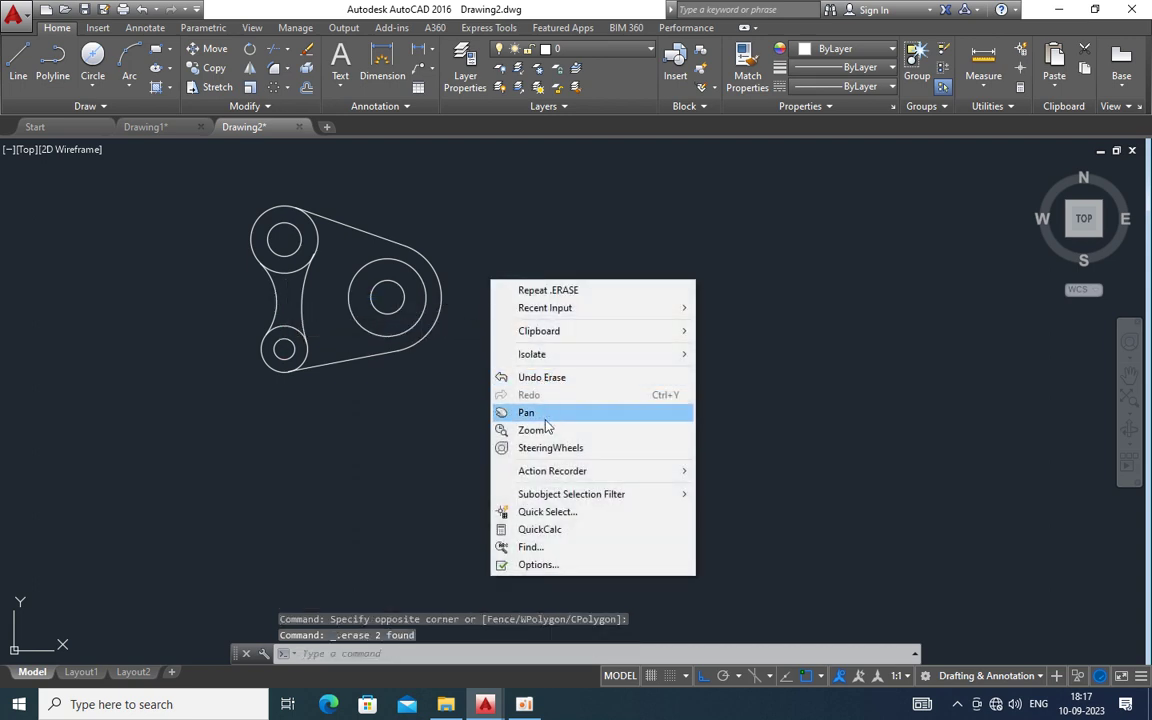
{"action": "left_click", "coordinate": [515, 411]}
{"action": "left_click_drag", "start_coordinate": [427, 319], "coordinate": [522, 441]}
{"action": "key", "text": "Escape"}
{"action": "scroll", "coordinate": [491, 455], "scroll_direction": "up", "scroll_amount": 2}
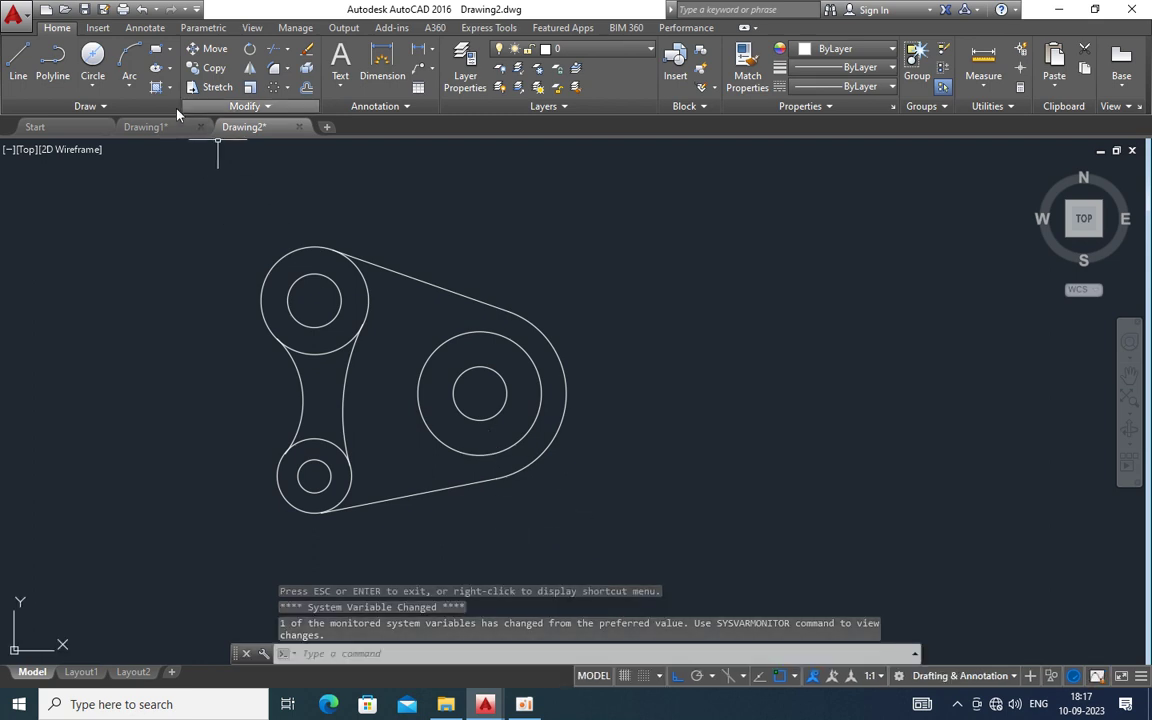
{"action": "left_click", "coordinate": [92, 57]}
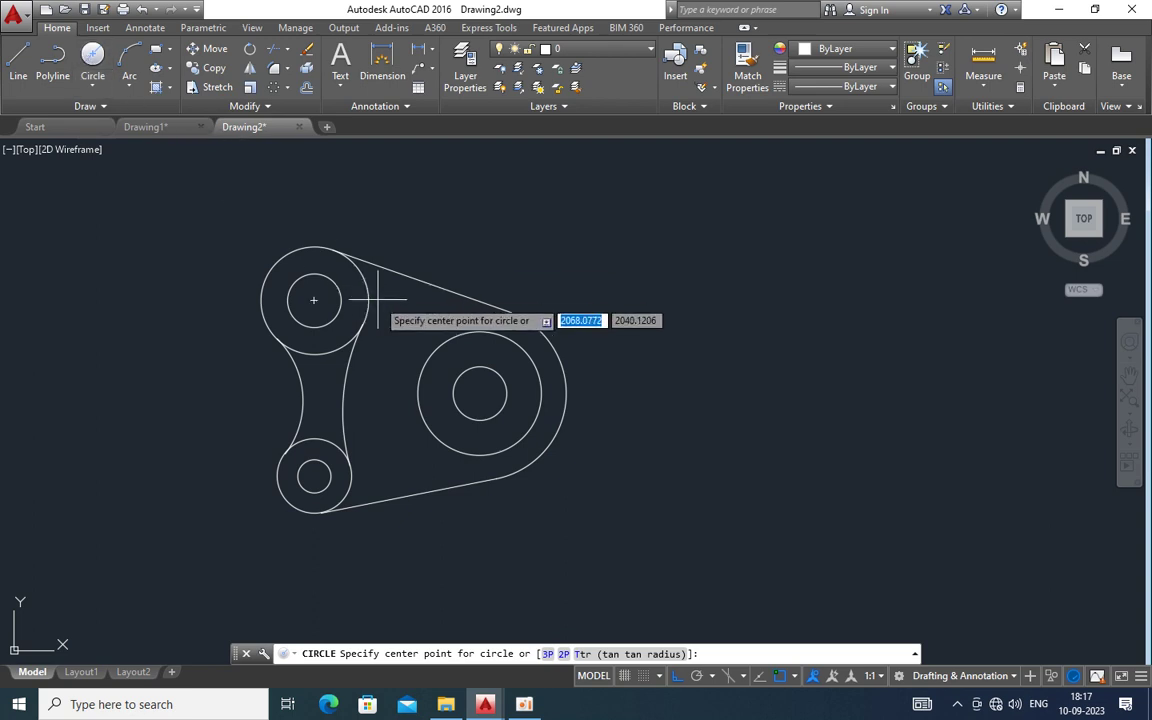
{"action": "left_click", "coordinate": [479, 393]}
{"action": "type", "text": "10"}
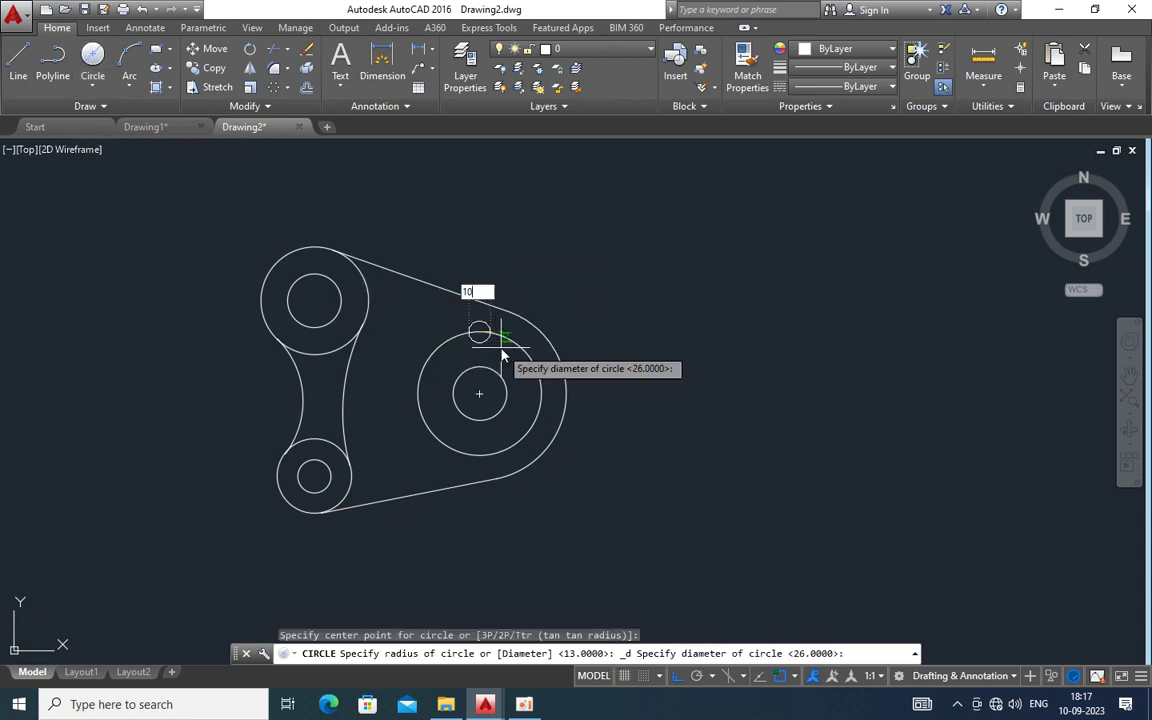
{"action": "key", "text": "Return"}
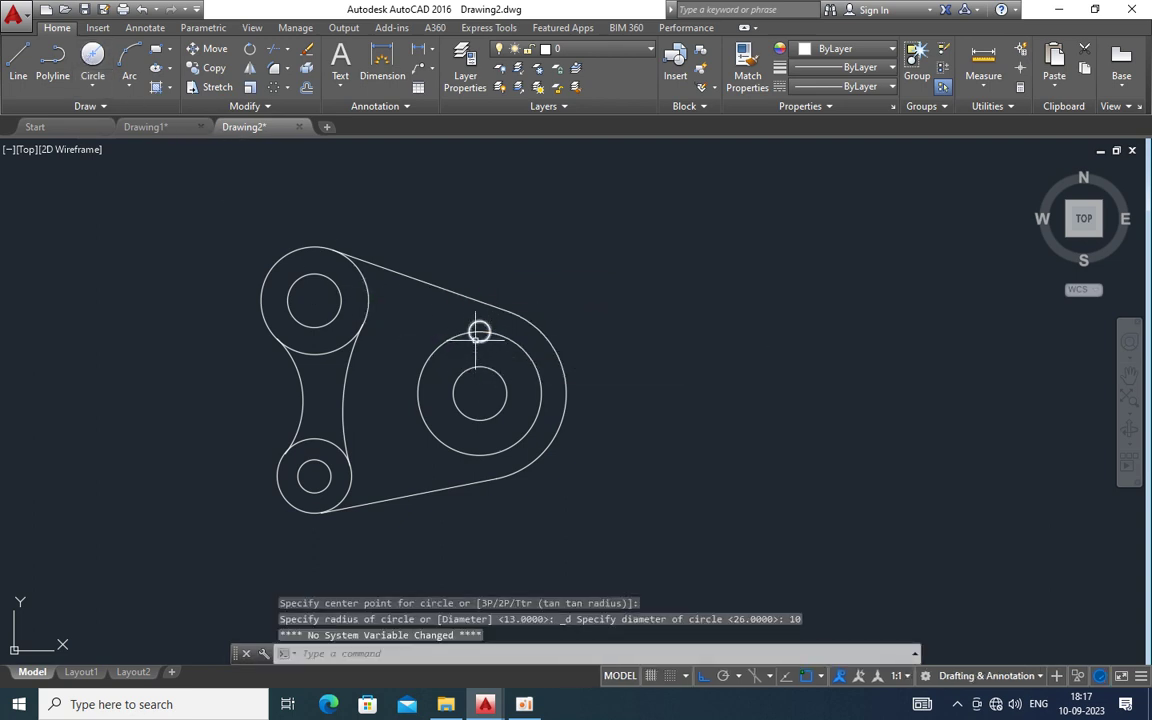
Polar-array the small 10-diameter circle around the right-hand set's centre with 8 items over 360 degrees
{"action": "left_click", "coordinate": [479, 331]}
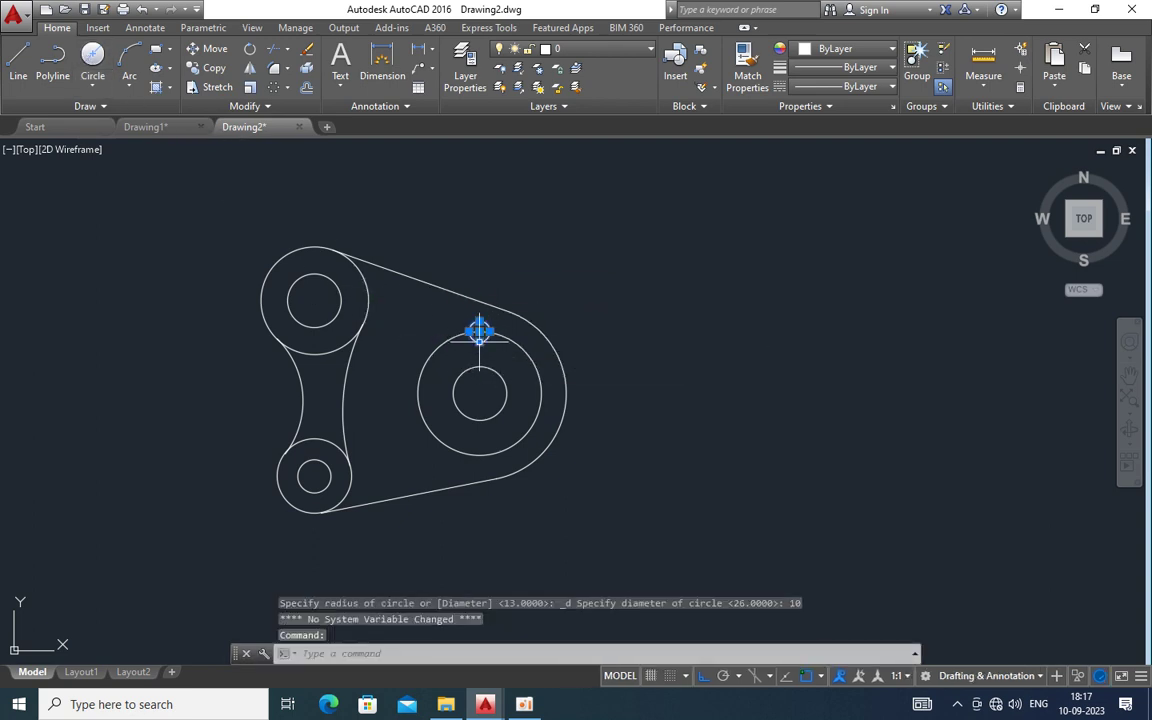
{"action": "left_click", "coordinate": [275, 90]}
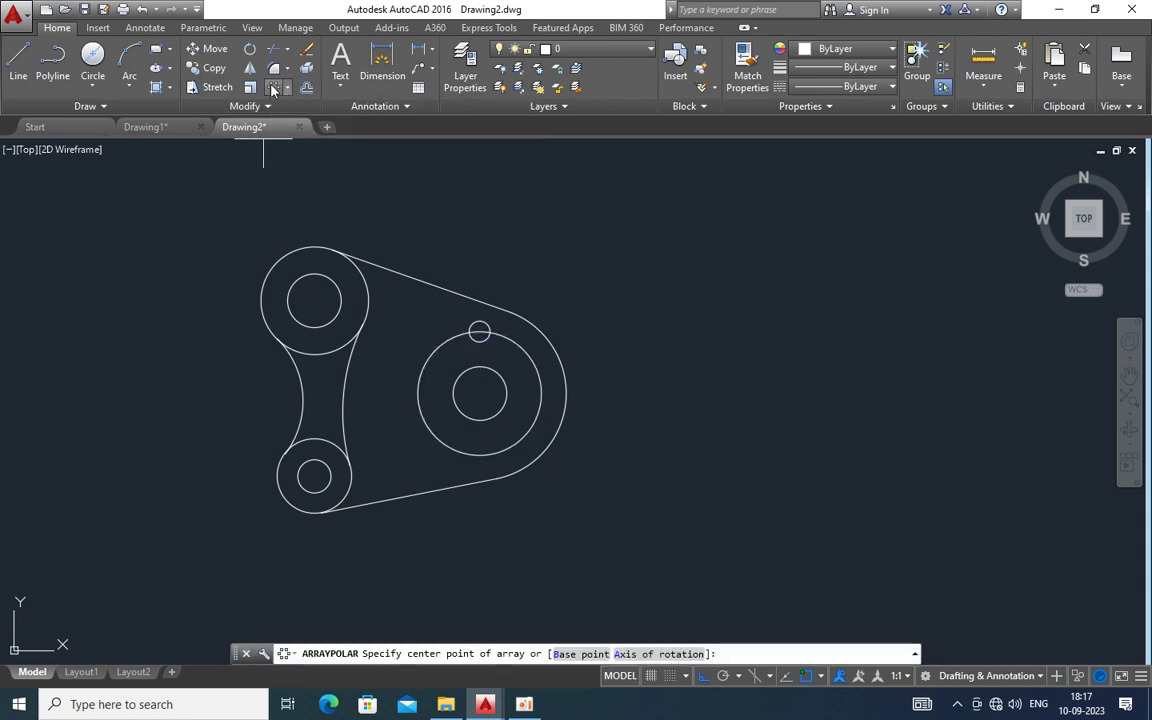
{"action": "left_click", "coordinate": [479, 393]}
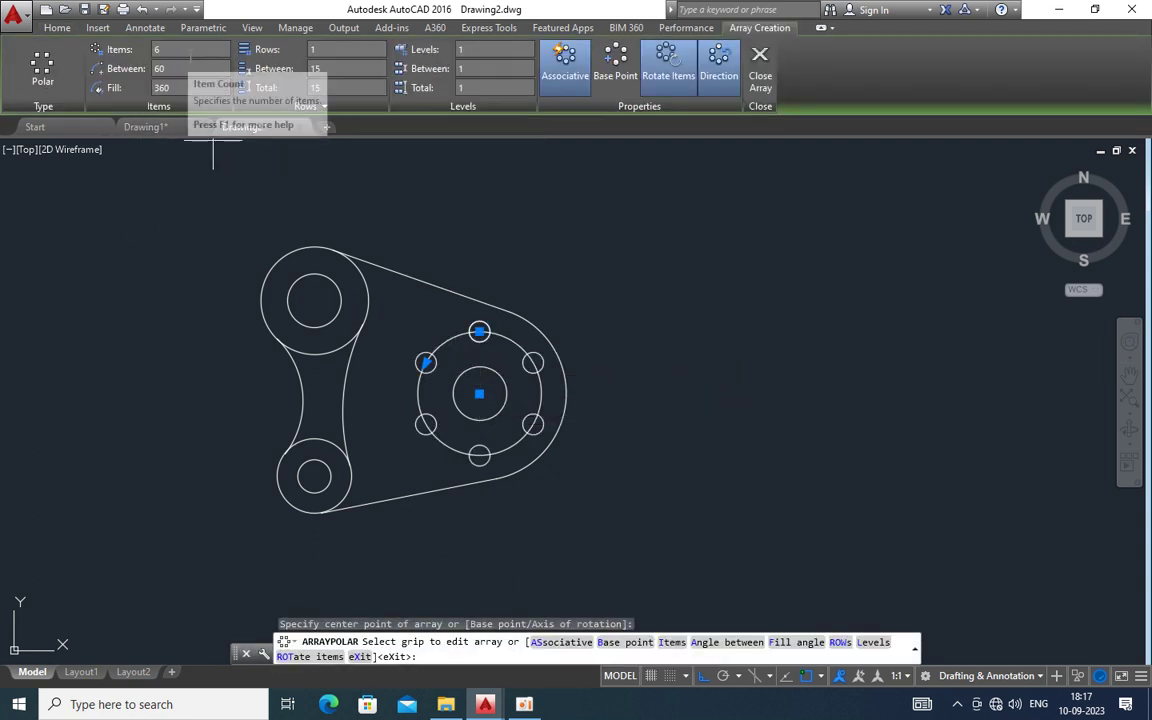
{"action": "left_click", "coordinate": [191, 52]}
{"action": "key", "text": "Return"}
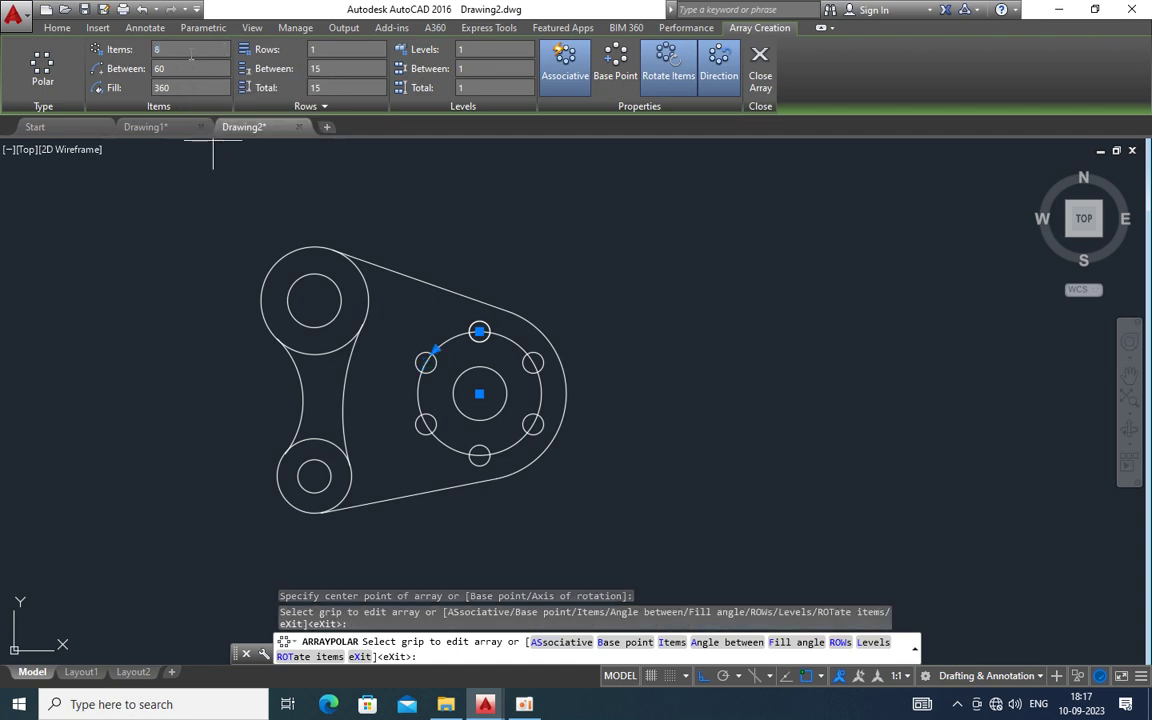
{"action": "key", "text": "Escape"}
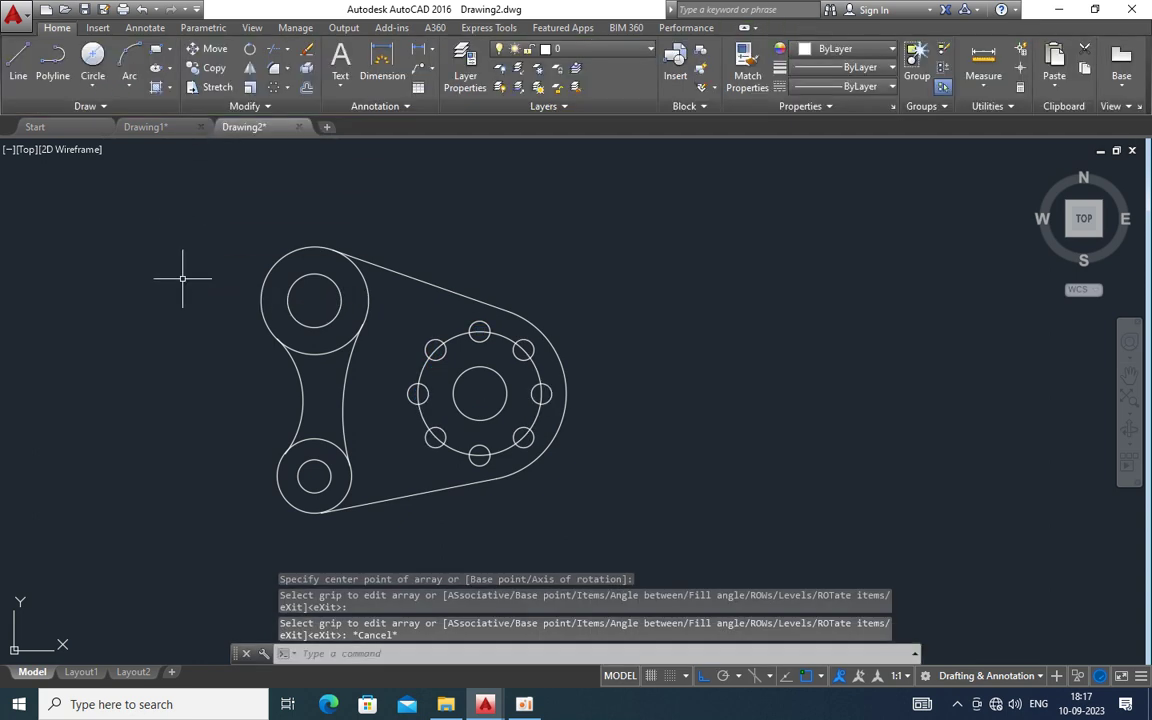
Draw a vertical centreline from the bottom of the lower-left outer circle to the top of the upper-left outer circle, continuing 10 units above it
{"action": "left_click", "coordinate": [18, 62]}
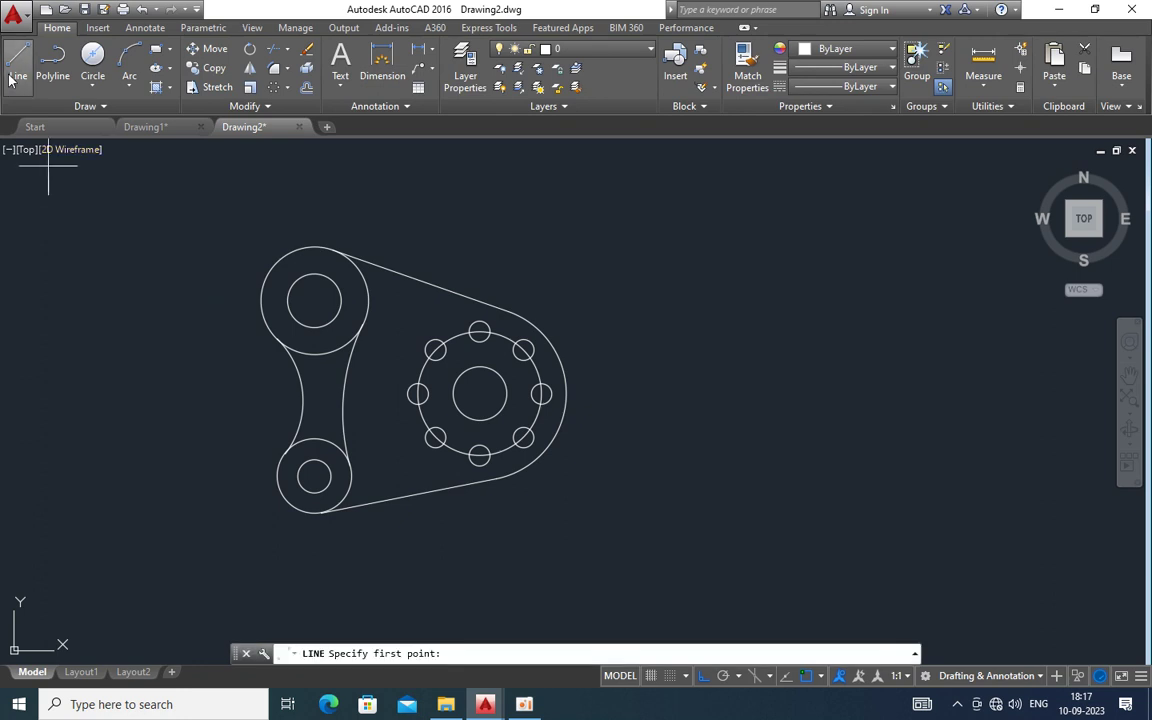
{"action": "left_click", "coordinate": [313, 514]}
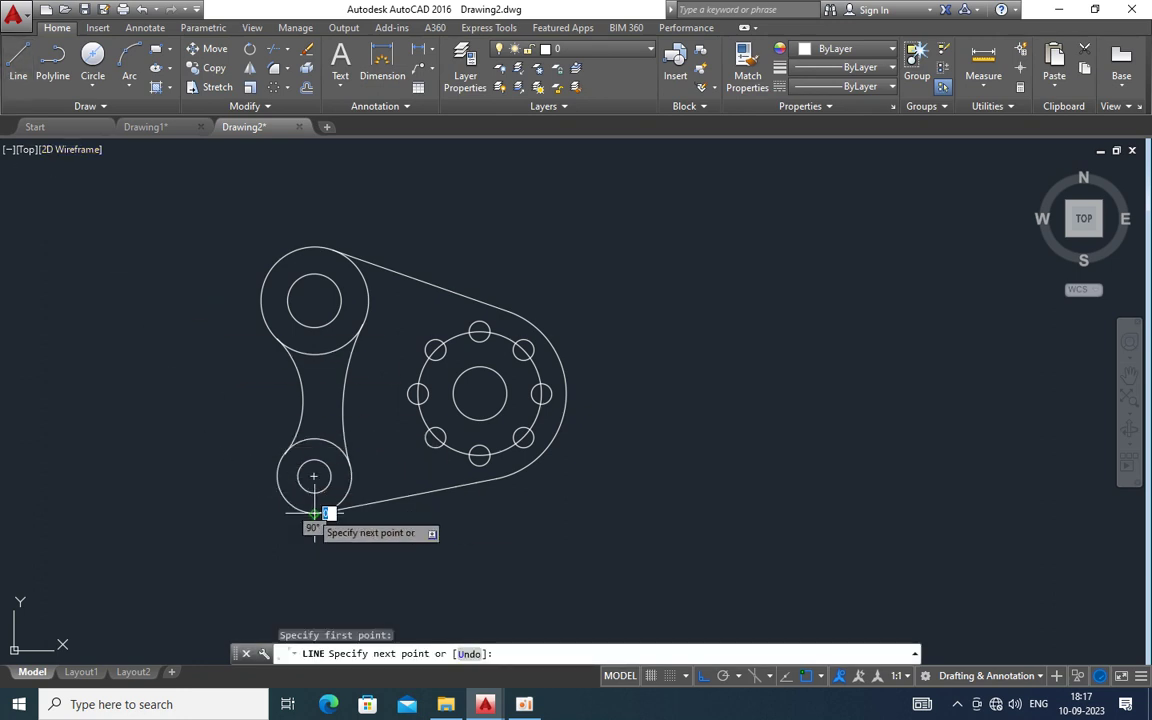
{"action": "left_click", "coordinate": [314, 247]}
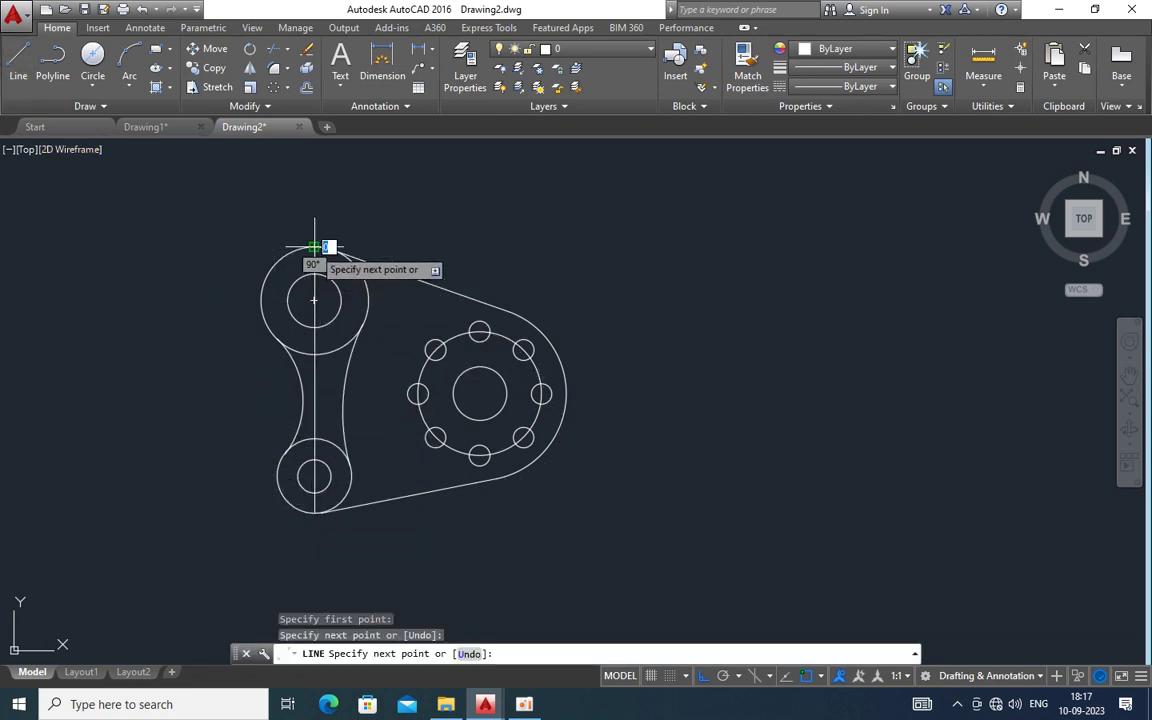
{"action": "type", "text": "10"}
{"action": "key", "text": "Return"}
{"action": "key", "text": "Return"}
Add a 10-unit vertical centreline segment downward from the bottom of the lower-left outer circle
{"action": "key", "text": "Return"}
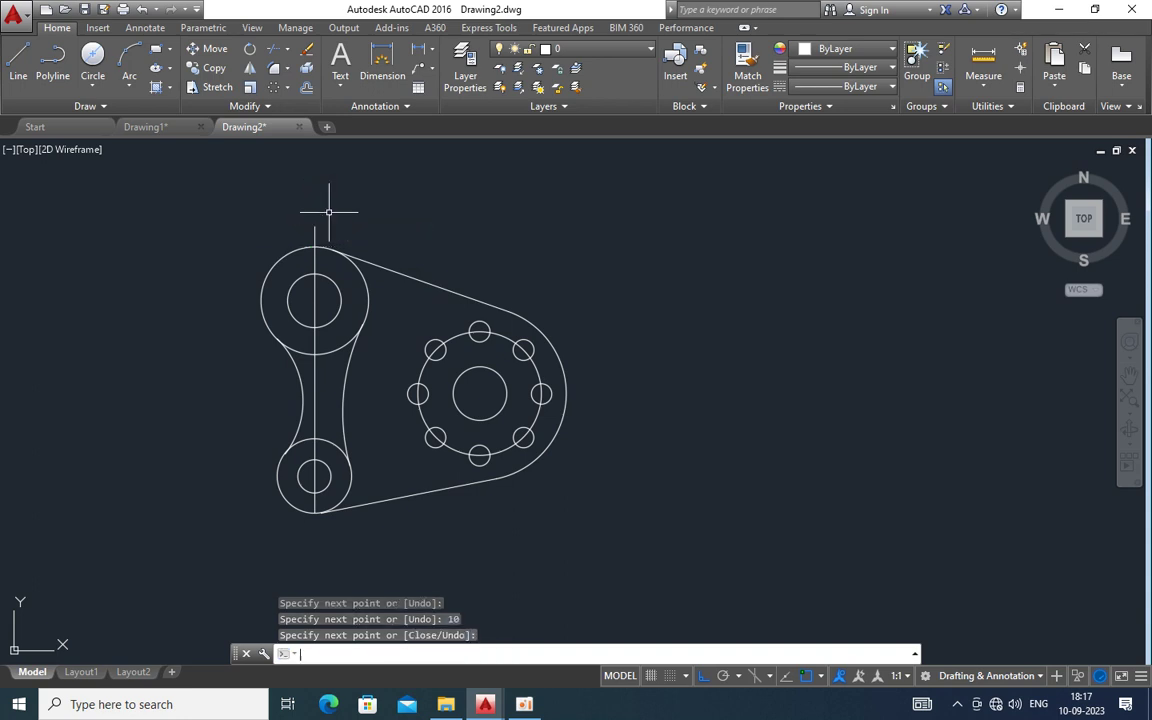
{"action": "left_click", "coordinate": [313, 514]}
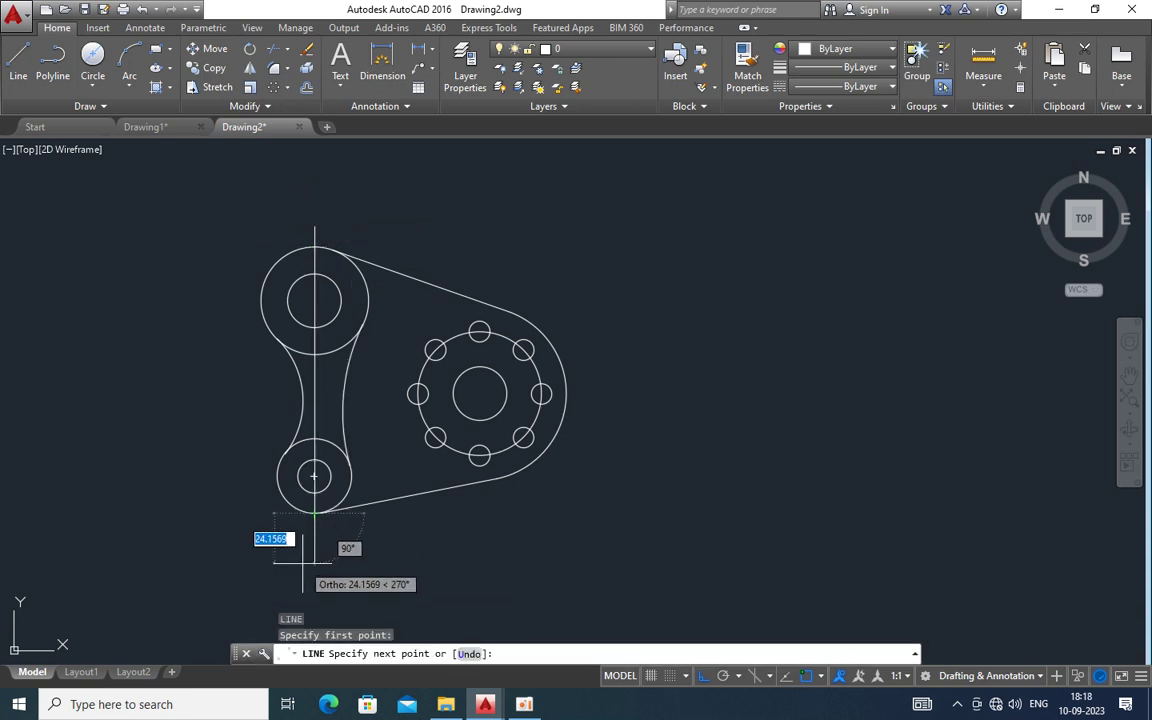
{"action": "type", "text": "10"}
{"action": "key", "text": "Return"}
{"action": "key", "text": "Return"}
Draw a horizontal centreline across the lower-left outer circle, continuing 10 units past its right side
{"action": "key", "text": "Return"}
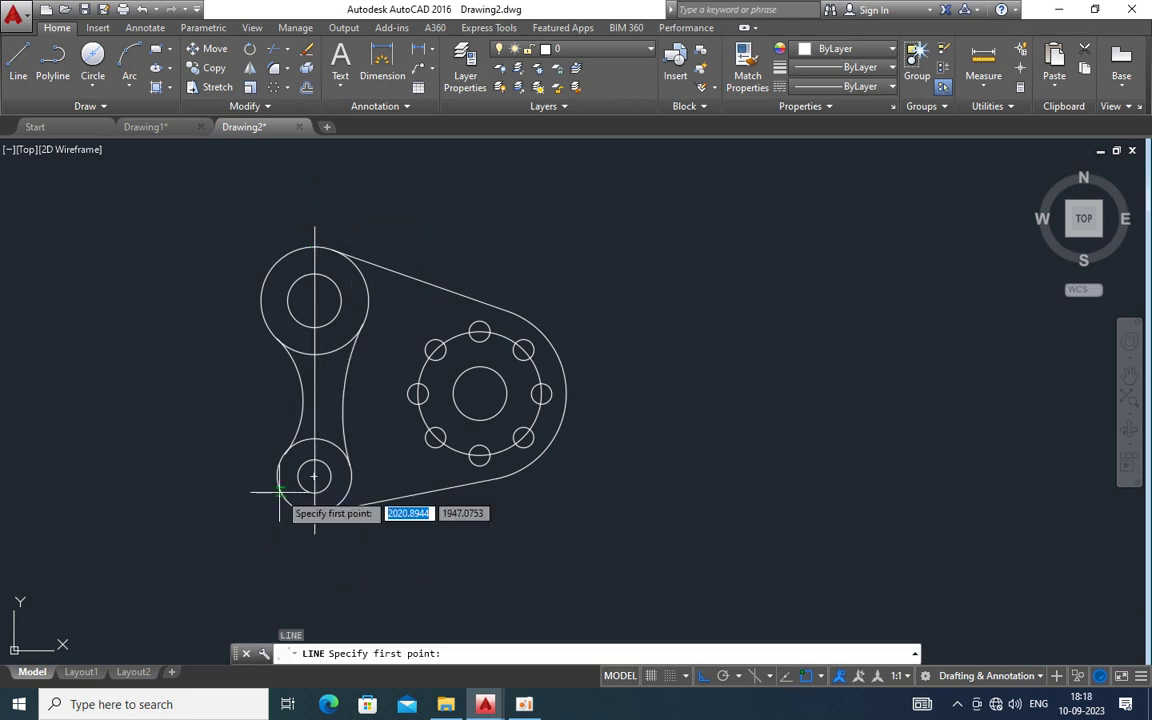
{"action": "left_click", "coordinate": [297, 476]}
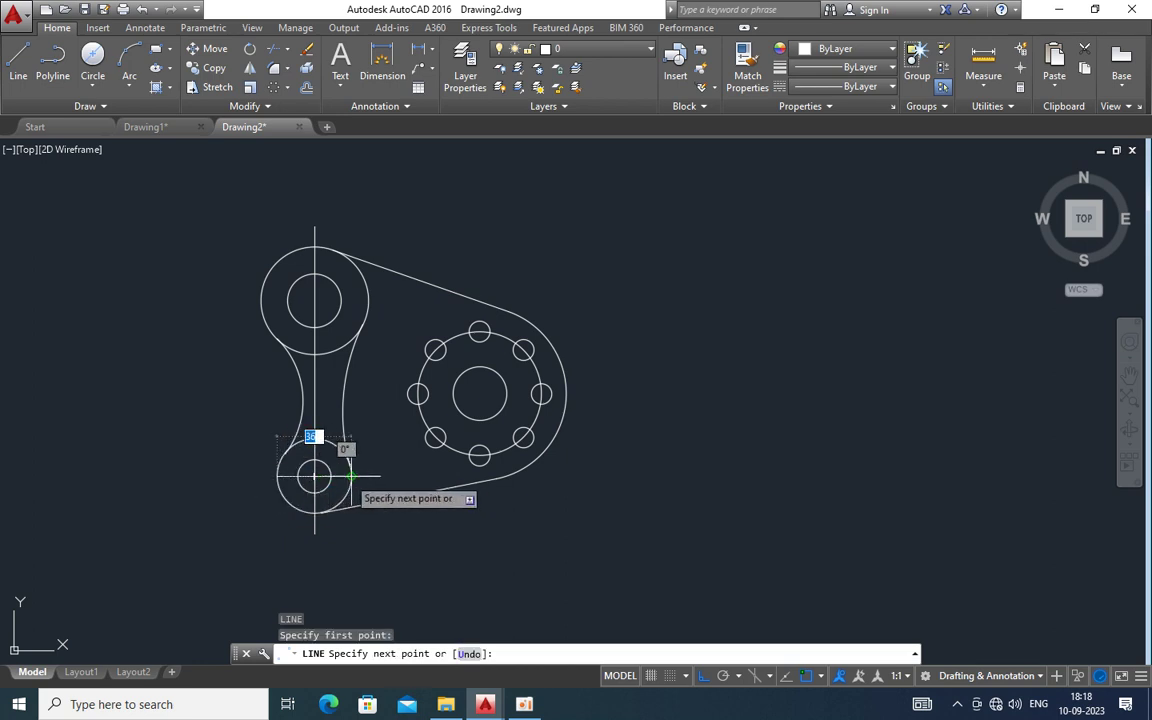
{"action": "left_click", "coordinate": [351, 476]}
{"action": "type", "text": "10"}
{"action": "key", "text": "Return"}
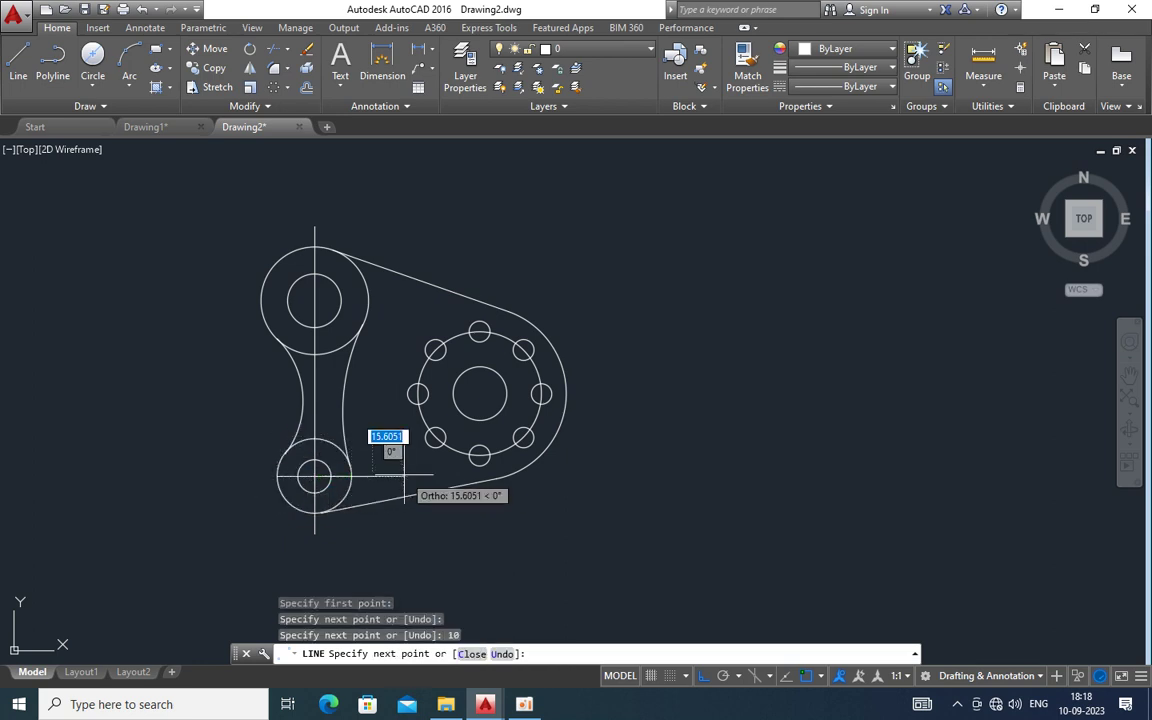
{"action": "key", "text": "Return"}
Add a 10-unit horizontal centreline segment outward from the left side of the lower-left outer circle
{"action": "key", "text": "Return"}
{"action": "left_click", "coordinate": [276, 476]}
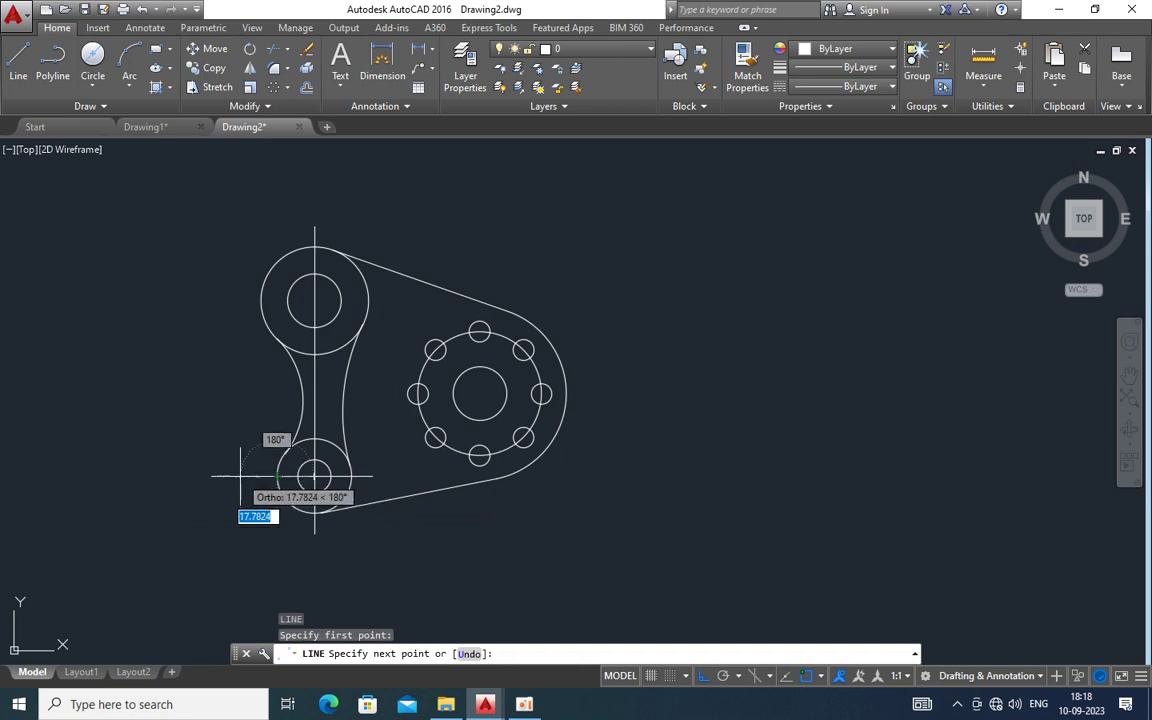
{"action": "type", "text": "10"}
{"action": "key", "text": "Return"}
{"action": "key", "text": "Return"}
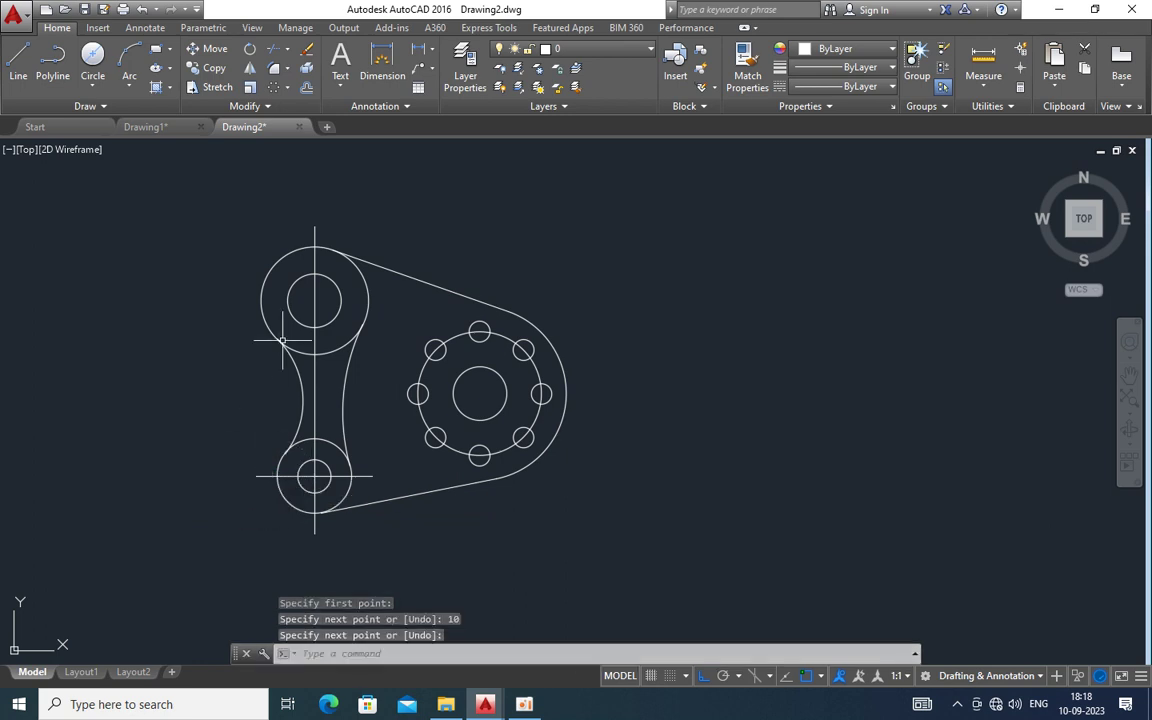
Draw a horizontal centreline across the upper-left outer circle, continuing 10 units past its right side
{"action": "key", "text": "Return"}
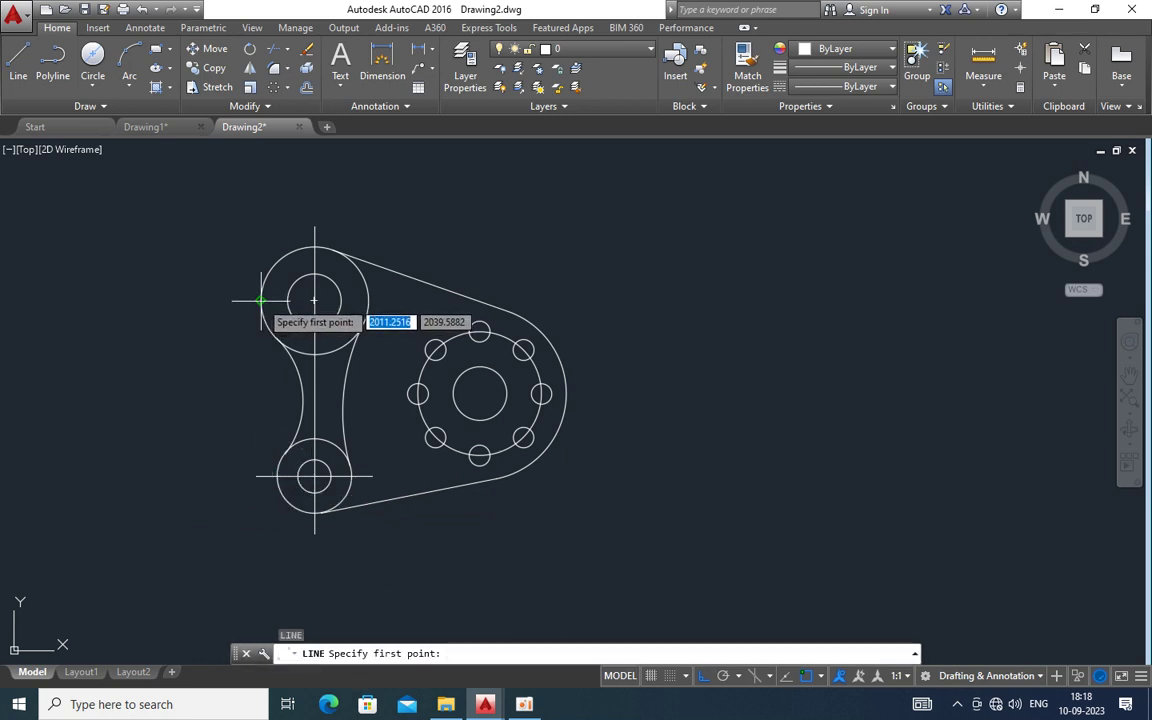
{"action": "left_click", "coordinate": [264, 300]}
{"action": "left_click", "coordinate": [368, 300]}
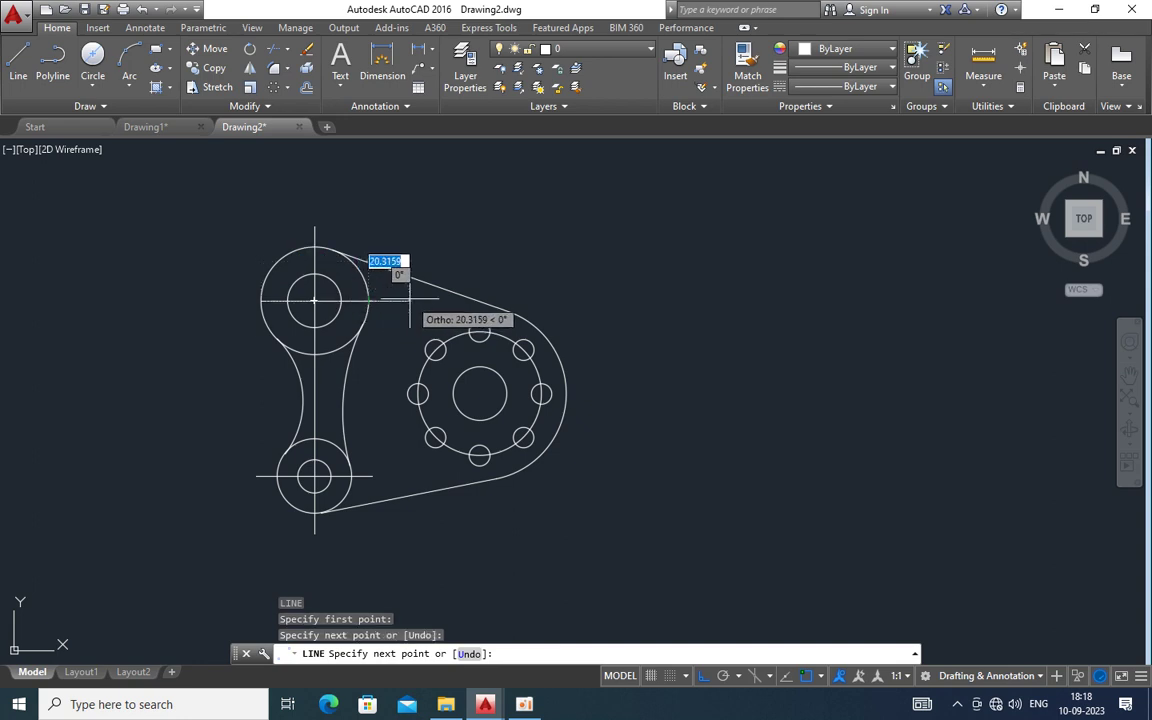
{"action": "type", "text": "10"}
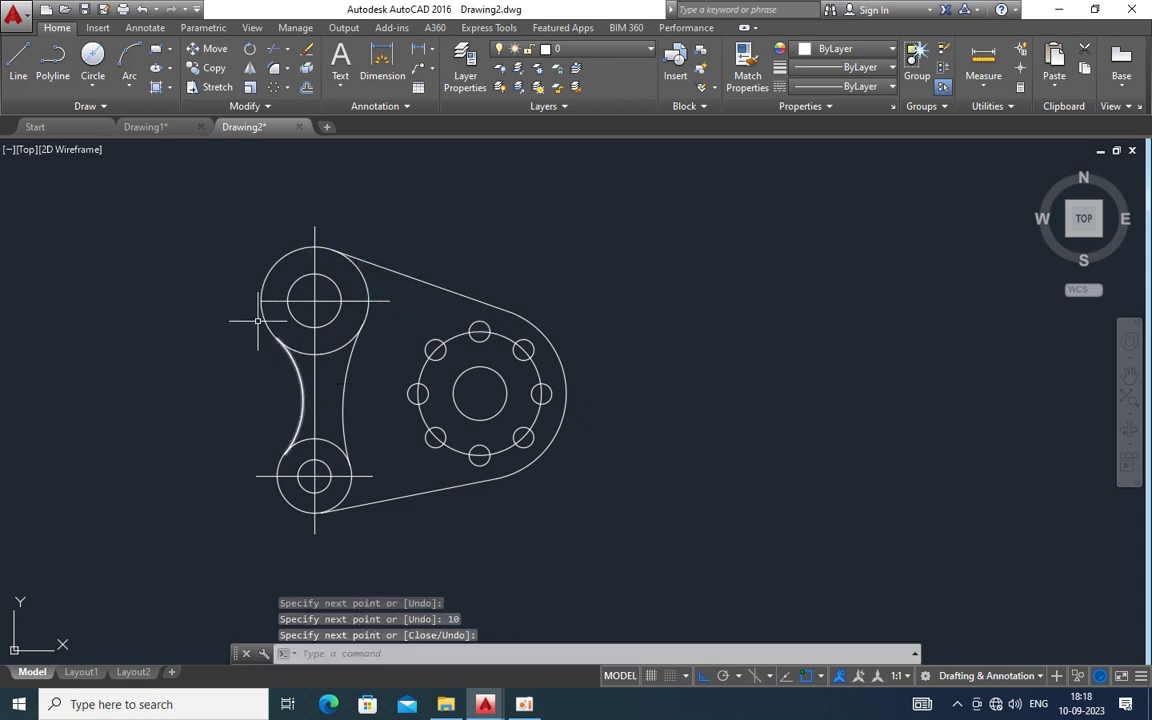
Add a 10-unit horizontal centreline segment outward from the left side of the upper-left outer circle
{"action": "key", "text": "Return"}
{"action": "left_click", "coordinate": [260, 300]}
{"action": "type", "text": "10"}
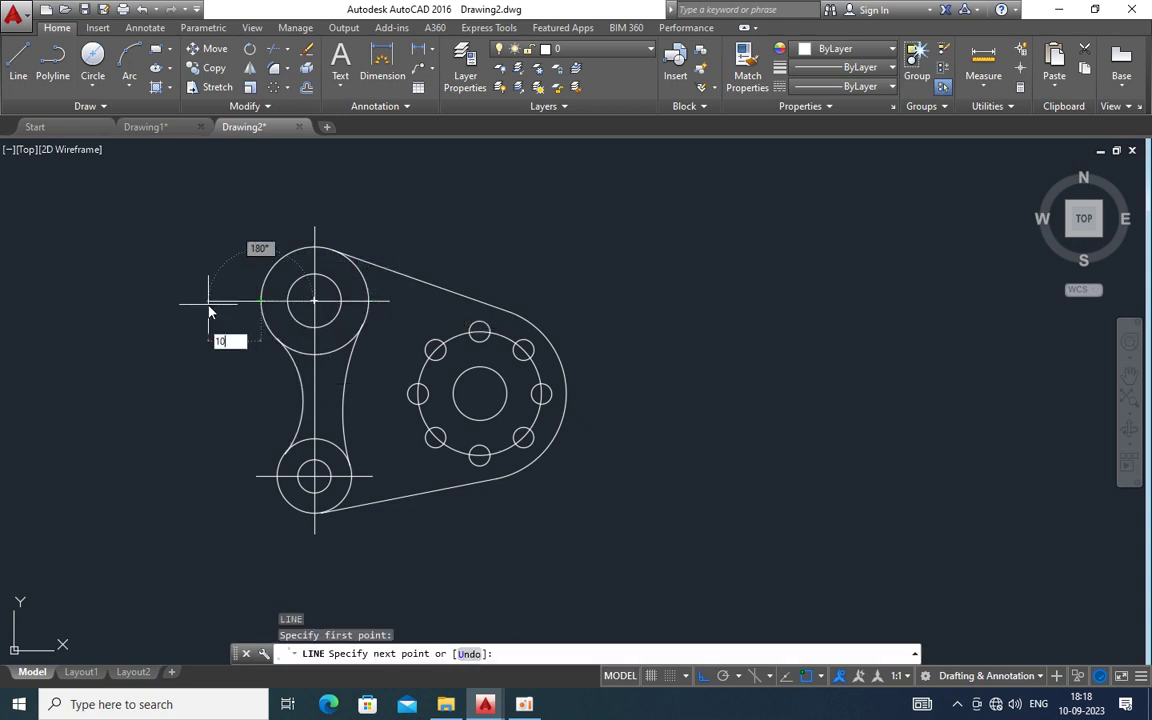
{"action": "key", "text": "Return"}
{"action": "key", "text": "Return"}
Draw a vertical centreline from the bottom to the top of the right-hand bolt circle, continuing 10 units above it
{"action": "key", "text": "Return"}
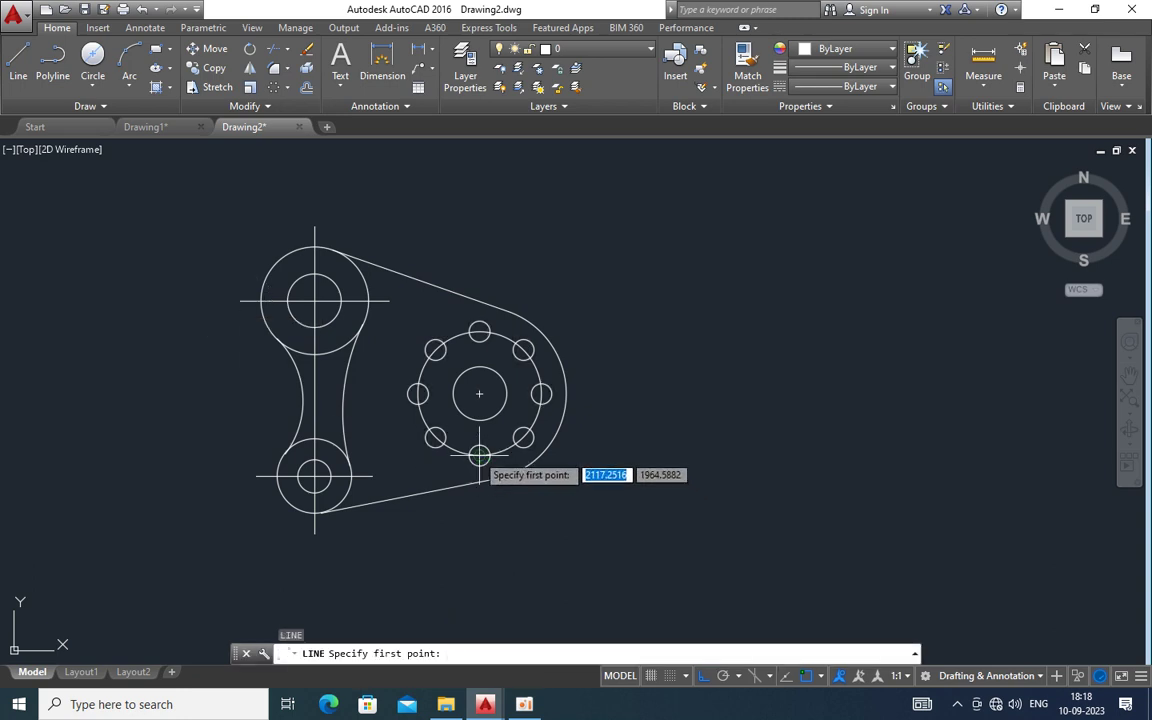
{"action": "left_click", "coordinate": [479, 456]}
{"action": "left_click", "coordinate": [479, 330]}
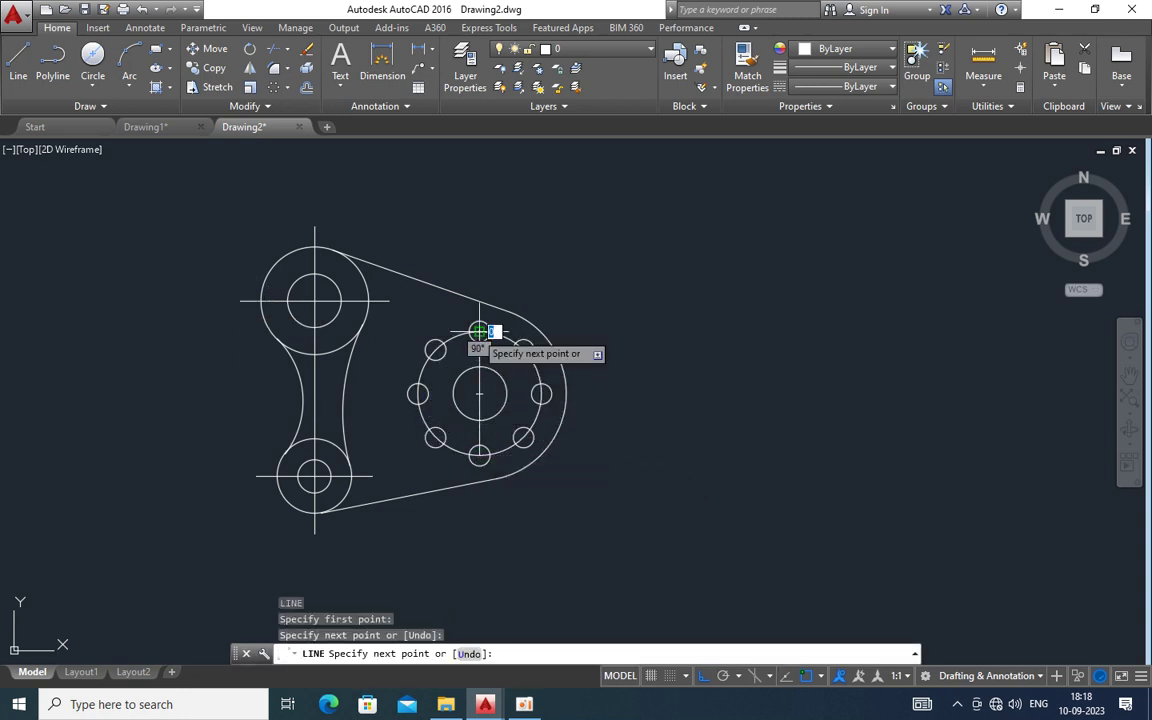
{"action": "type", "text": "10"}
{"action": "key", "text": "Return"}
{"action": "key", "text": "Return"}
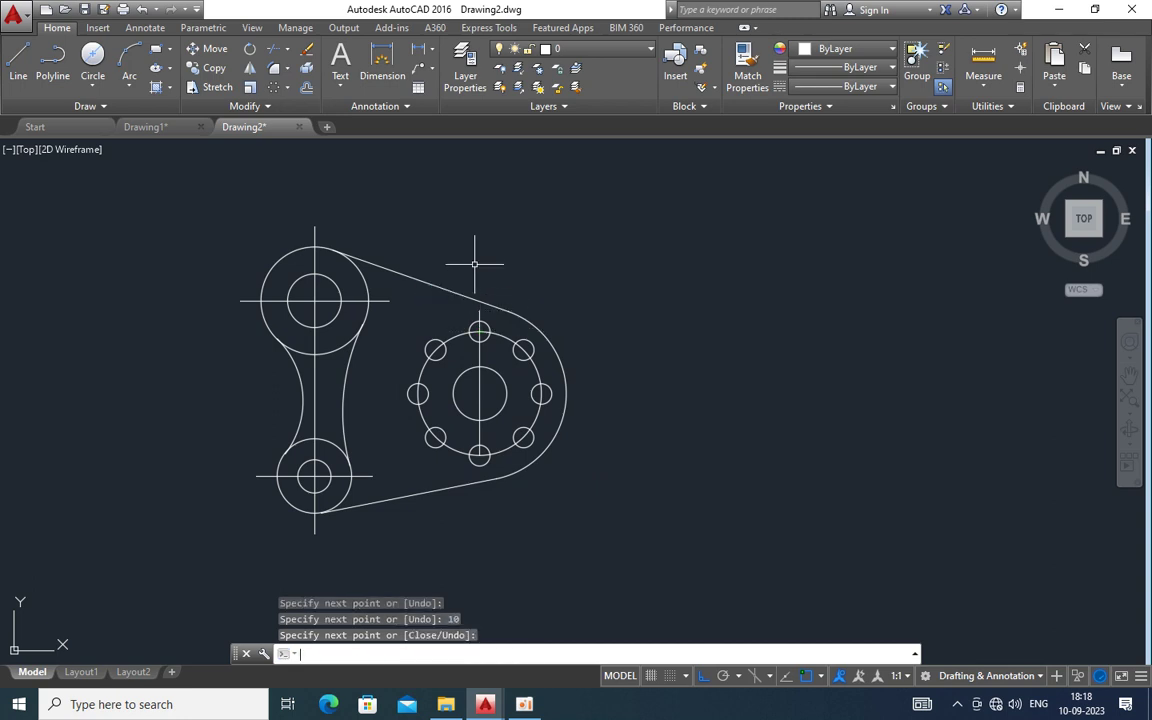
Add a 10-unit vertical centreline segment downward from the bottom of the right-hand bolt circle
{"action": "key", "text": "Return"}
{"action": "left_click", "coordinate": [479, 456]}
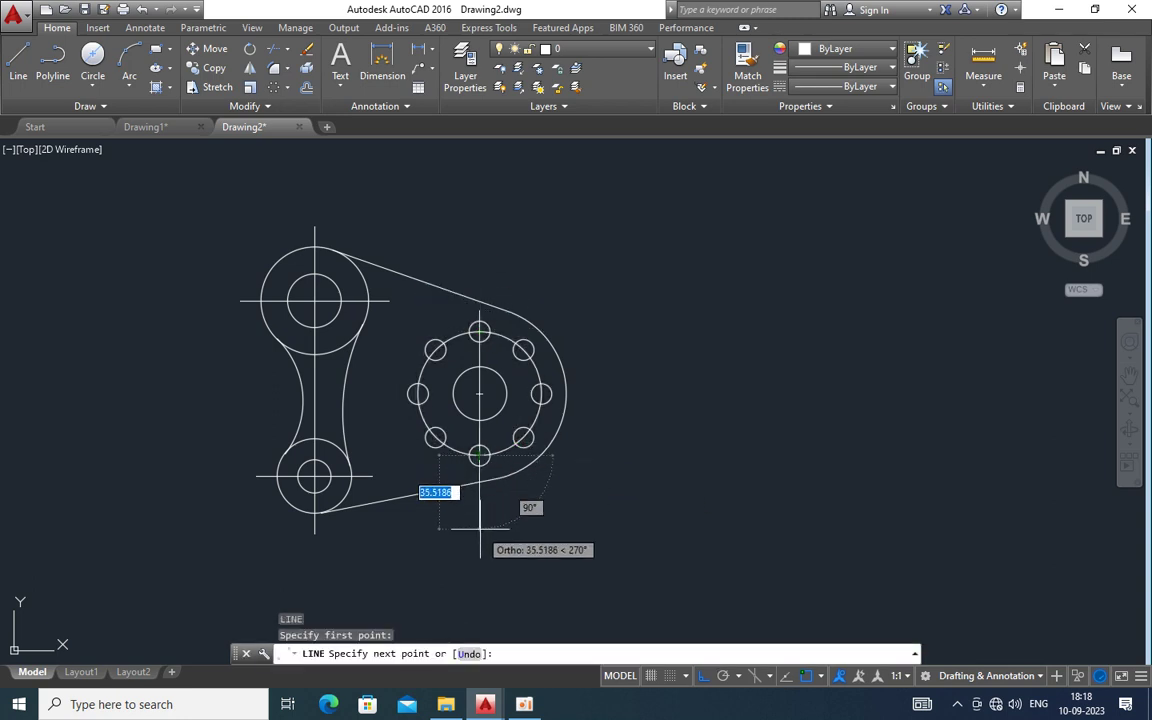
{"action": "type", "text": "10"}
{"action": "key", "text": "Return"}
{"action": "key", "text": "Return"}
Draw a horizontal centreline from the left to the right side of the bolt circle, continuing 10 units past its right side
{"action": "key", "text": "Return"}
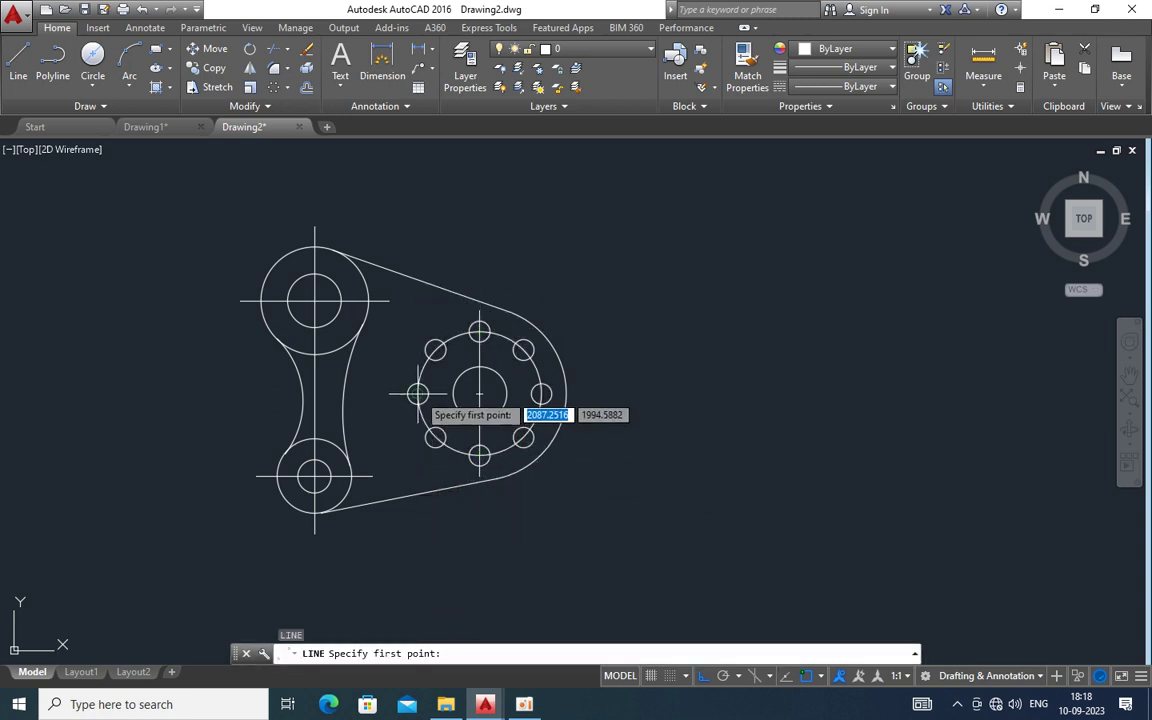
{"action": "left_click", "coordinate": [418, 393]}
{"action": "left_click", "coordinate": [540, 388]}
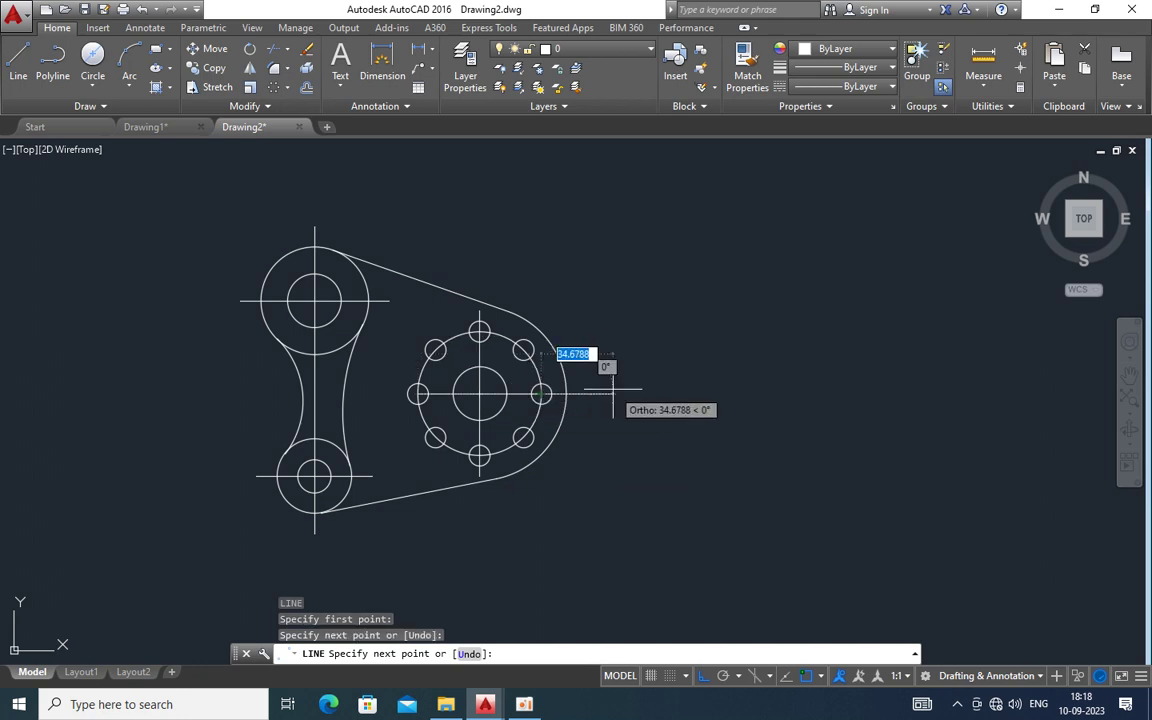
{"action": "type", "text": "1"}
{"action": "key", "text": "Return"}
{"action": "key", "text": "Return"}
Add a 10-unit horizontal centreline segment outward from the left side of the right-hand bolt circle
{"action": "key", "text": "Return"}
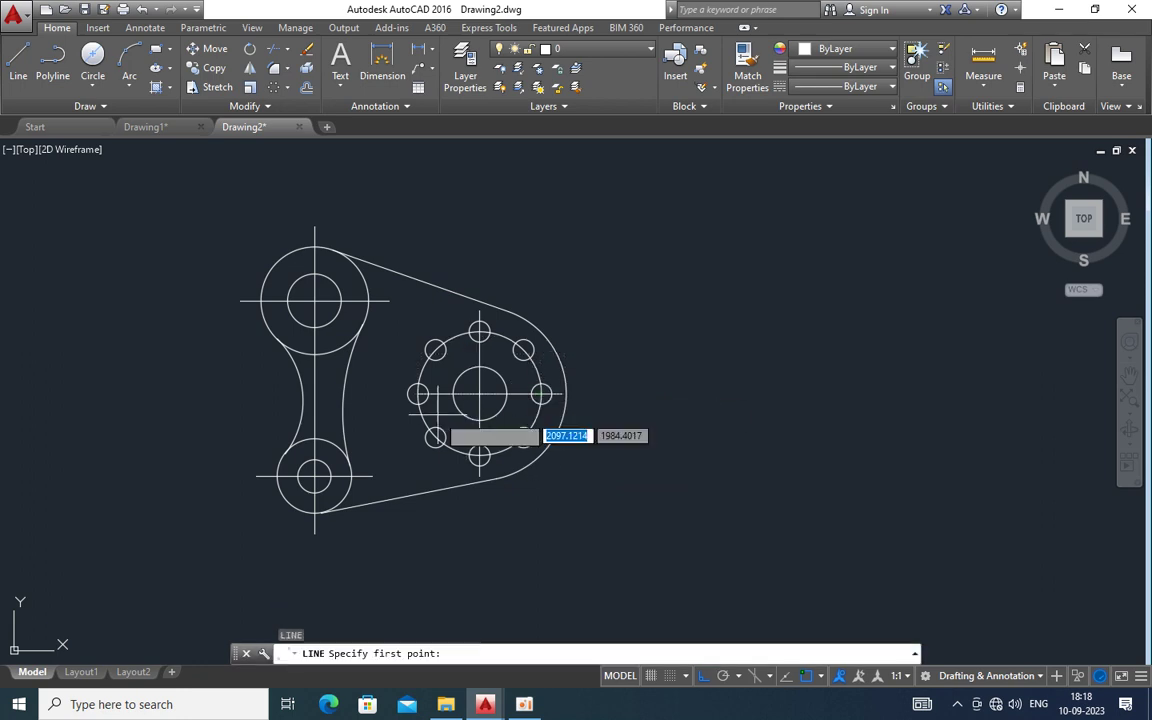
{"action": "left_click", "coordinate": [418, 393]}
{"action": "type", "text": "1"}
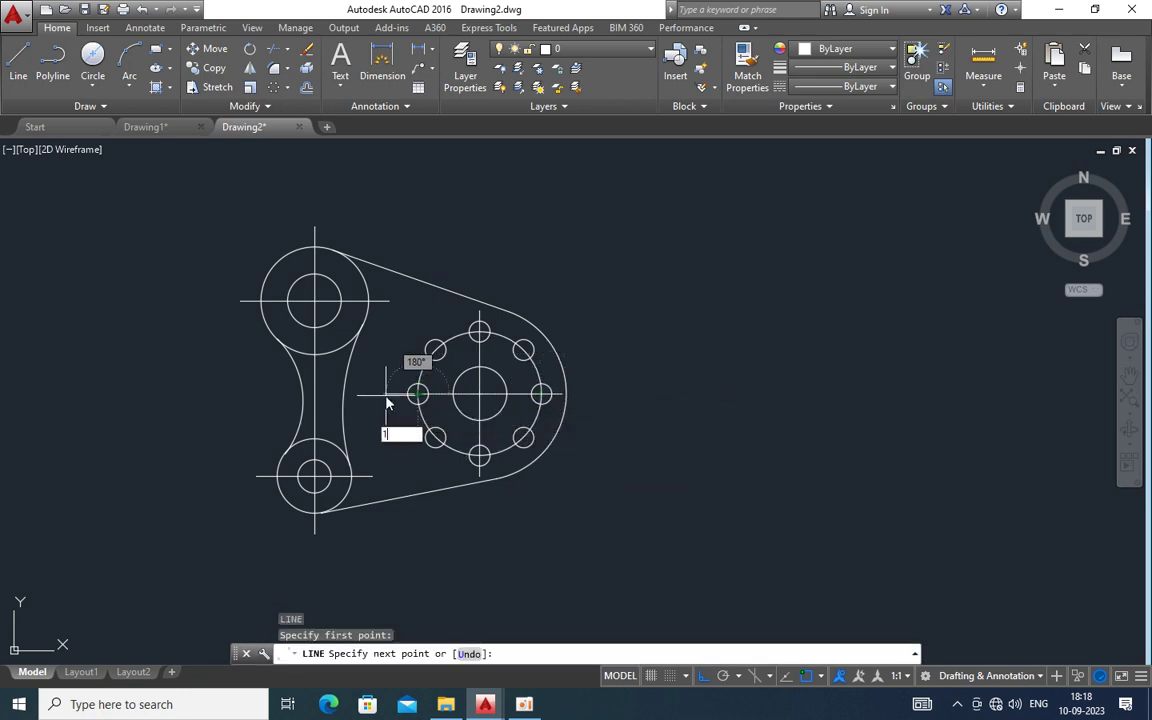
{"action": "type", "text": "0"}
{"action": "key", "text": "Return"}
{"action": "key", "text": "Return"}
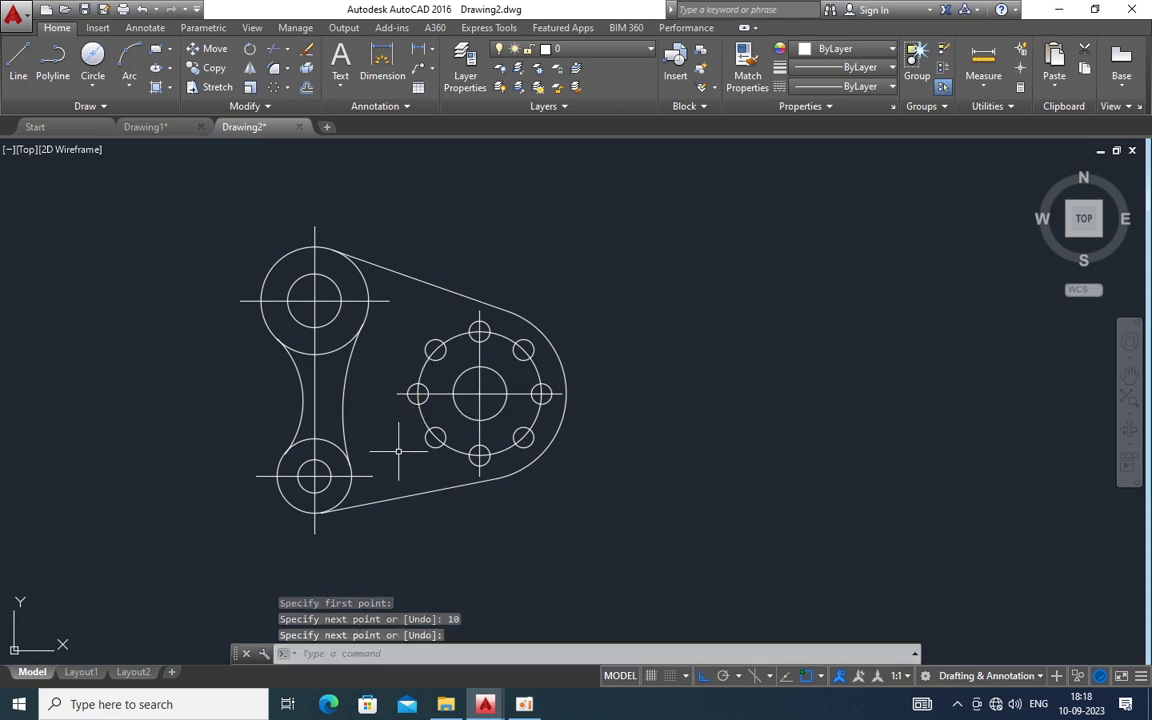
Join the three collinear segments of the long vertical centreline through the two left circles into one line
{"action": "left_click", "coordinate": [314, 283]}
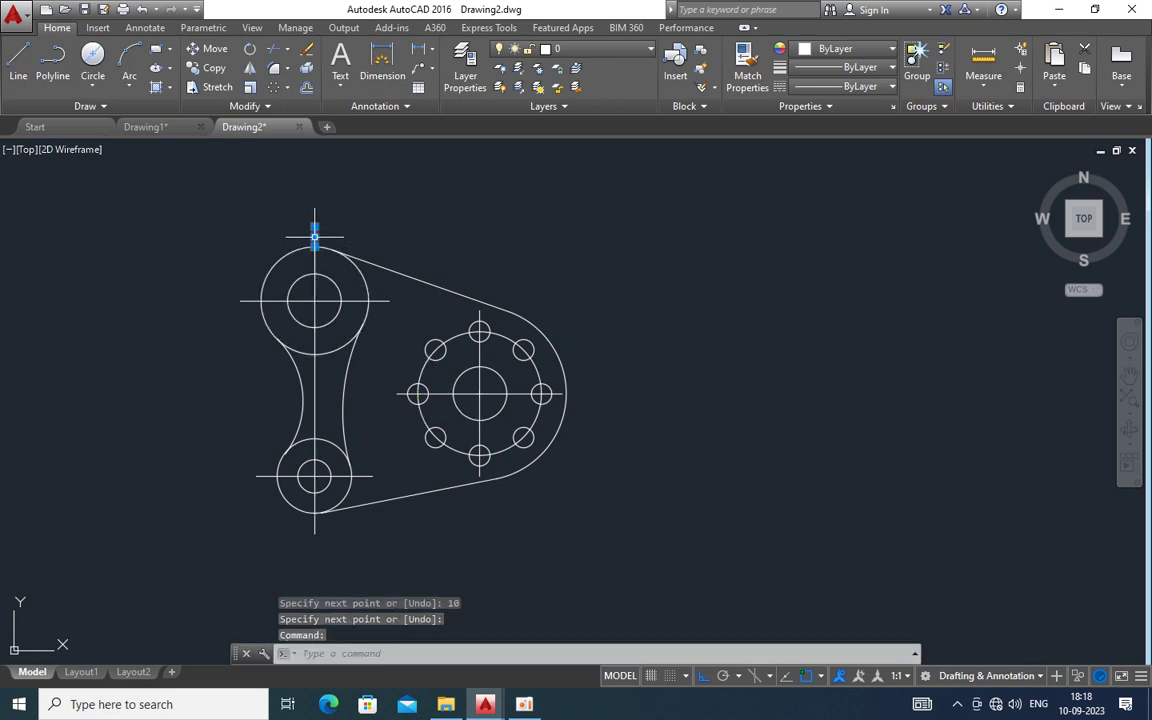
{"action": "left_click", "coordinate": [313, 289]}
{"action": "left_click", "coordinate": [314, 529]}
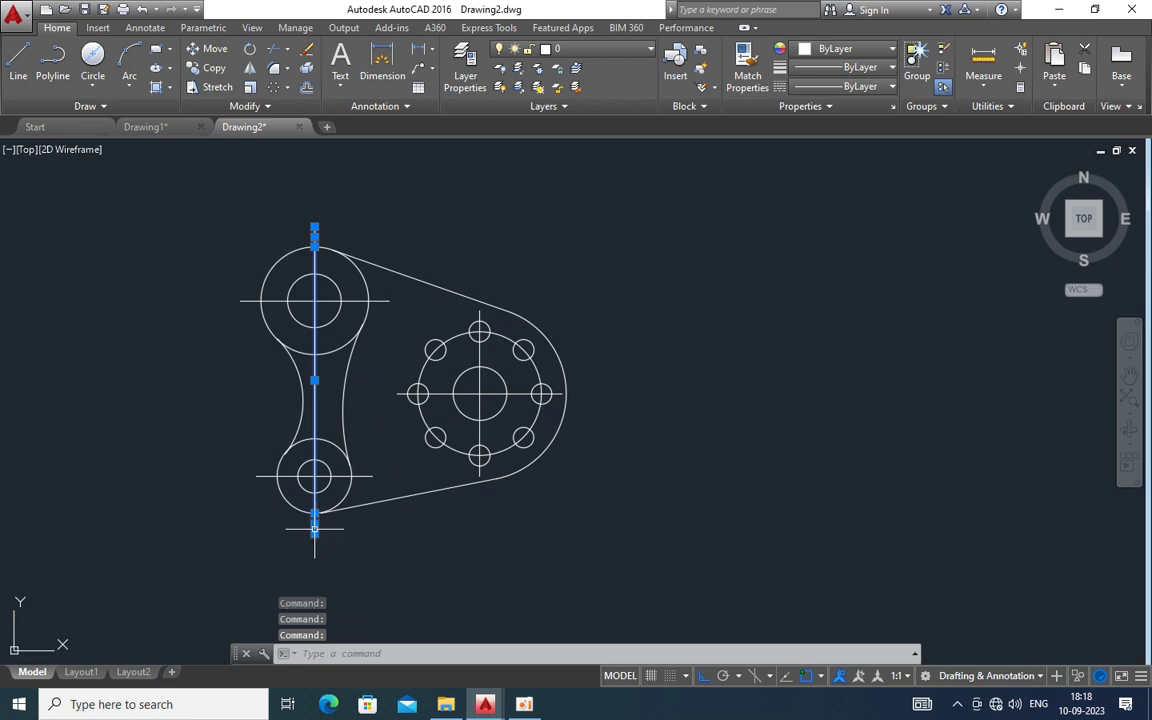
{"action": "key", "text": "Return"}
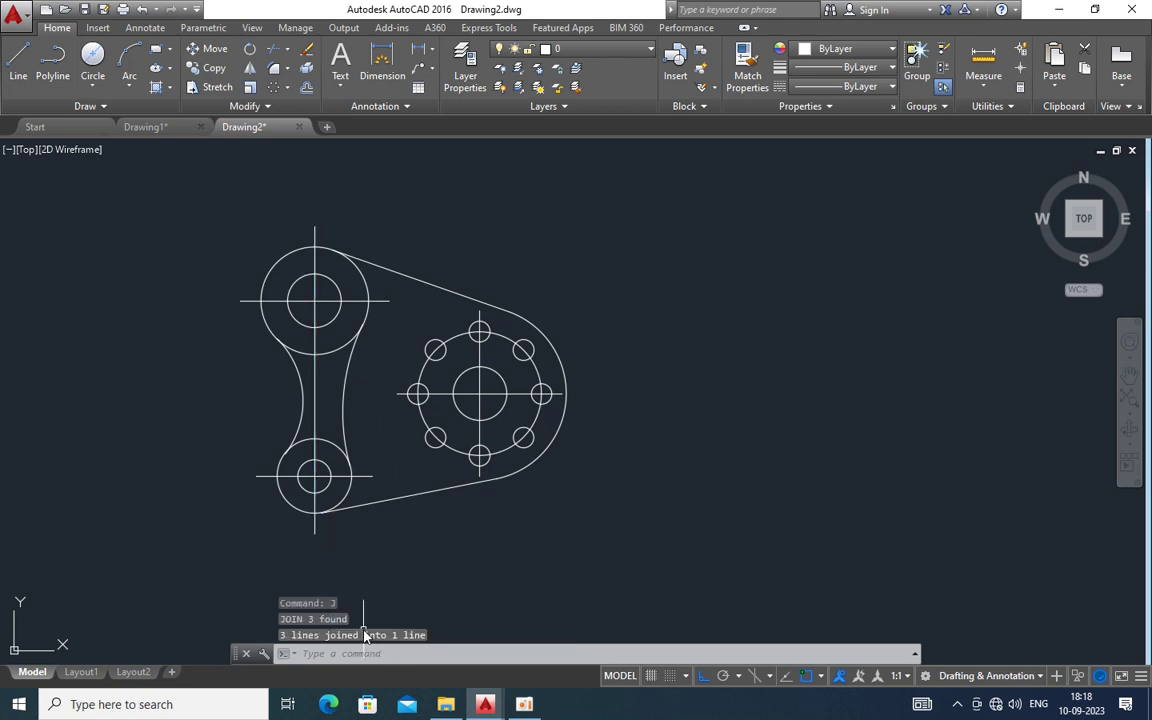
Join the three segments of the upper-left circle's horizontal centreline into a single line
{"action": "left_click", "coordinate": [381, 300]}
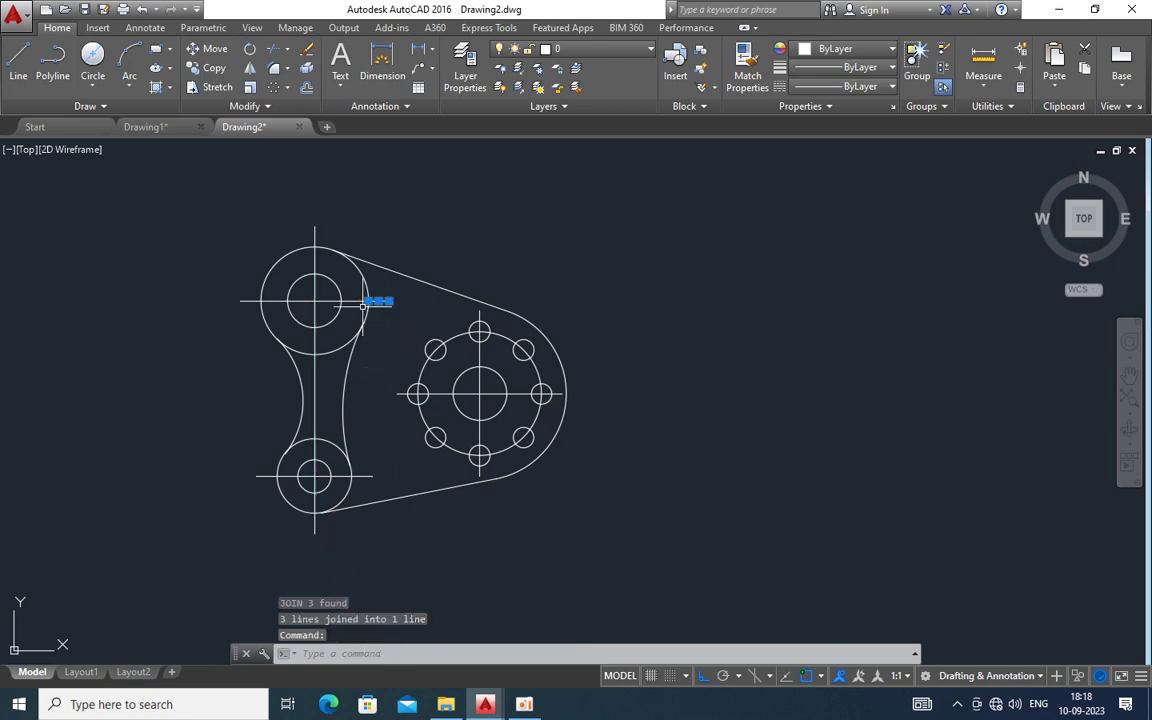
{"action": "left_click", "coordinate": [328, 300]}
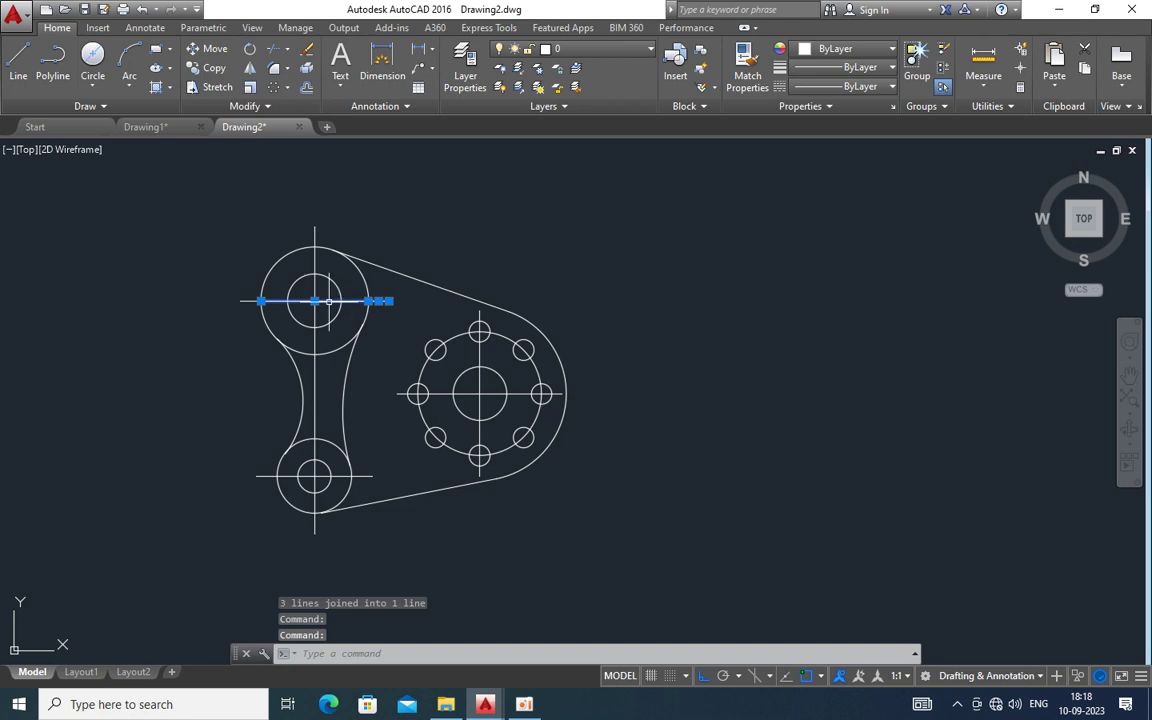
{"action": "left_click", "coordinate": [240, 300]}
{"action": "key", "text": "Return"}
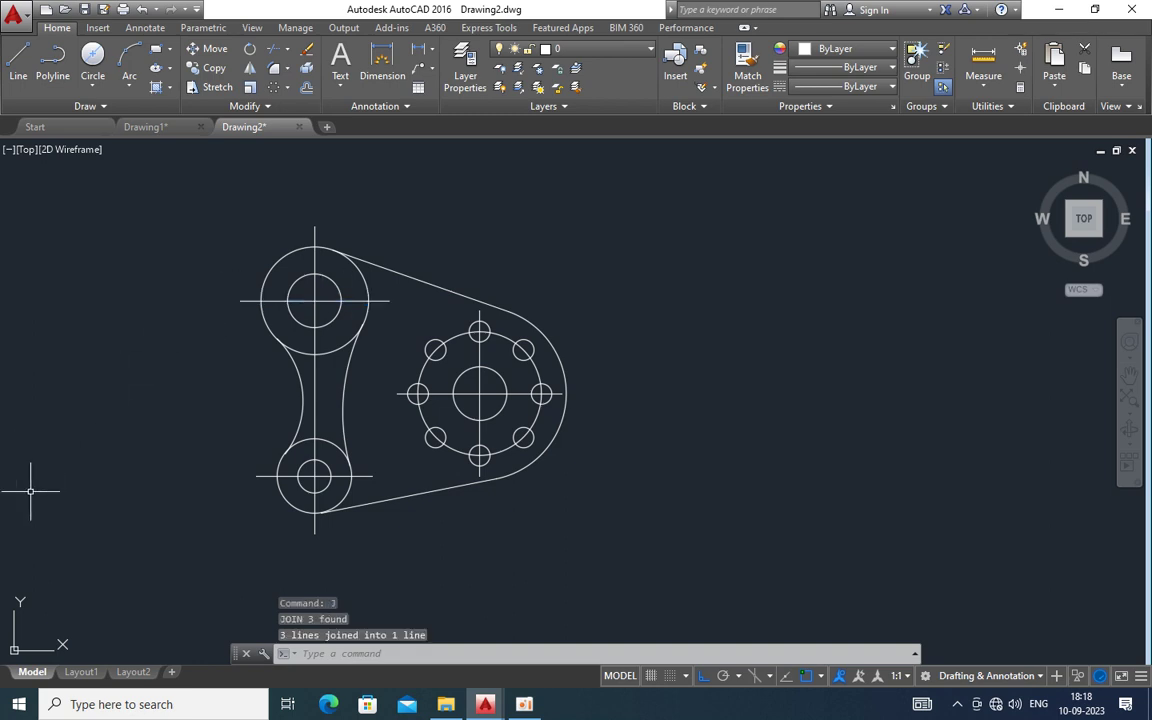
Join the three segments of the lower-left circle's horizontal centreline into a single line
{"action": "left_click", "coordinate": [277, 476]}
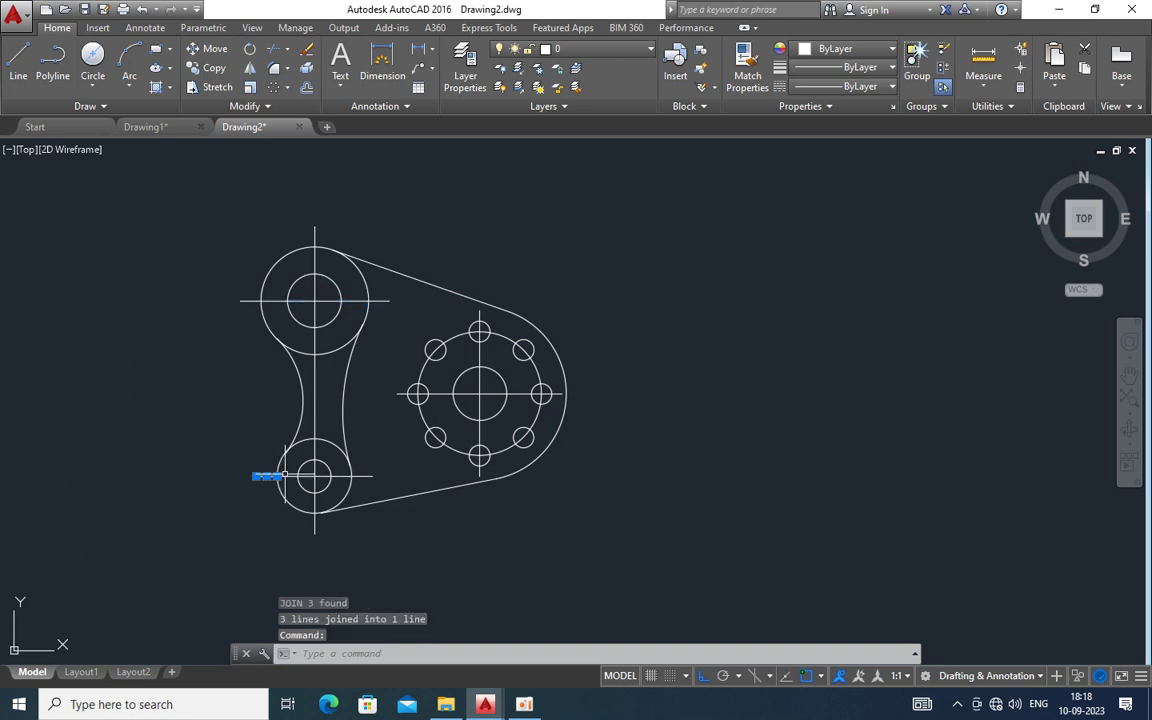
{"action": "left_click", "coordinate": [308, 475]}
{"action": "left_click", "coordinate": [371, 476]}
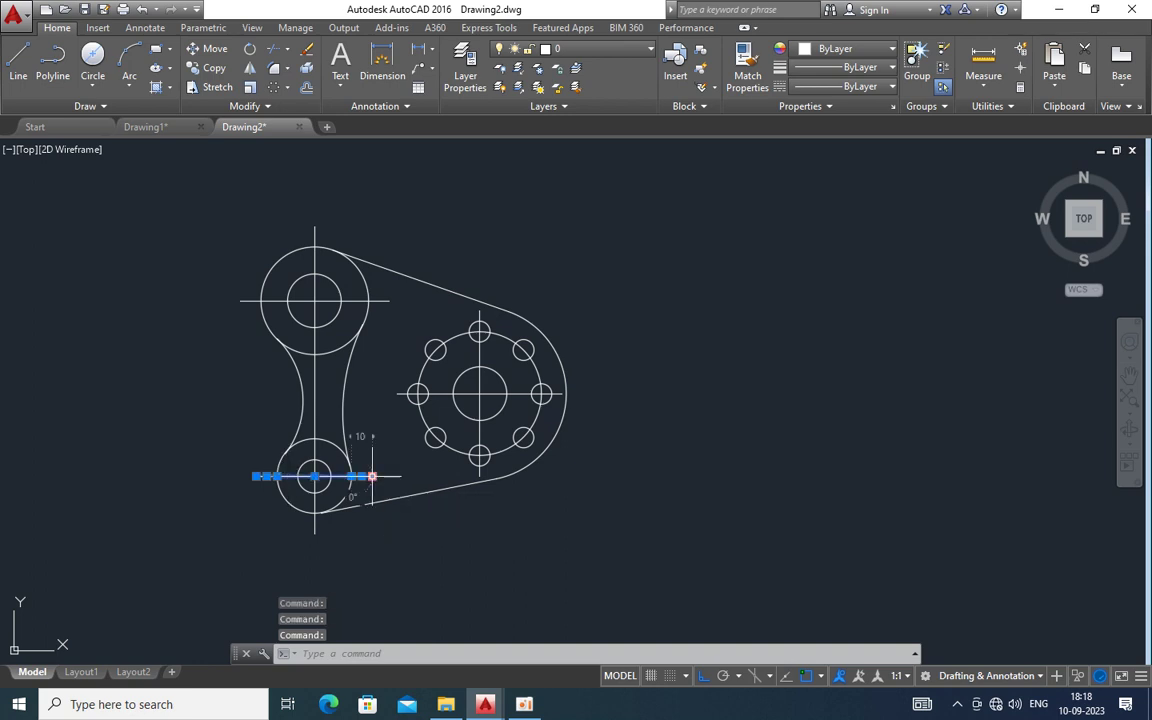
{"action": "type", "text": "J"}
{"action": "key", "text": "Return"}
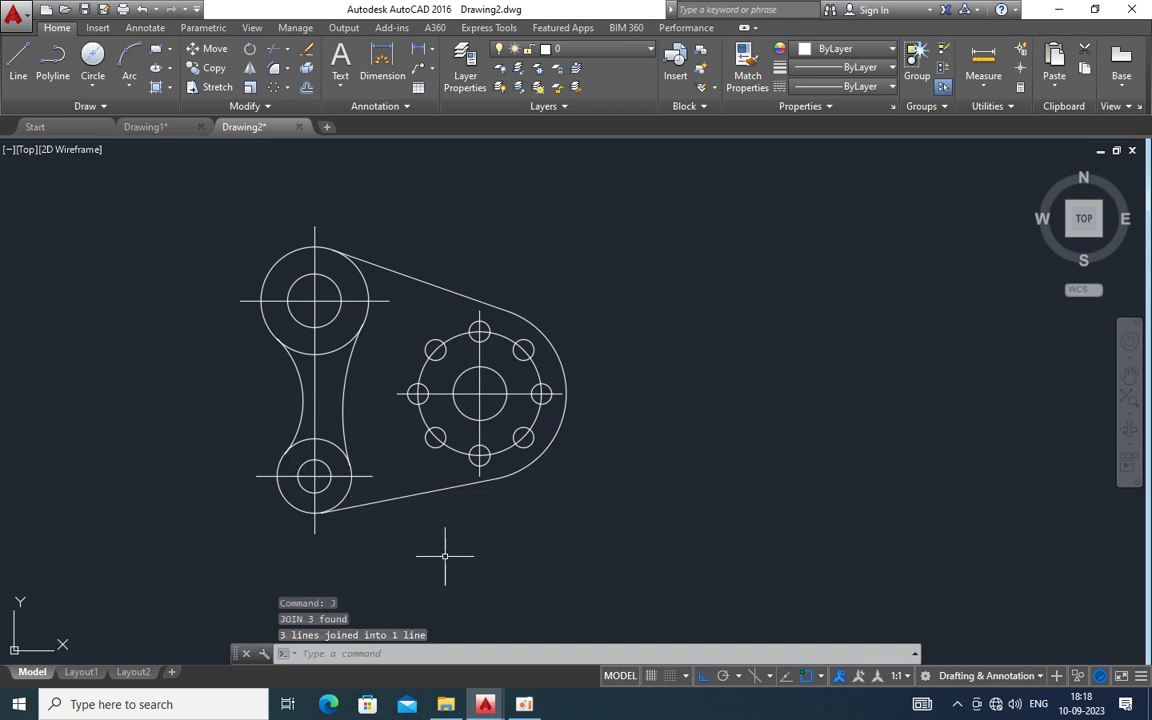
Join the bolt circle's vertical centreline and its upper and lower extensions into one line
{"action": "left_click", "coordinate": [479, 473]}
{"action": "left_click", "coordinate": [479, 345]}
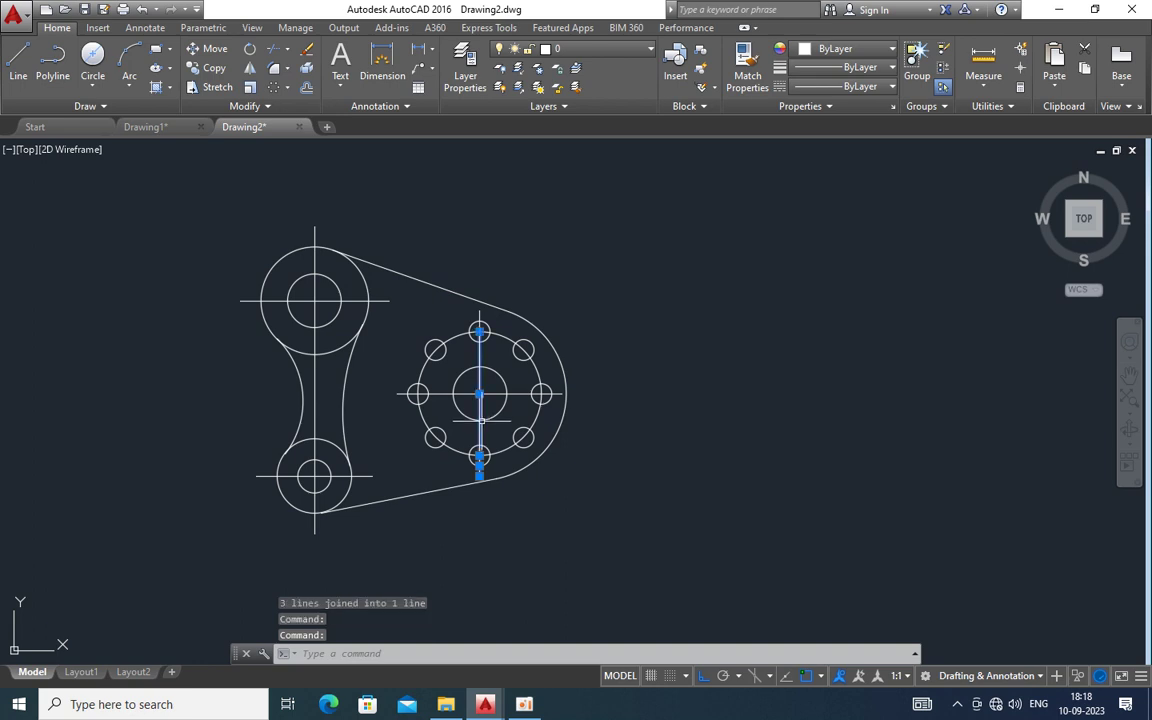
{"action": "left_click", "coordinate": [479, 310]}
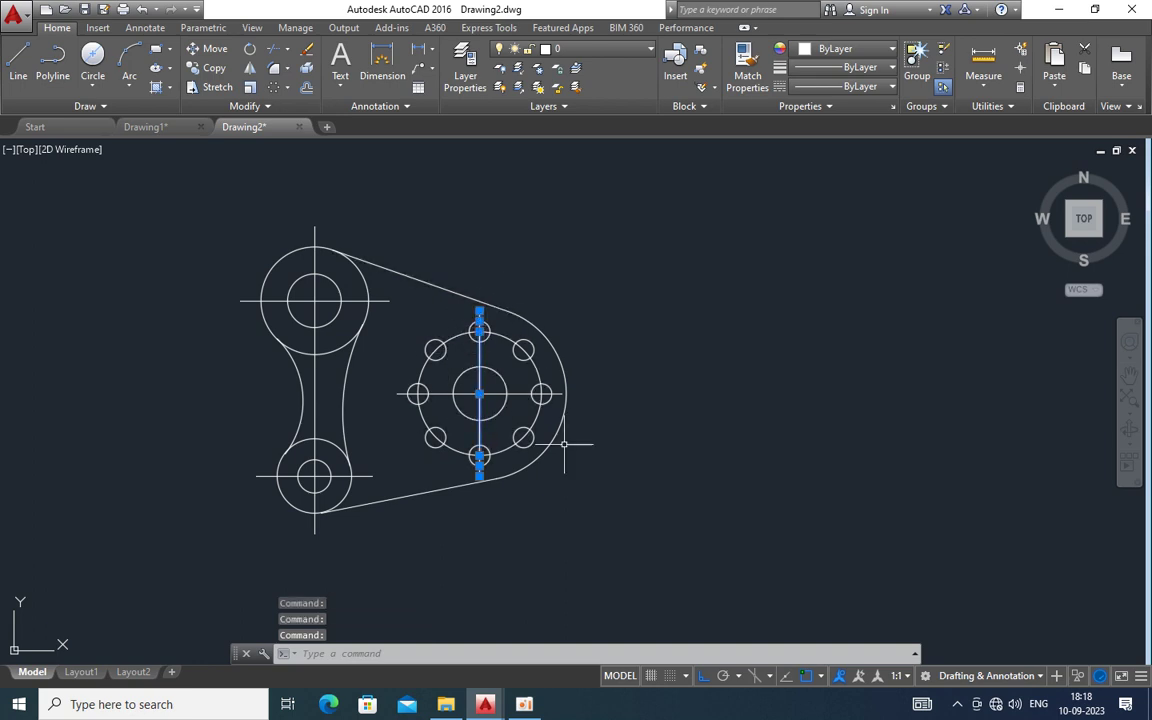
{"action": "type", "text": "J"}
{"action": "key", "text": "Return"}
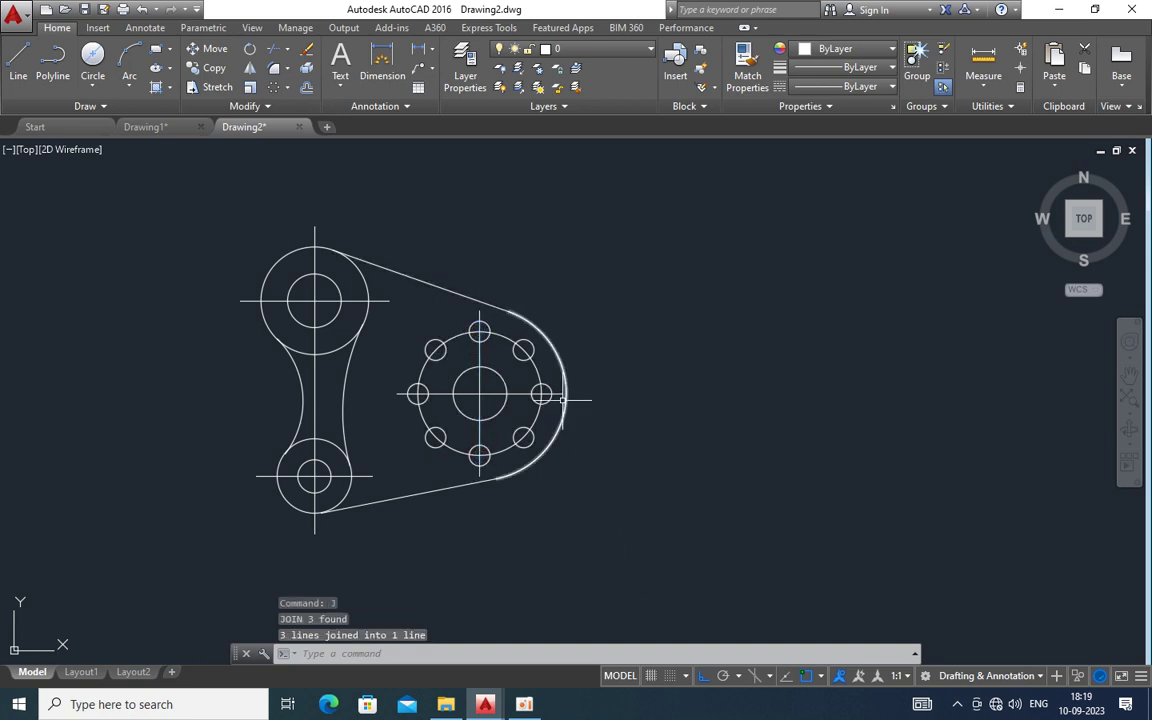
Join the bolt circle's horizontal centreline and its two side extensions into one line
{"action": "left_click", "coordinate": [558, 393]}
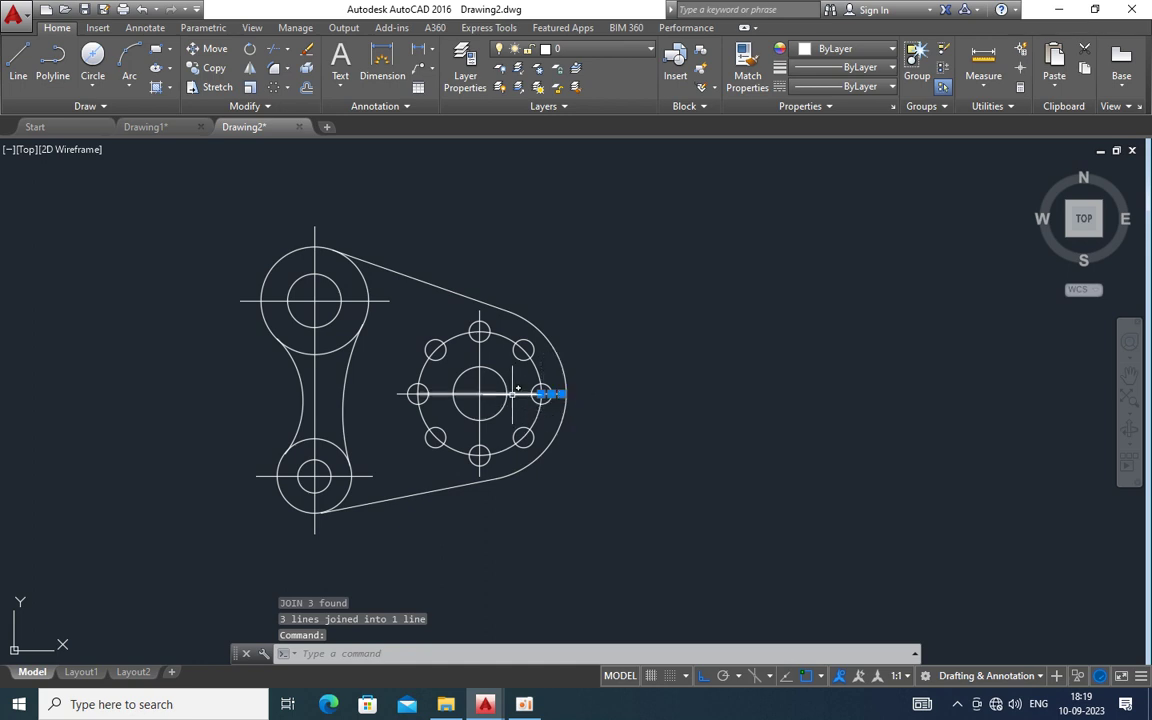
{"action": "left_click", "coordinate": [513, 393]}
{"action": "left_click", "coordinate": [404, 393]}
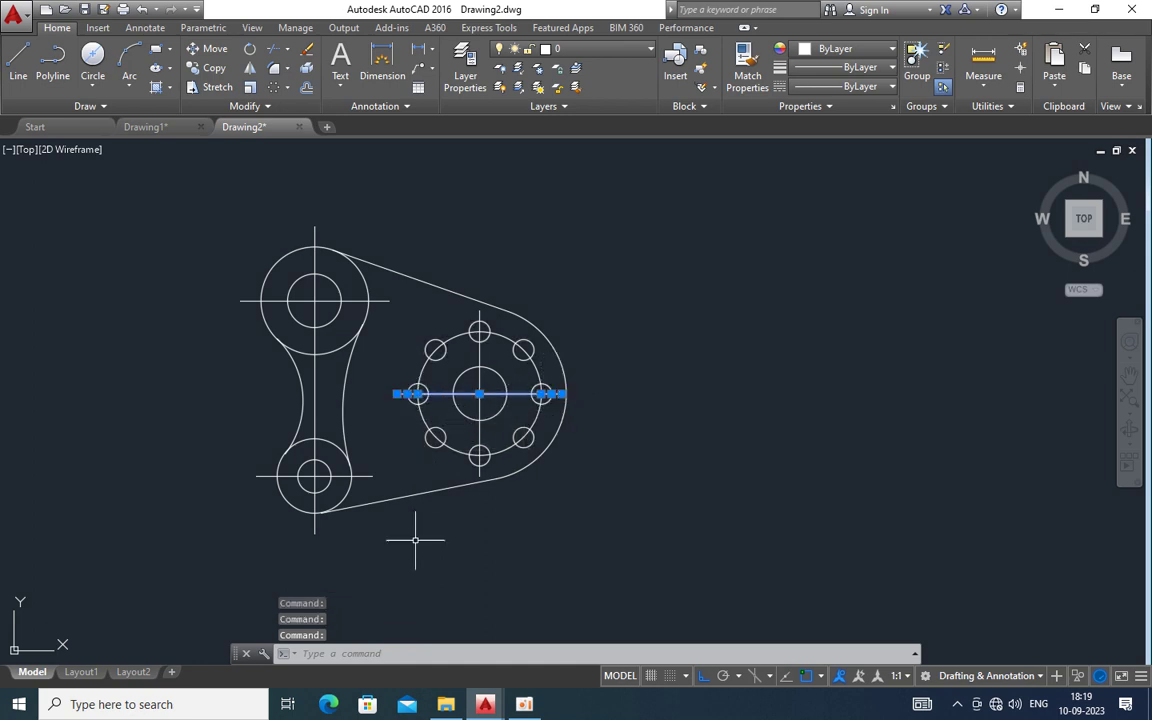
{"action": "type", "text": "J"}
{"action": "key", "text": "Return"}
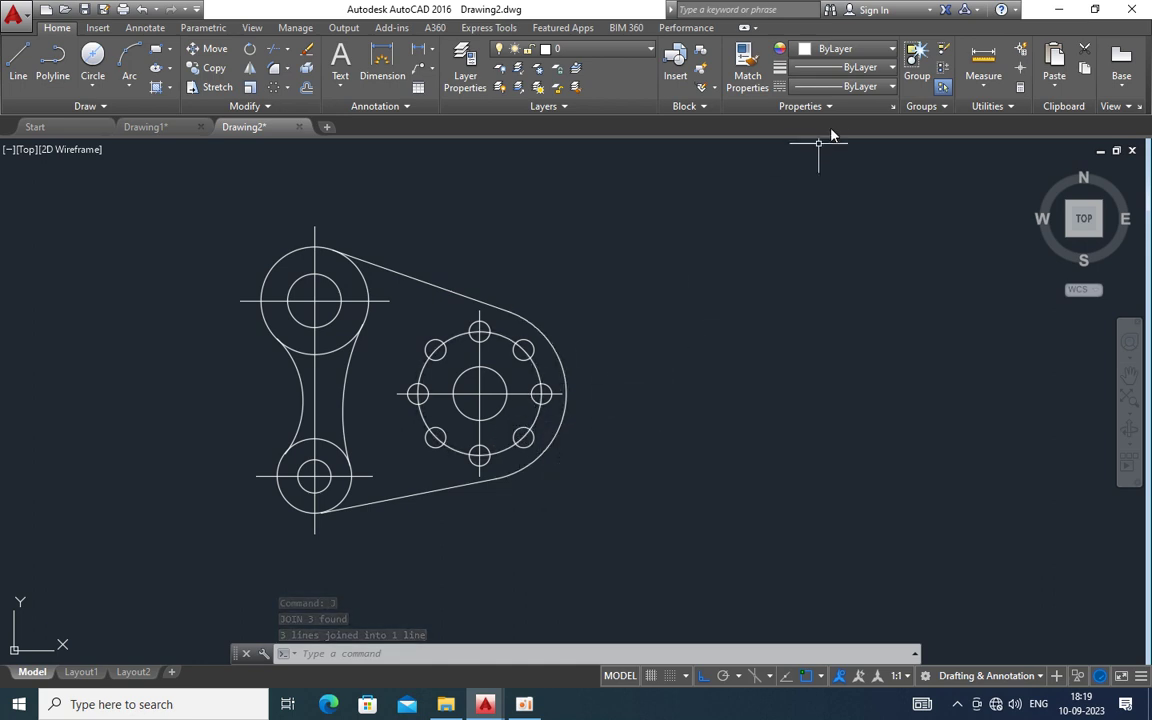
Load the ACAD_ISO02W100 ISO dash linetype into the drawing
{"action": "left_click", "coordinate": [852, 88]}
{"action": "left_click", "coordinate": [836, 170]}
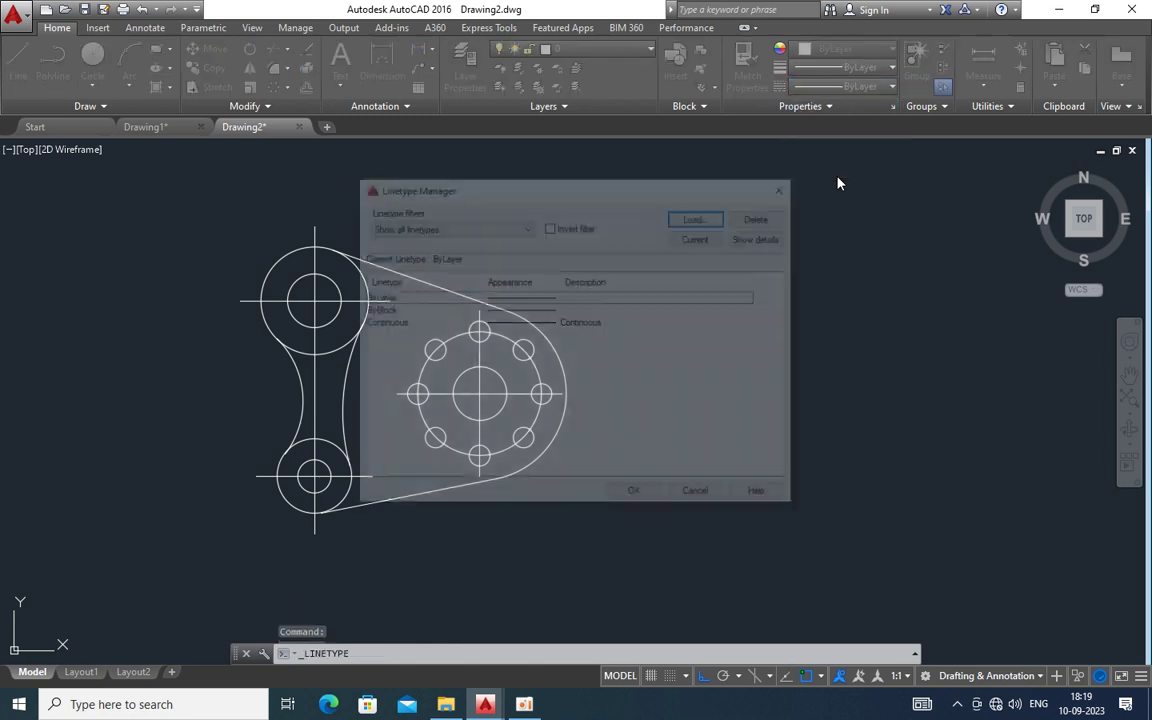
{"action": "left_click", "coordinate": [698, 216]}
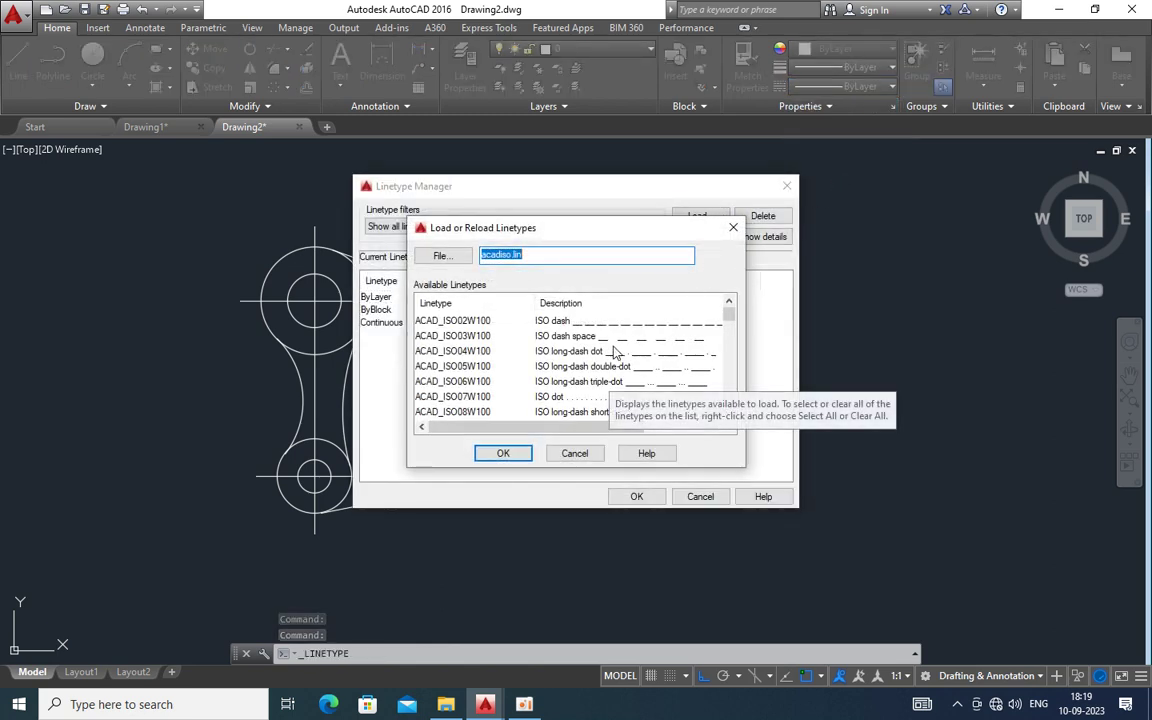
{"action": "left_click", "coordinate": [579, 324]}
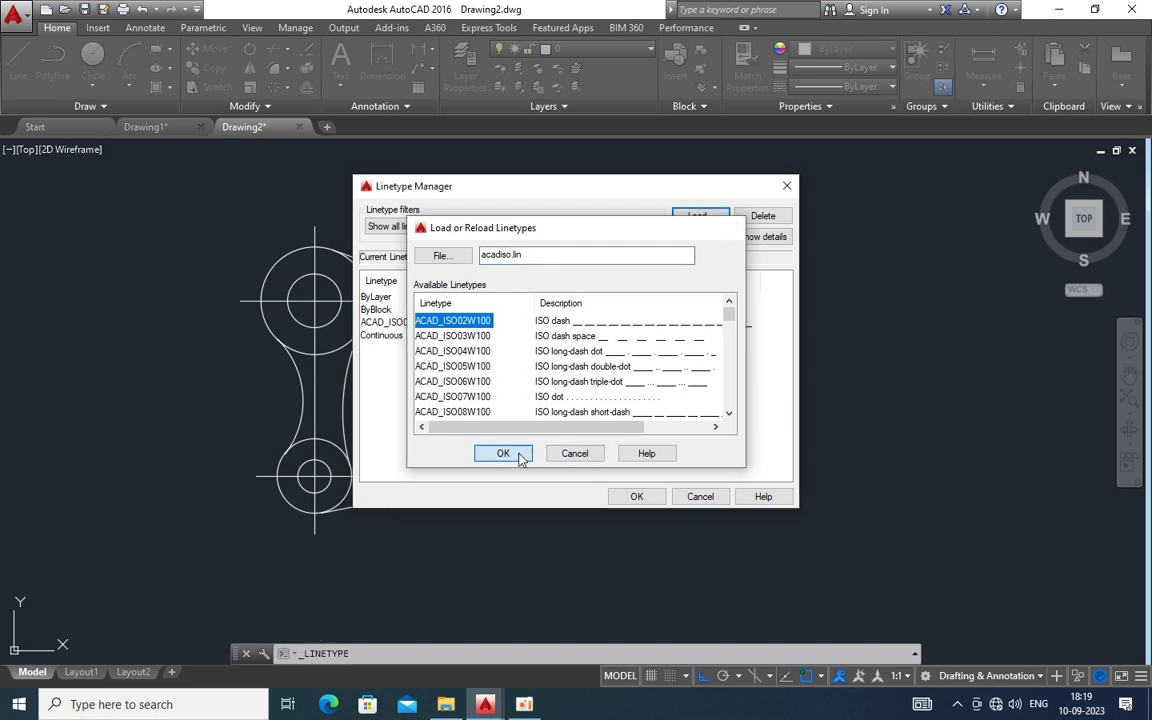
{"action": "left_click", "coordinate": [503, 453]}
{"action": "left_click", "coordinate": [609, 323]}
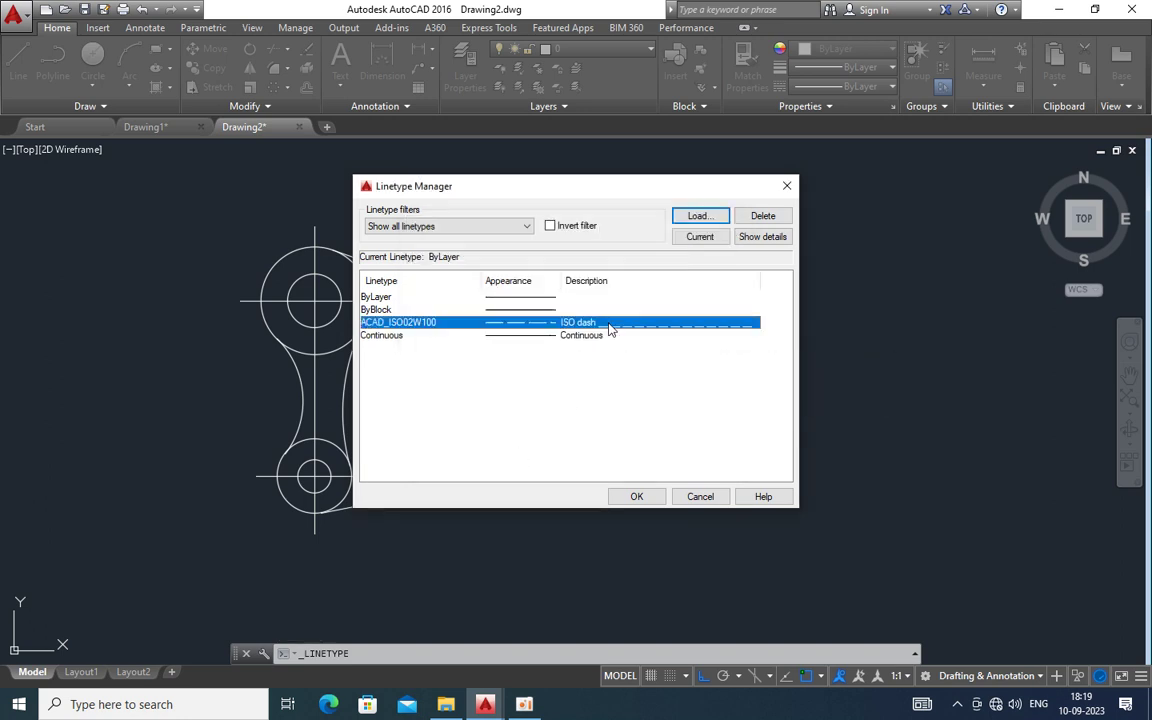
{"action": "left_click", "coordinate": [636, 498]}
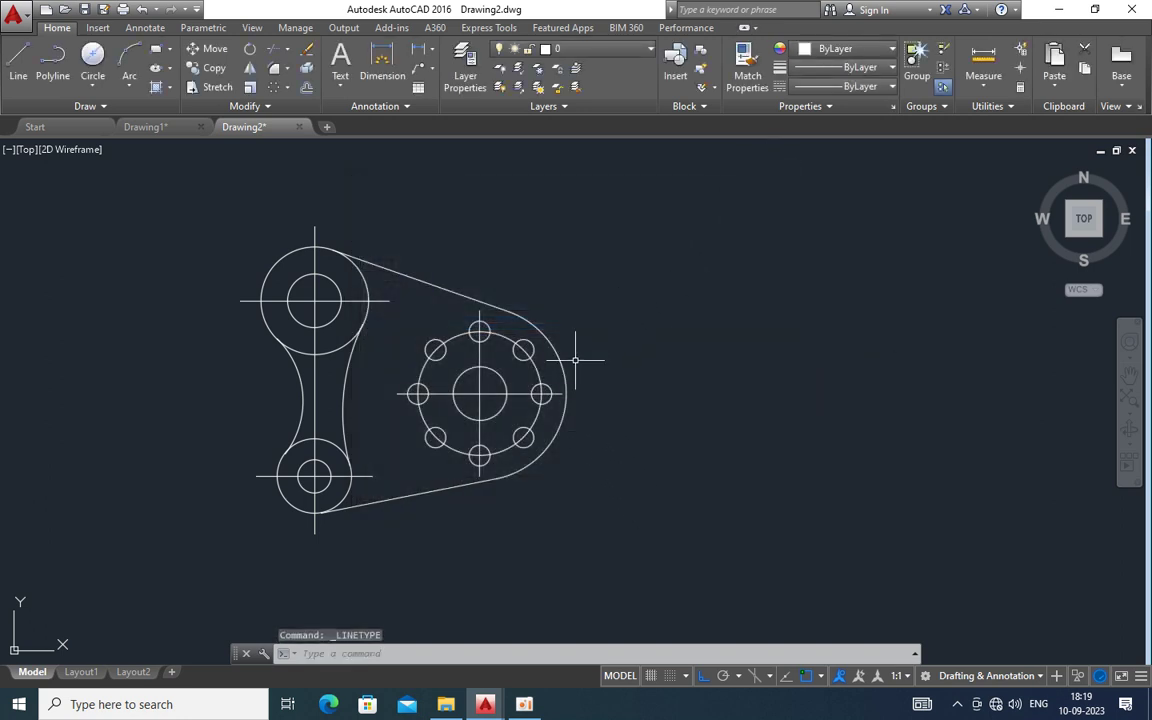
Set the linetype of the circle through the eight bolt holes to ACAD_ISO02W100
{"action": "left_click", "coordinate": [531, 369]}
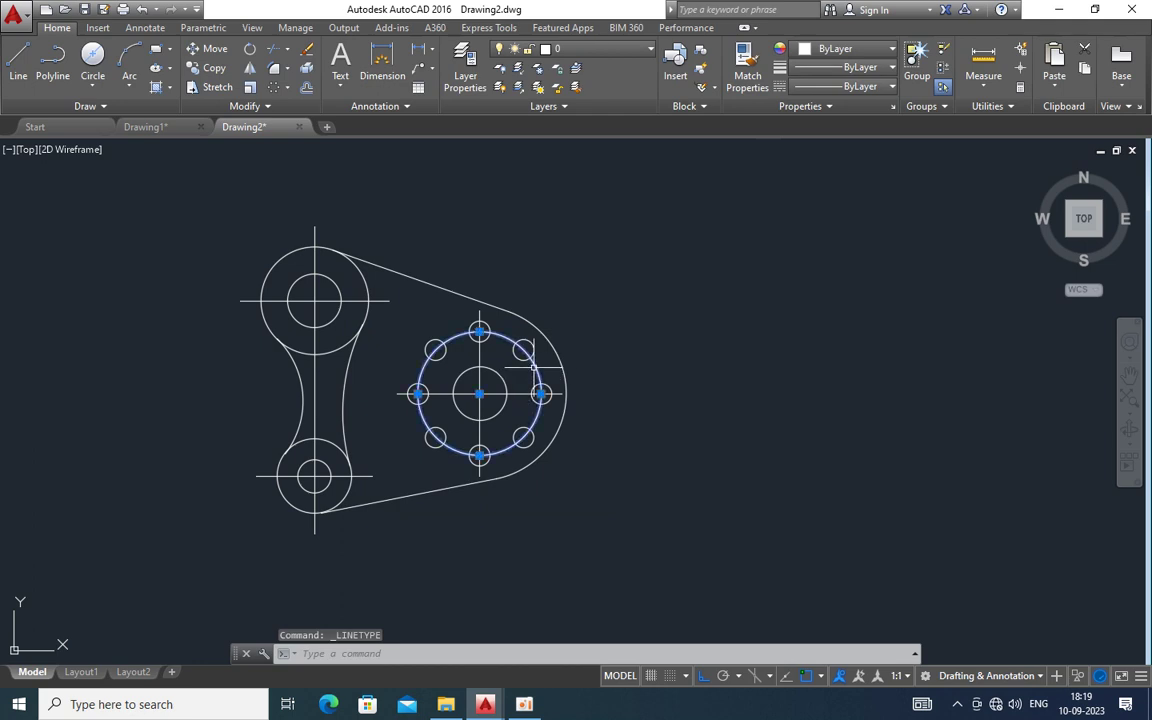
{"action": "left_click", "coordinate": [876, 87]}
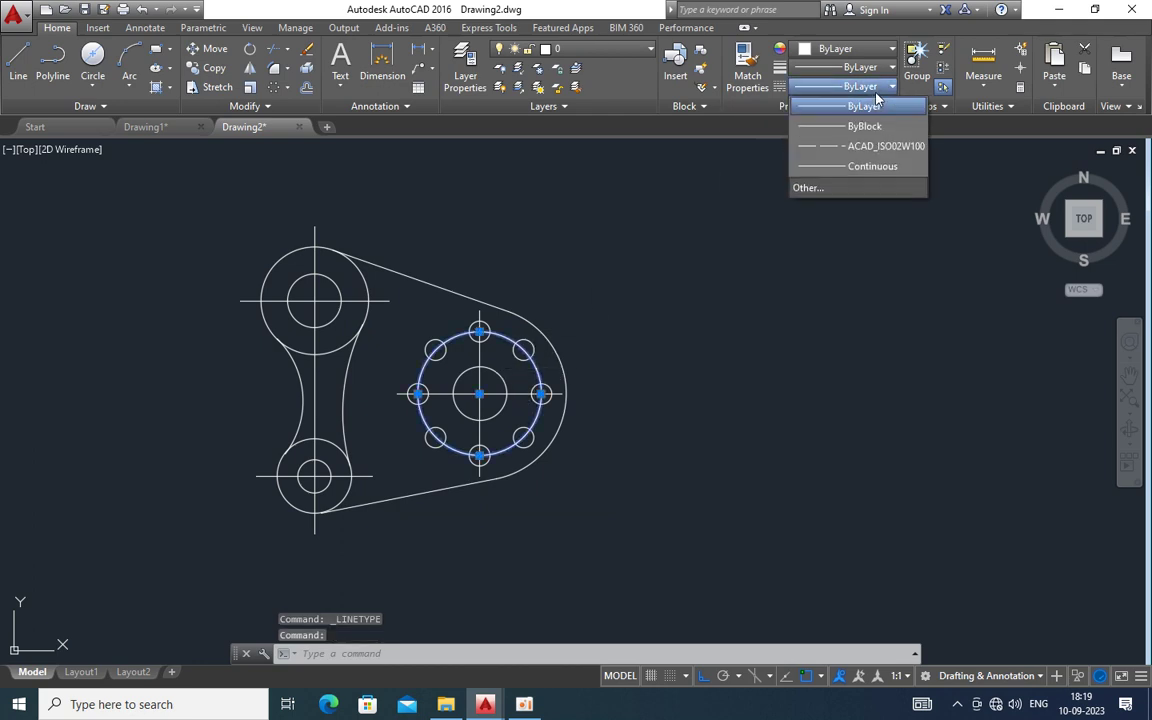
{"action": "left_click", "coordinate": [876, 146]}
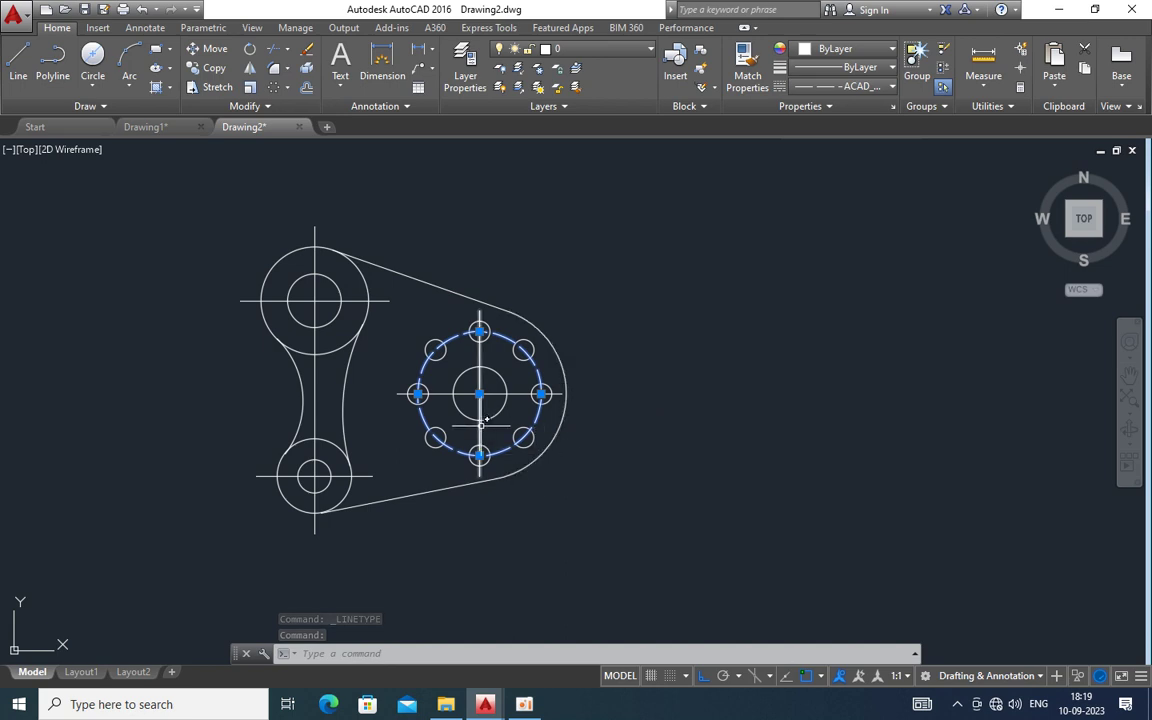
Load the CENTER2 linetype from acadiso.lin into the drawing
{"action": "left_click", "coordinate": [830, 88]}
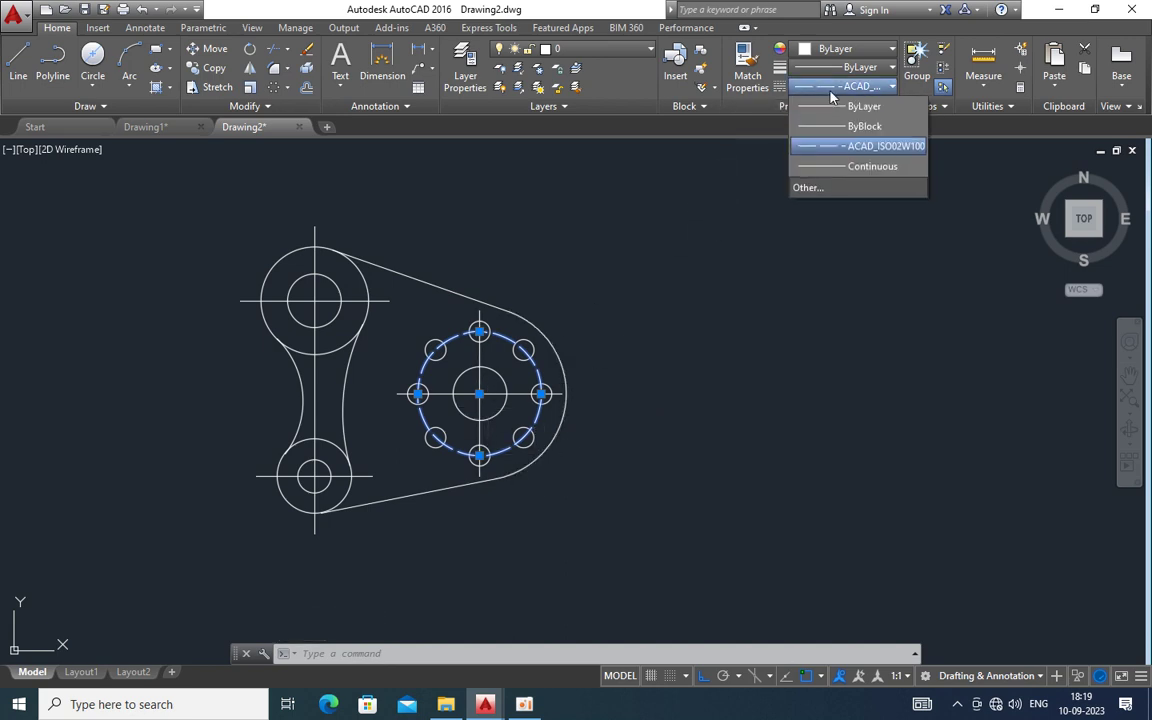
{"action": "left_click", "coordinate": [818, 190]}
{"action": "left_click", "coordinate": [718, 219]}
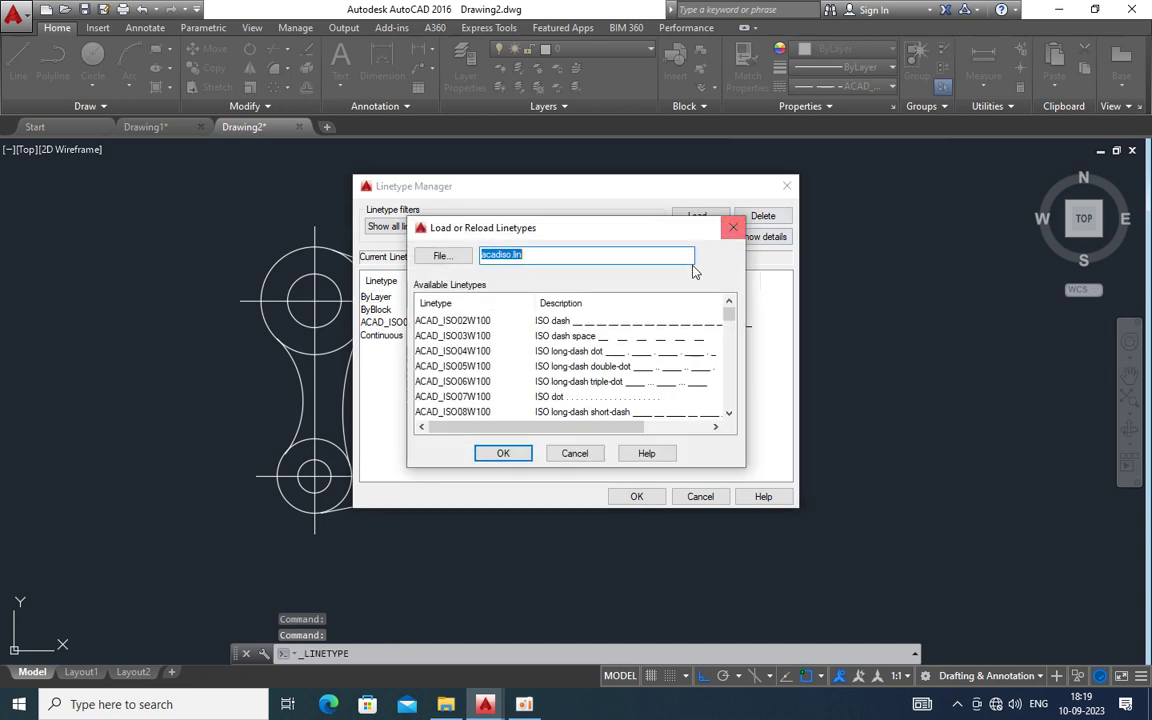
{"action": "scroll", "coordinate": [623, 355], "scroll_direction": "down", "scroll_amount": 5}
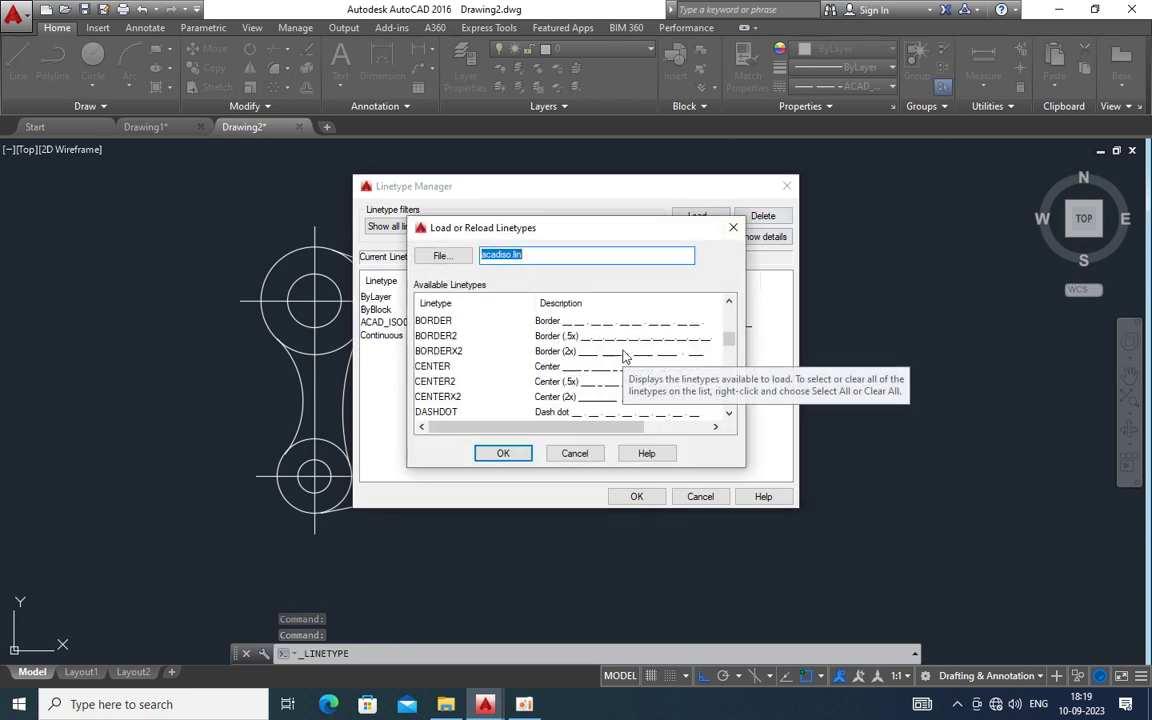
{"action": "left_click", "coordinate": [600, 386]}
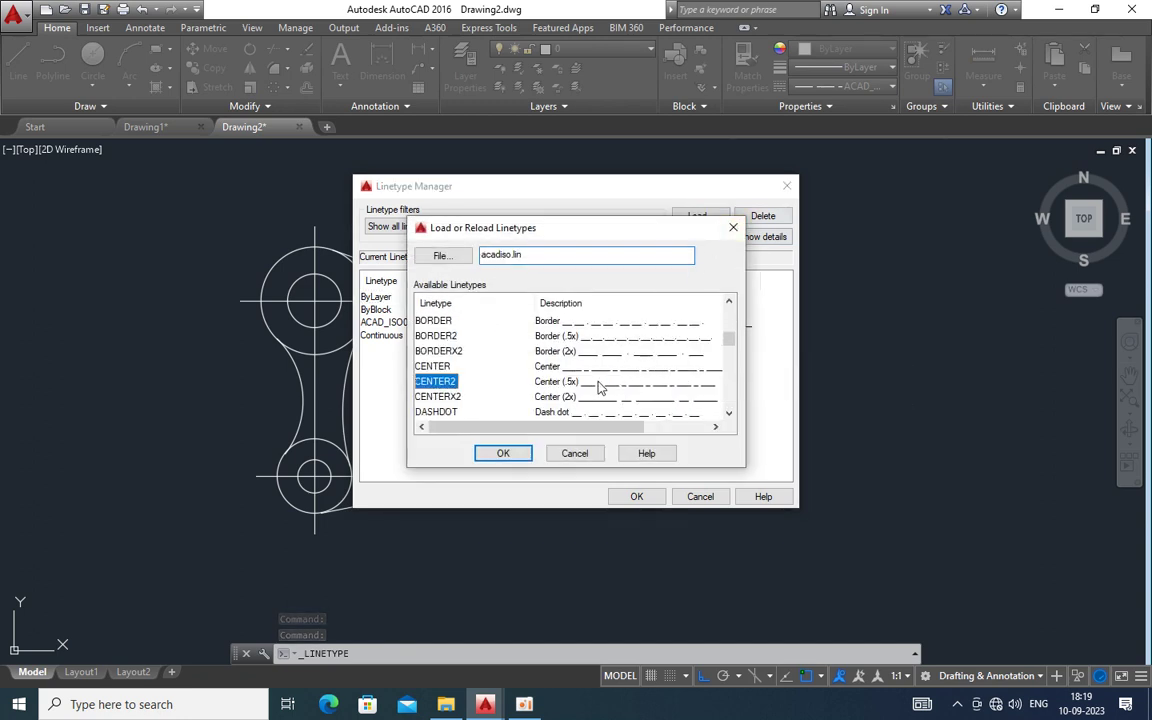
{"action": "left_click", "coordinate": [505, 455]}
{"action": "left_click", "coordinate": [515, 335]}
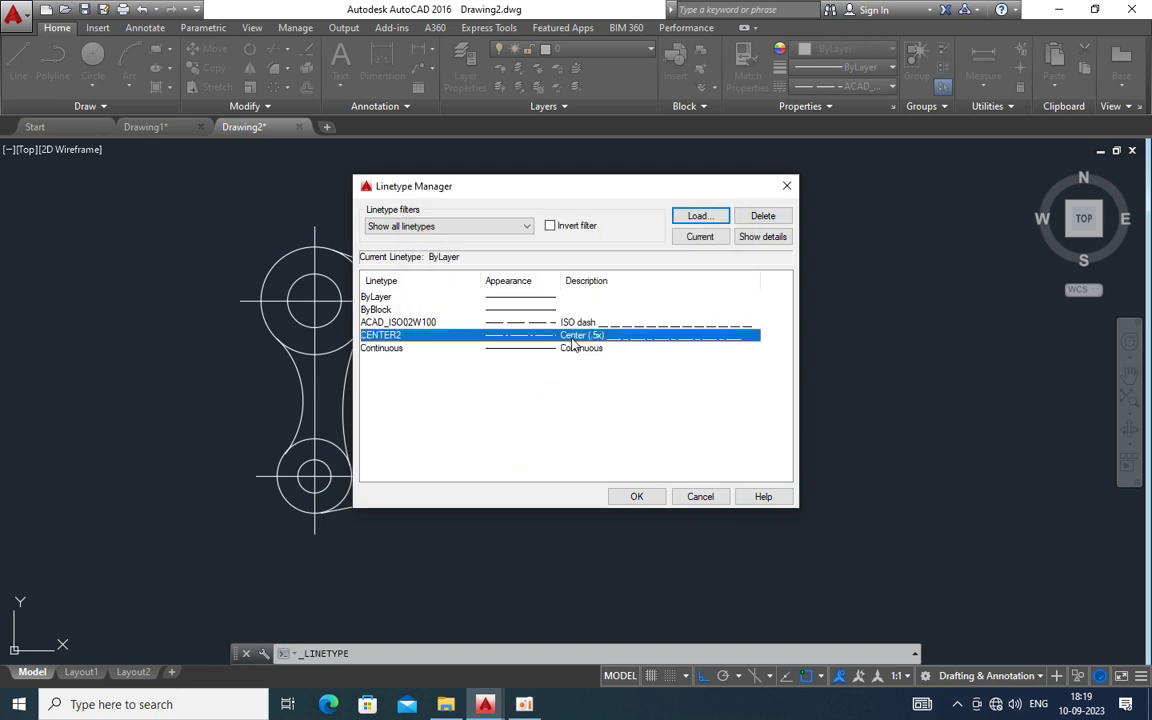
{"action": "left_click", "coordinate": [633, 495]}
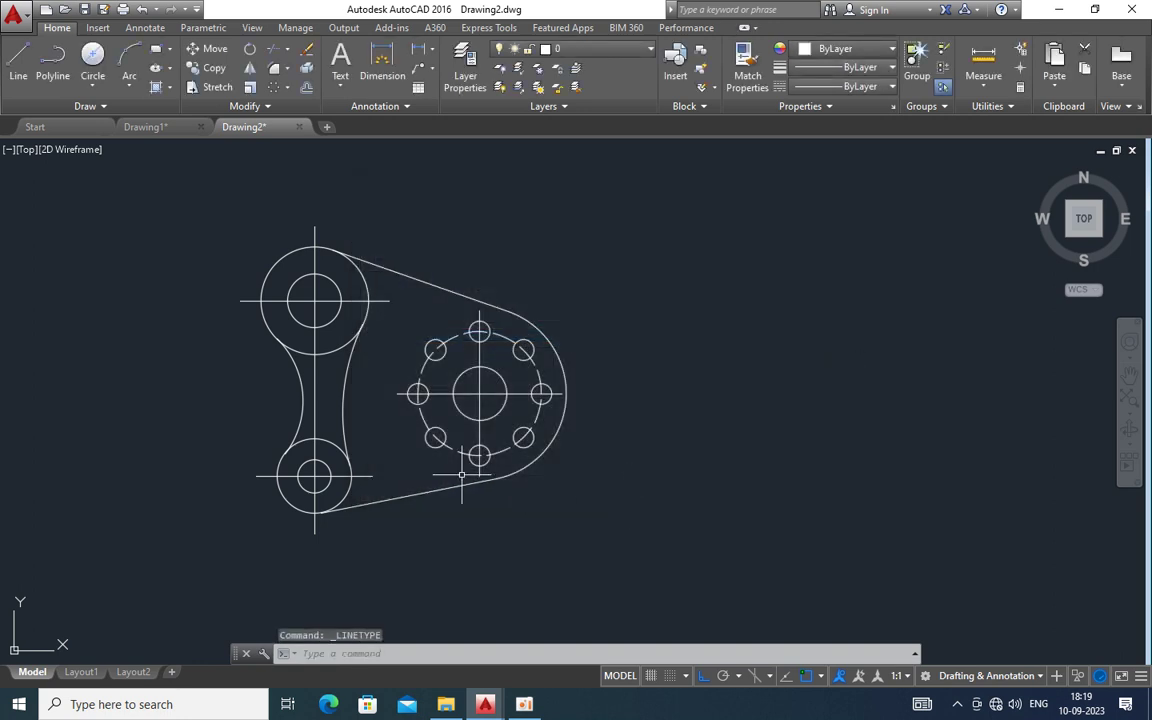
Apply the CENTER2 linetype to all five centrelines of the two left circles and the bolt circle, and clear the selection
{"action": "left_click", "coordinate": [322, 311]}
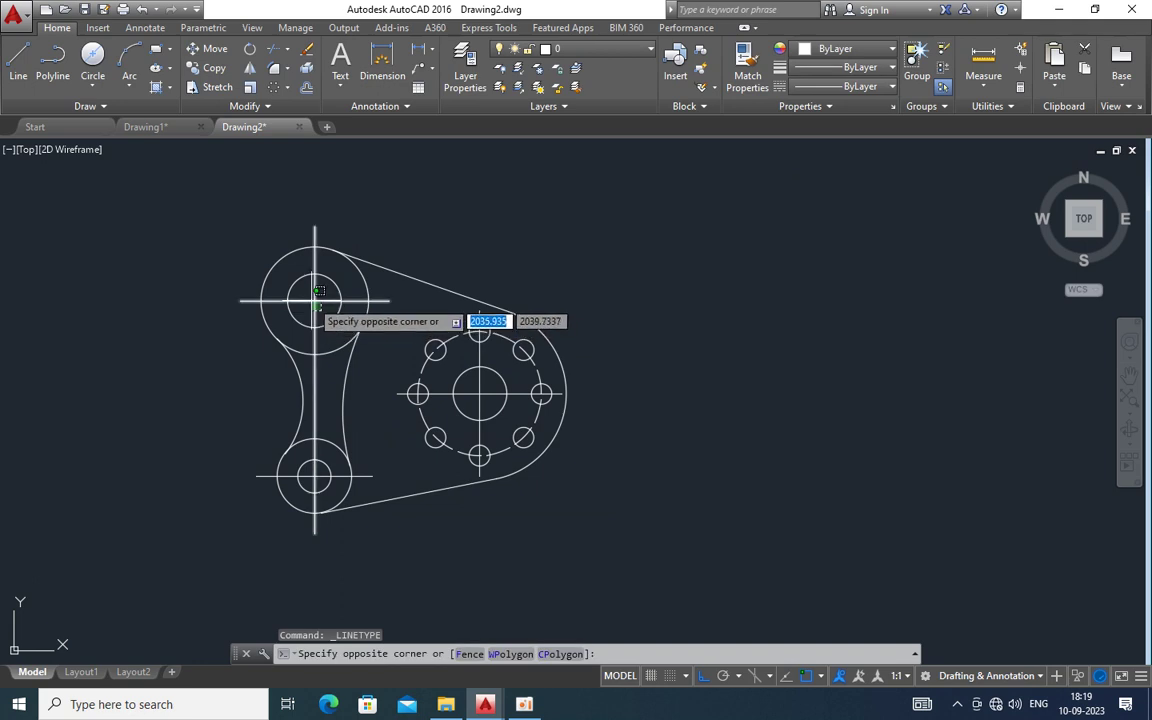
{"action": "left_click", "coordinate": [313, 299]}
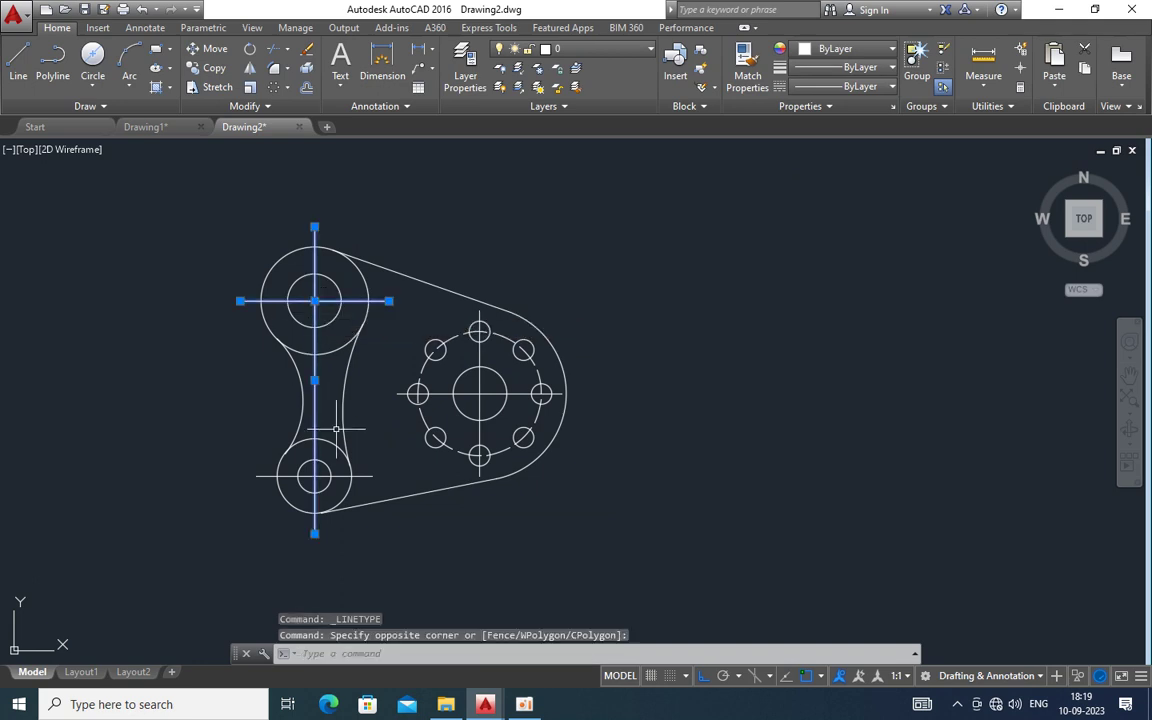
{"action": "left_click", "coordinate": [318, 476]}
{"action": "left_click", "coordinate": [484, 407]}
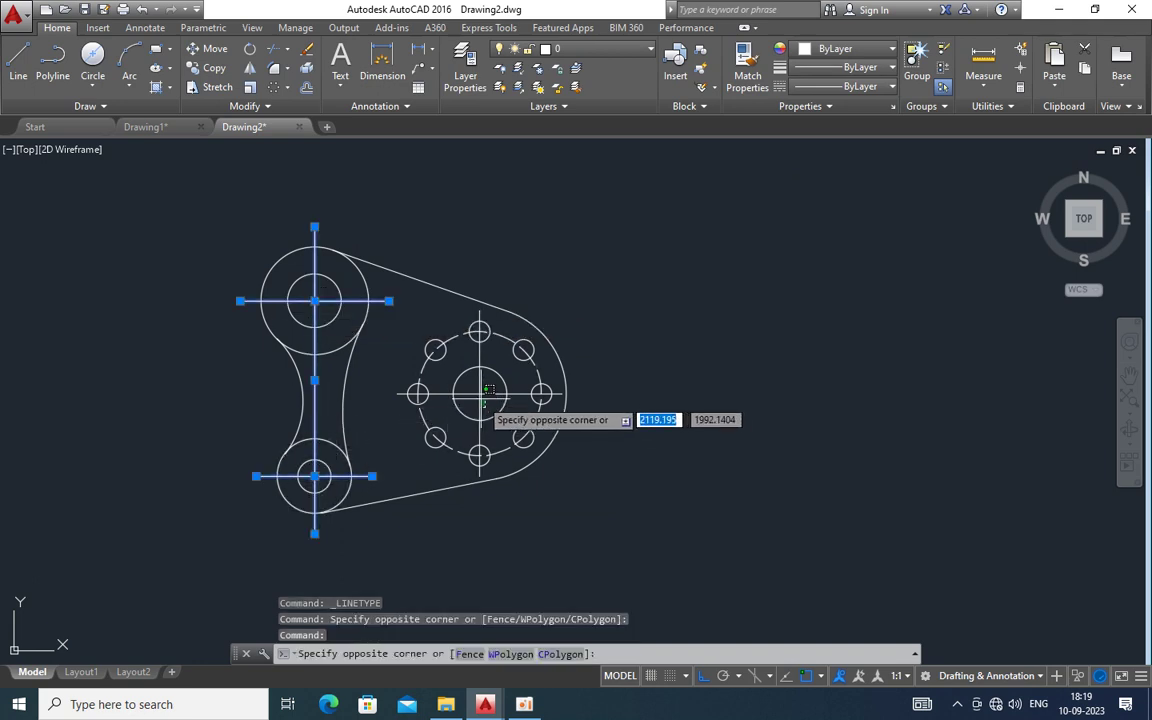
{"action": "left_click", "coordinate": [472, 386]}
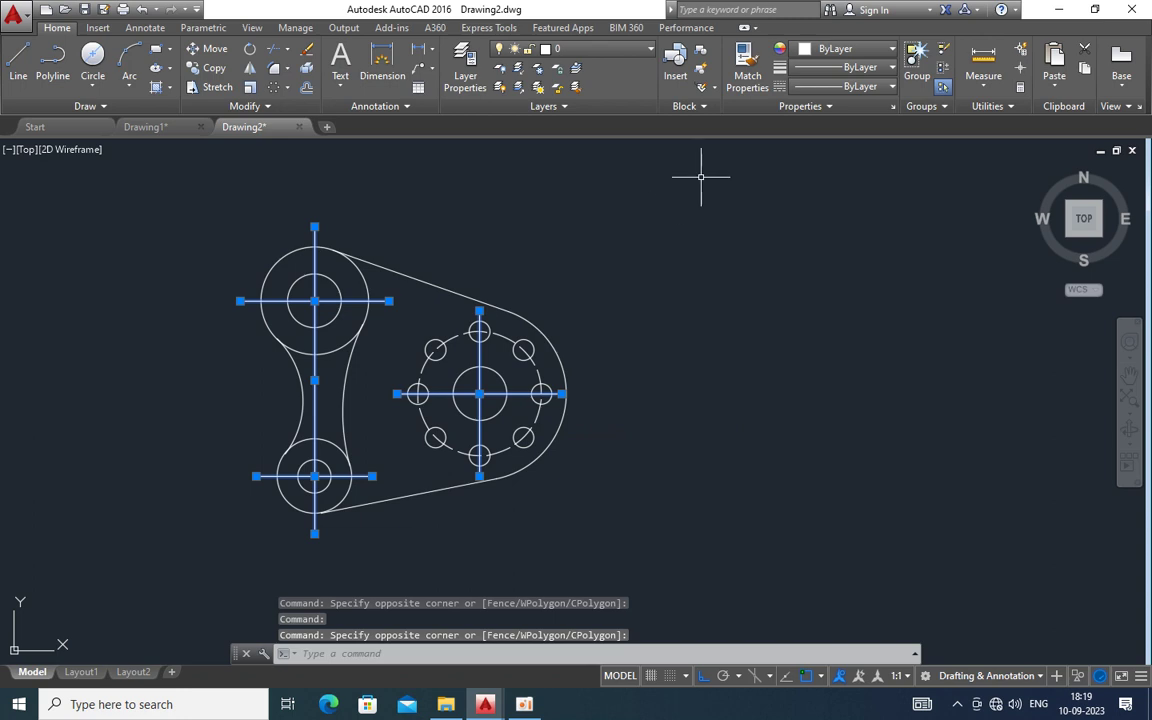
{"action": "left_click", "coordinate": [870, 86]}
{"action": "left_click", "coordinate": [865, 168]}
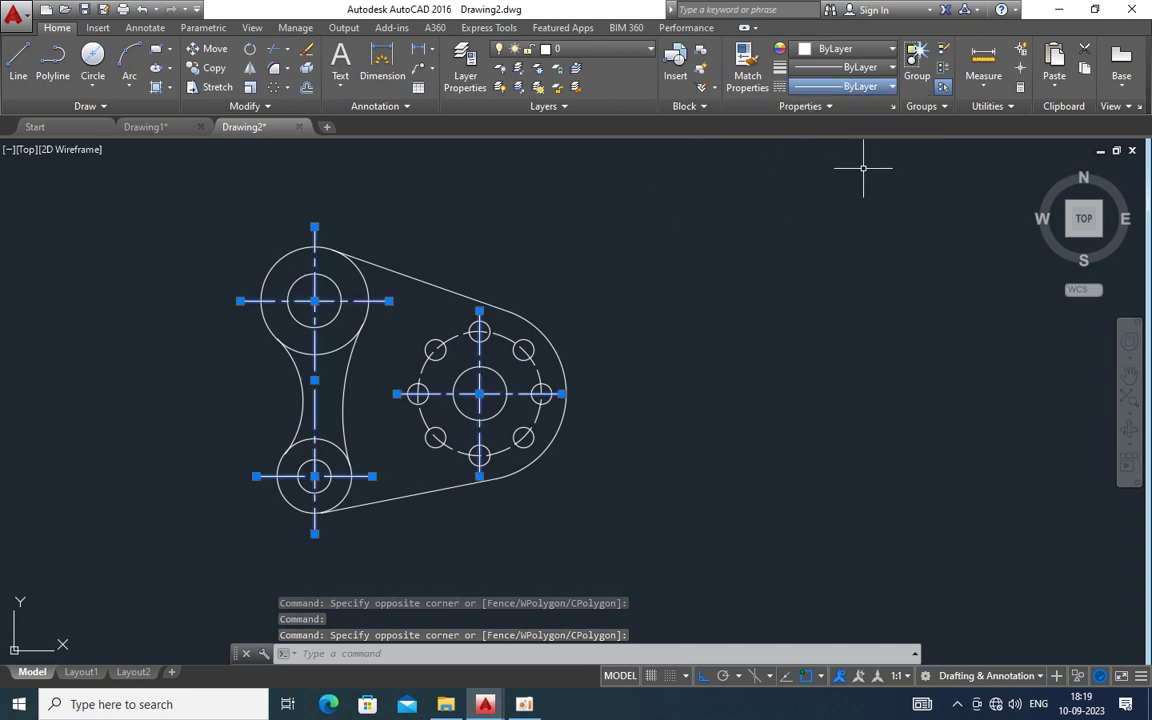
{"action": "key", "text": "Escape"}
{"action": "right_click", "coordinate": [569, 331]}
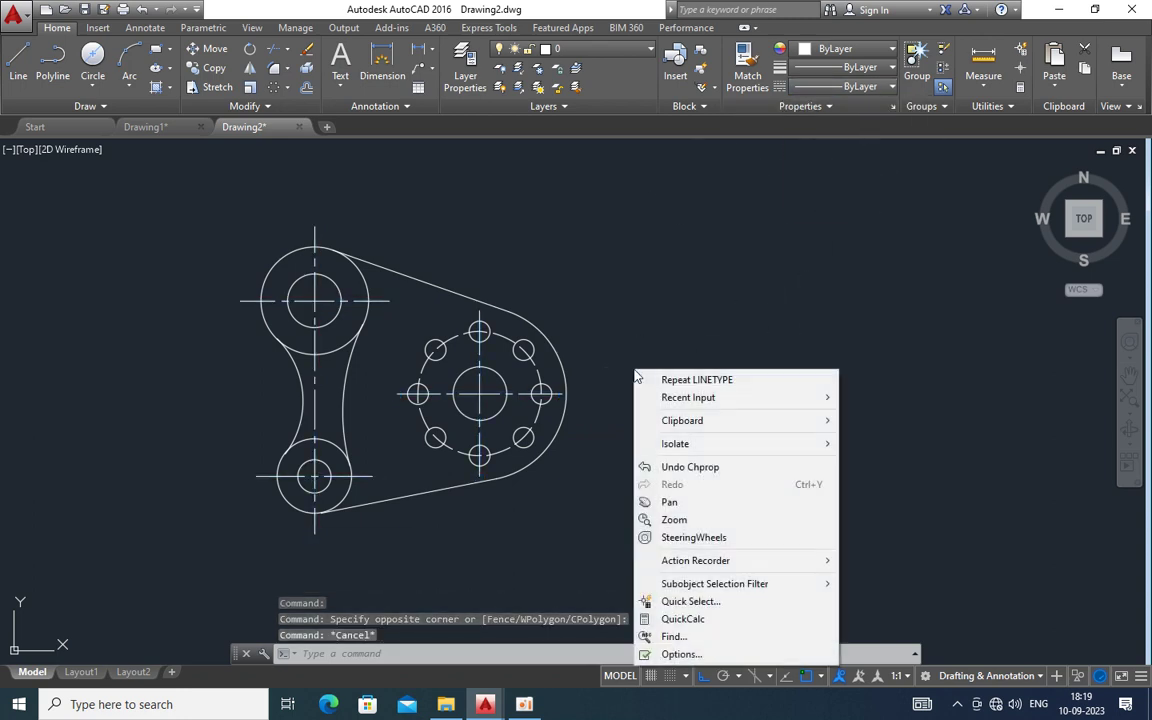
Add diameter dimensions to the outer and inner circles of the upper-left boss, placed on their left side
{"action": "left_click", "coordinate": [573, 459]}
{"action": "left_click_drag", "start_coordinate": [573, 459], "coordinate": [710, 465]}
{"action": "key", "text": "Escape"}
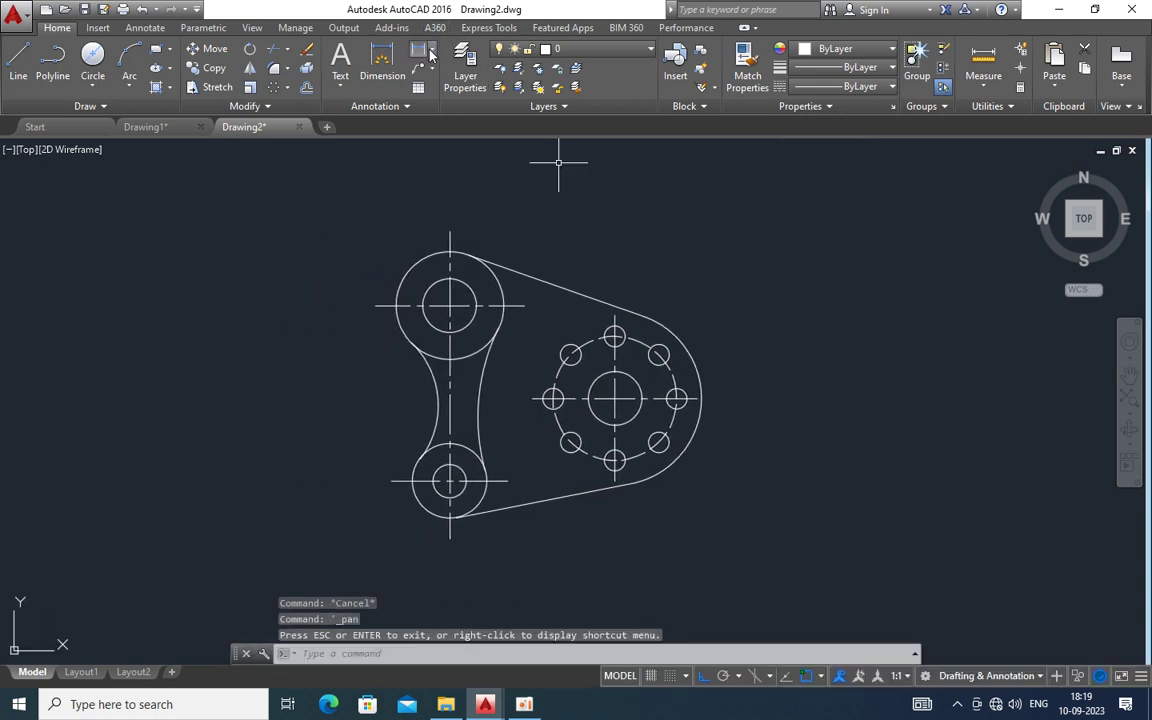
{"action": "left_click", "coordinate": [432, 55]}
{"action": "left_click", "coordinate": [446, 252]}
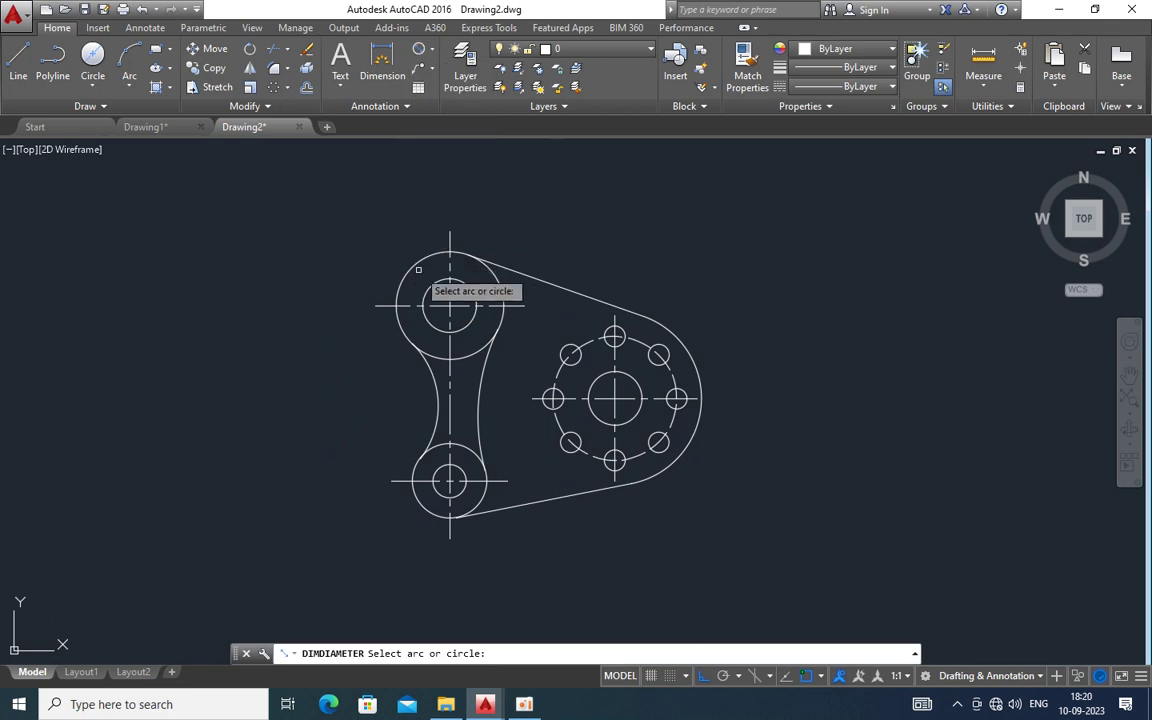
{"action": "left_click", "coordinate": [412, 267]}
{"action": "left_click", "coordinate": [387, 264]}
{"action": "key", "text": "Return"}
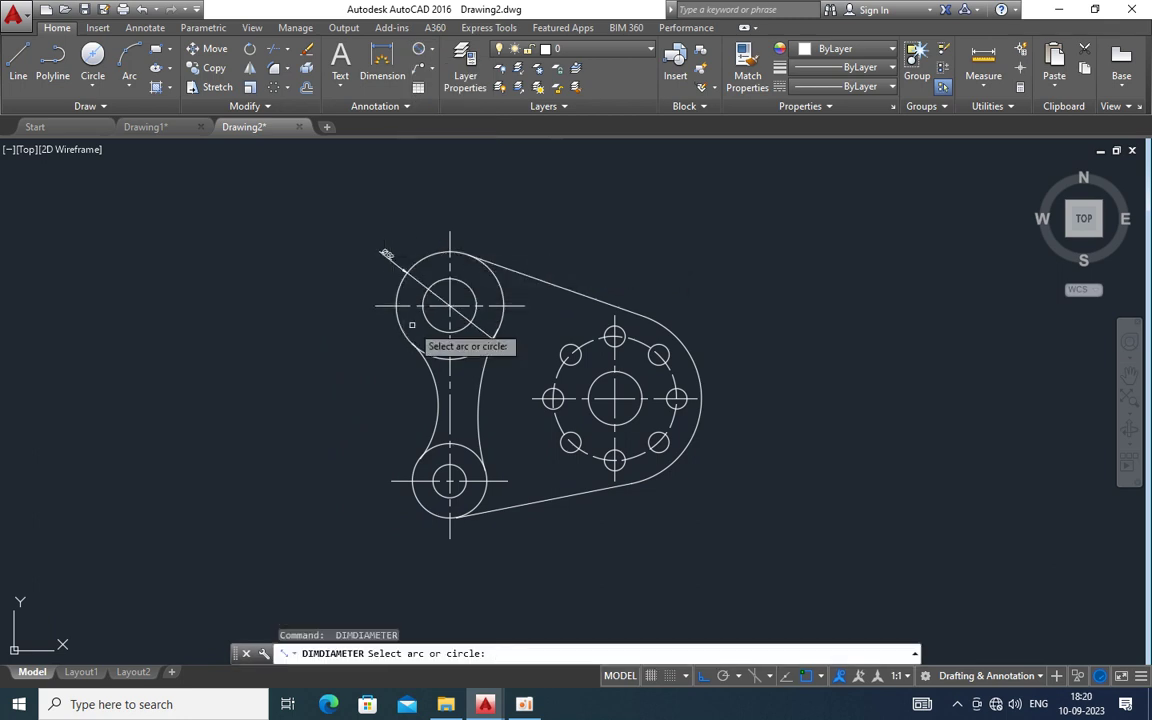
{"action": "left_click", "coordinate": [428, 320]}
{"action": "left_click", "coordinate": [371, 312]}
Add diameter dimensions to the outer and inner circles of the lower-left boss, placed on their left side
{"action": "key", "text": "Return"}
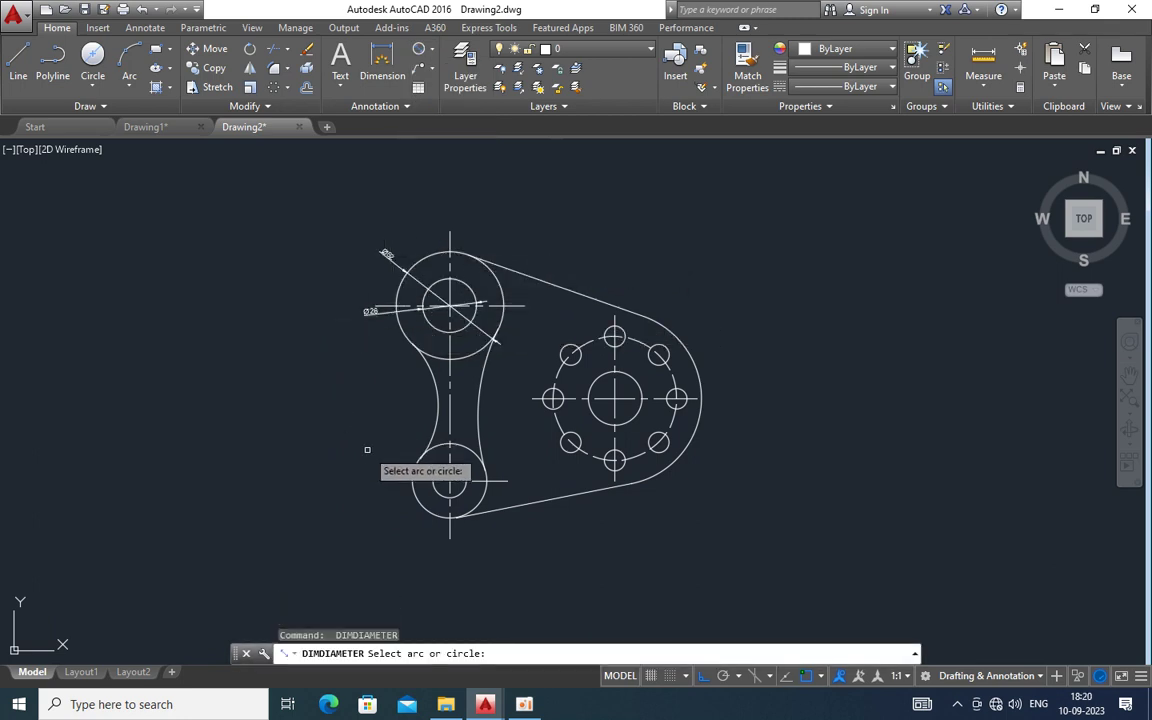
{"action": "left_click", "coordinate": [410, 467]}
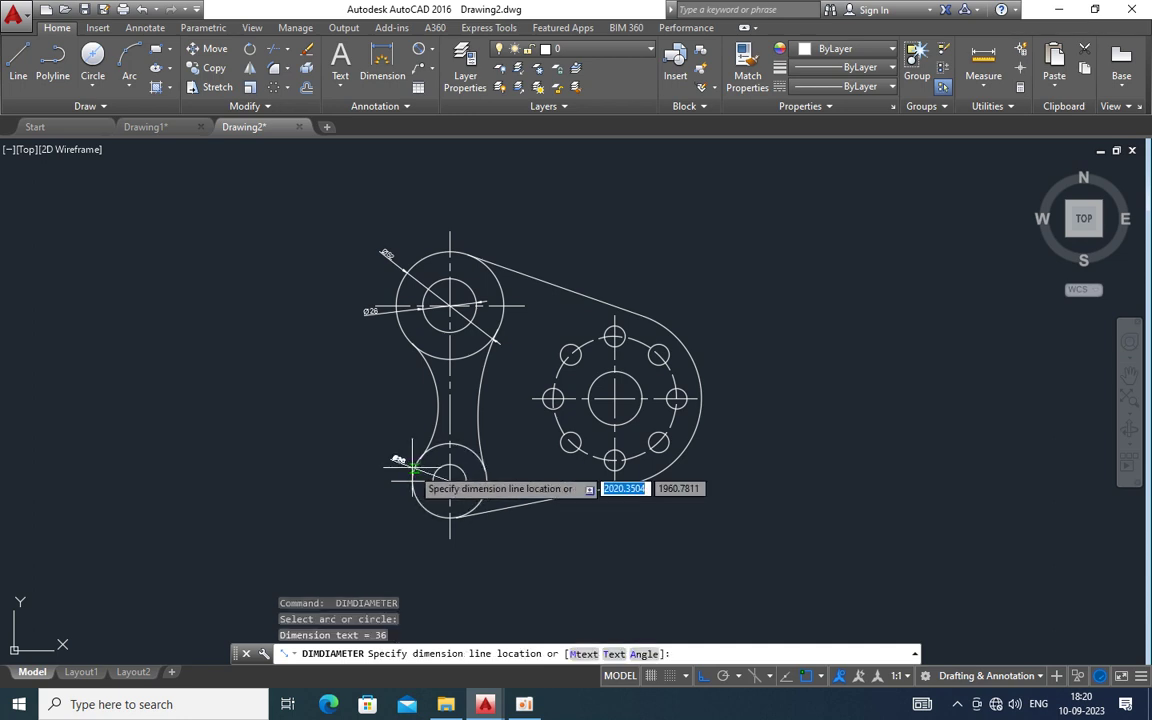
{"action": "left_click", "coordinate": [380, 442]}
{"action": "key", "text": "Return"}
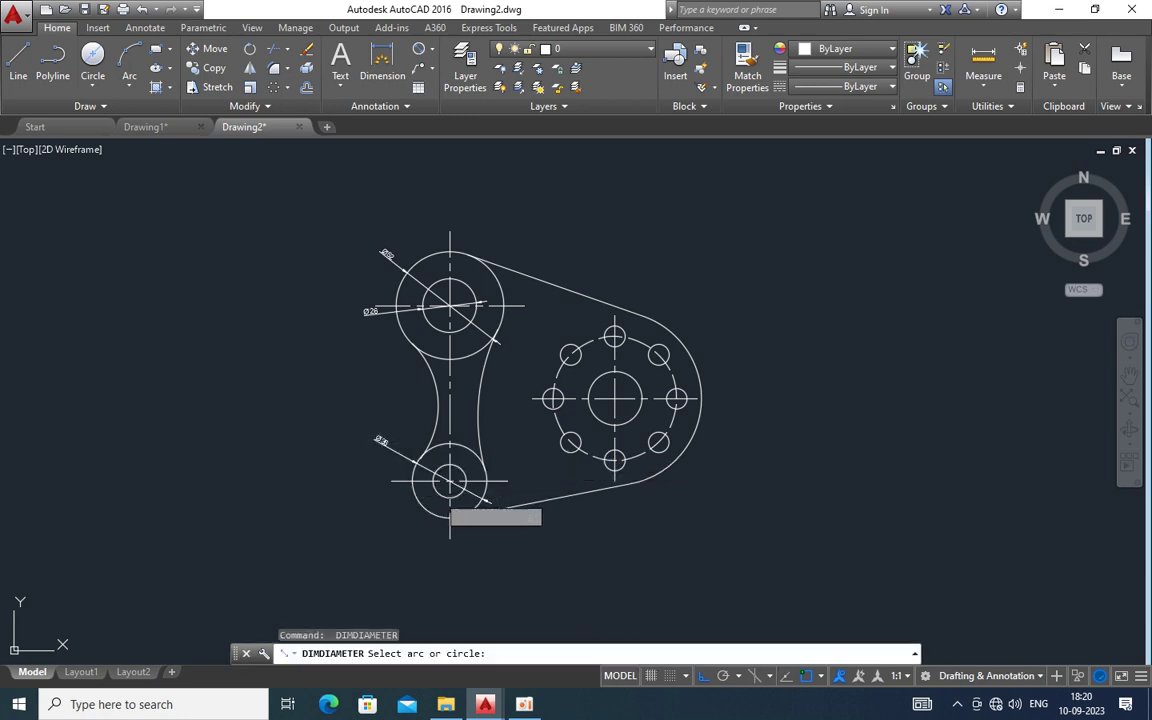
{"action": "left_click", "coordinate": [437, 474]}
{"action": "left_click", "coordinate": [376, 497]}
Add diameter dimensions to the central bore, the upper-right small hole and the dashed bolt circle of the right-hand end
{"action": "key", "text": "Return"}
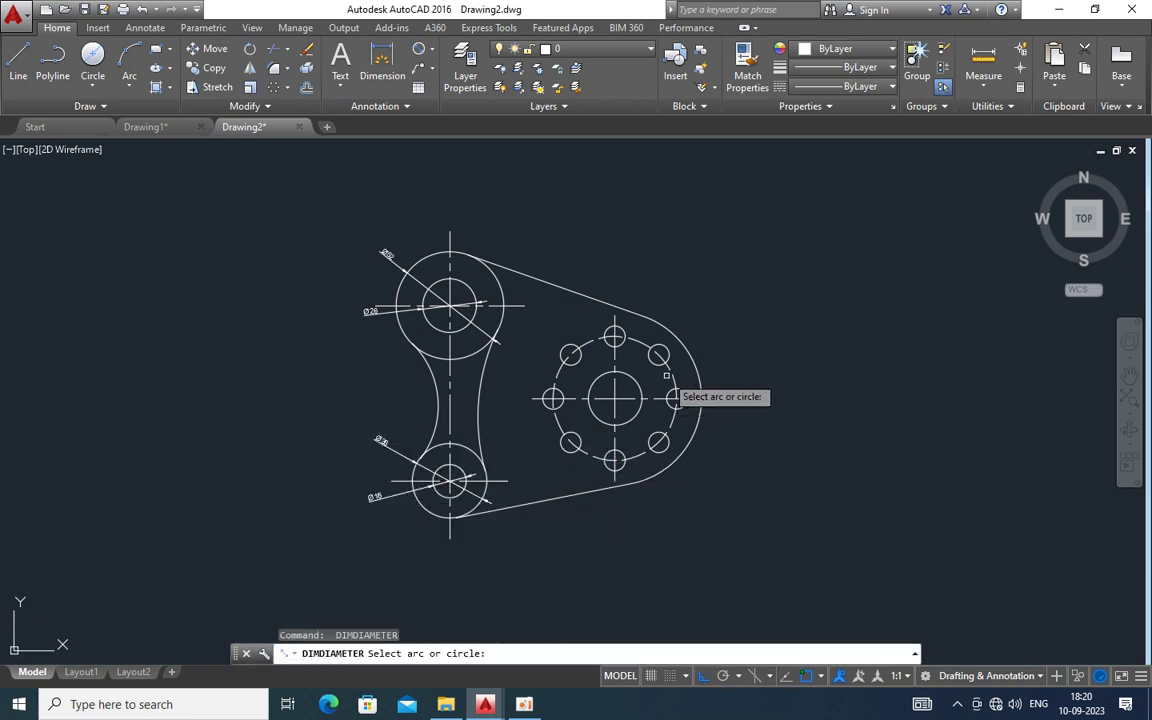
{"action": "left_click", "coordinate": [633, 379]}
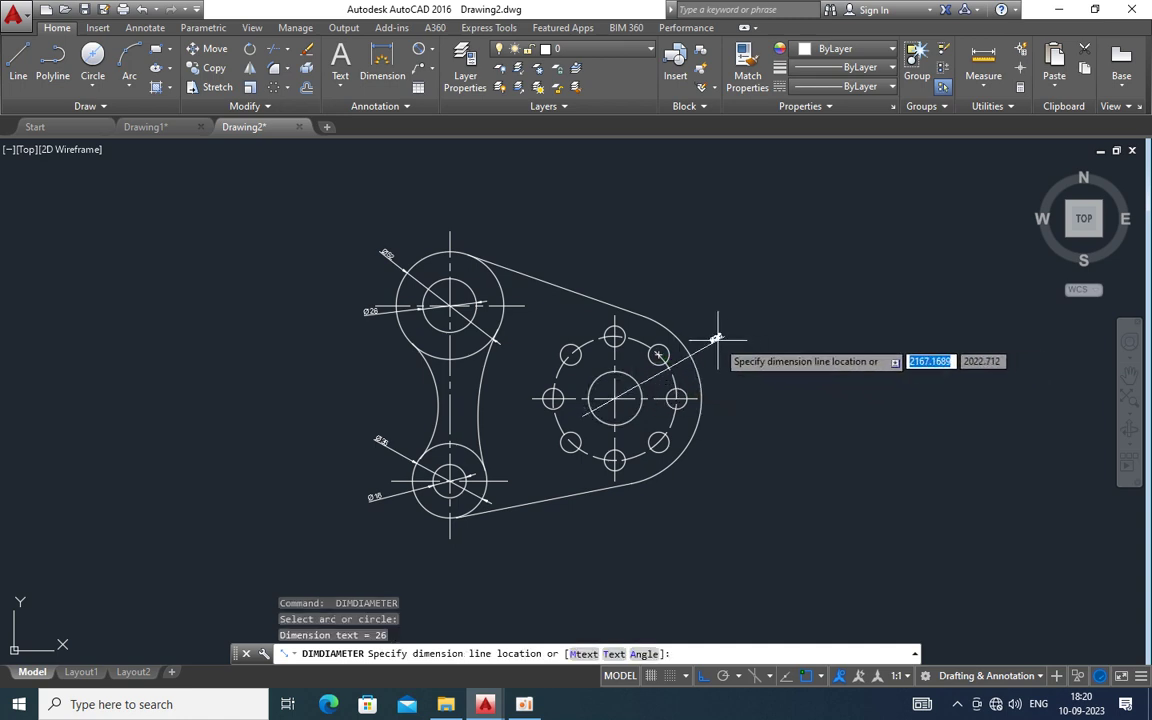
{"action": "left_click", "coordinate": [716, 333]}
{"action": "key", "text": "Return"}
{"action": "left_click", "coordinate": [666, 349]}
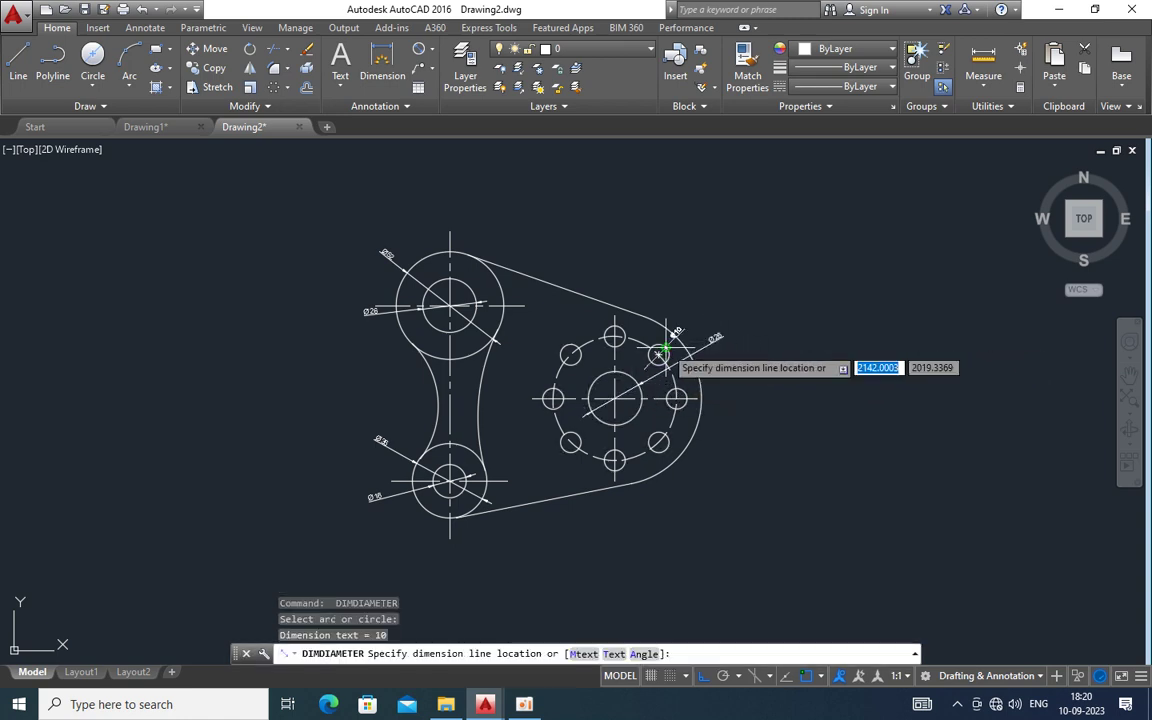
{"action": "left_click", "coordinate": [675, 297]}
{"action": "key", "text": "Return"}
{"action": "left_click", "coordinate": [640, 347]}
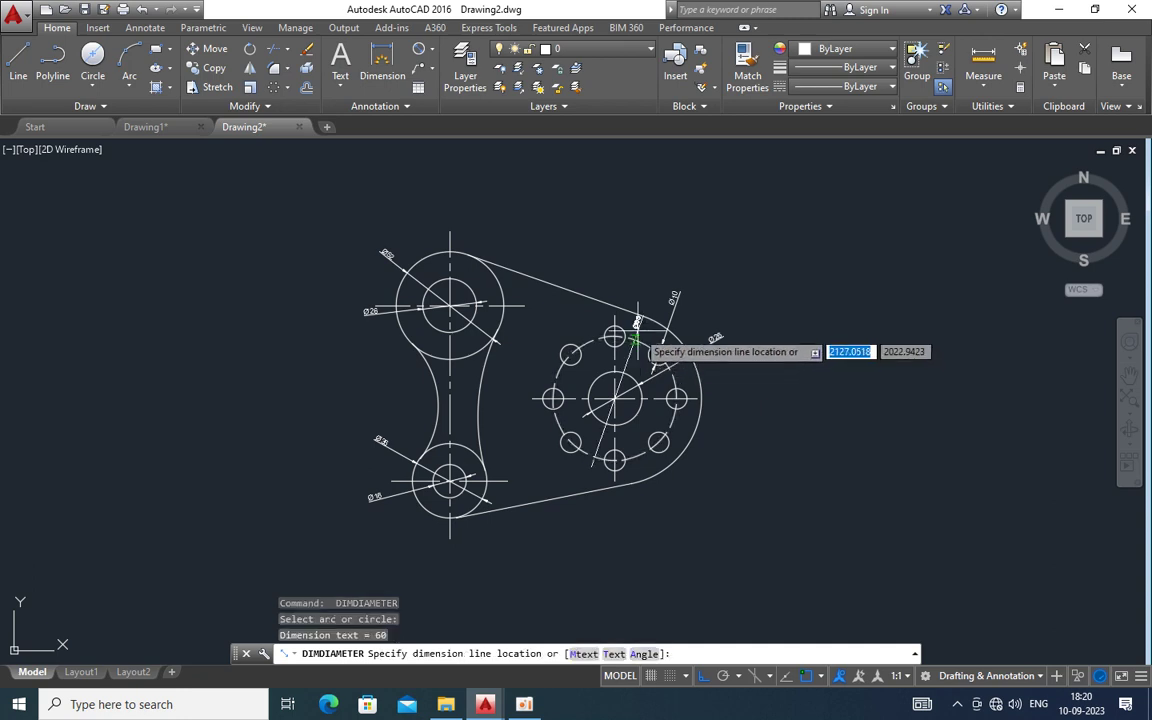
{"action": "left_click", "coordinate": [642, 278]}
{"action": "key", "text": "Return"}
{"action": "key", "text": "Escape"}
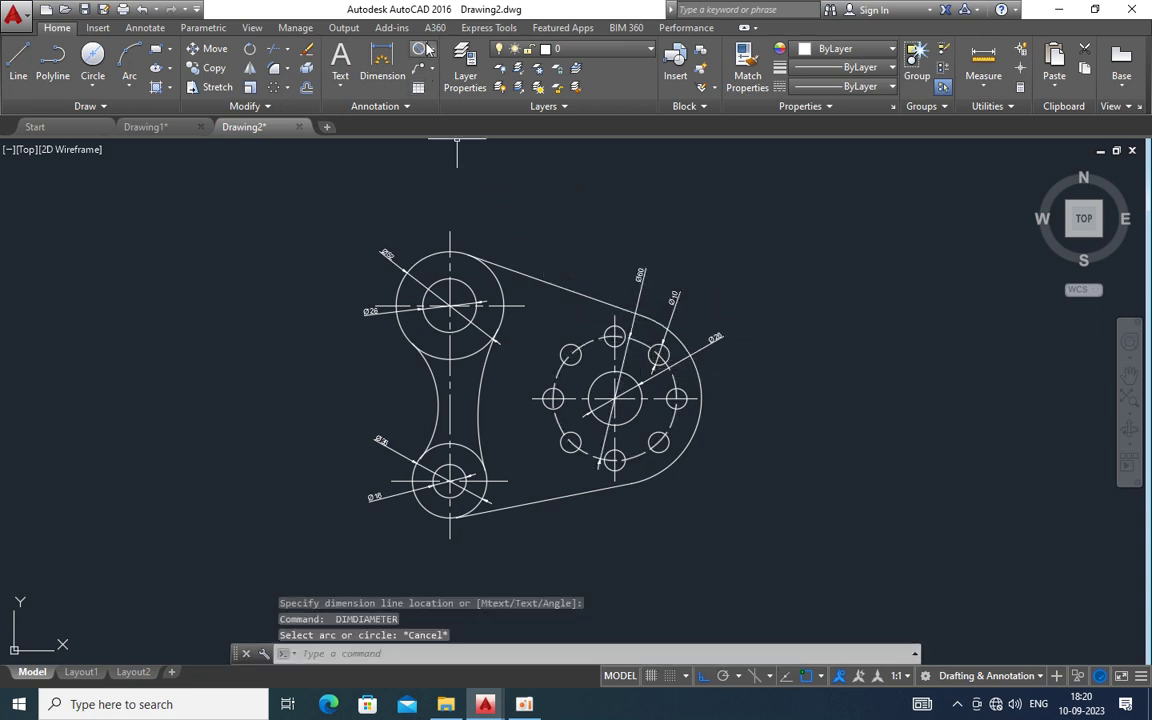
Add radius dimensions to the left and right waist arcs and the large outer arc around the bolt circle
{"action": "left_click", "coordinate": [430, 49]}
{"action": "left_click", "coordinate": [462, 215]}
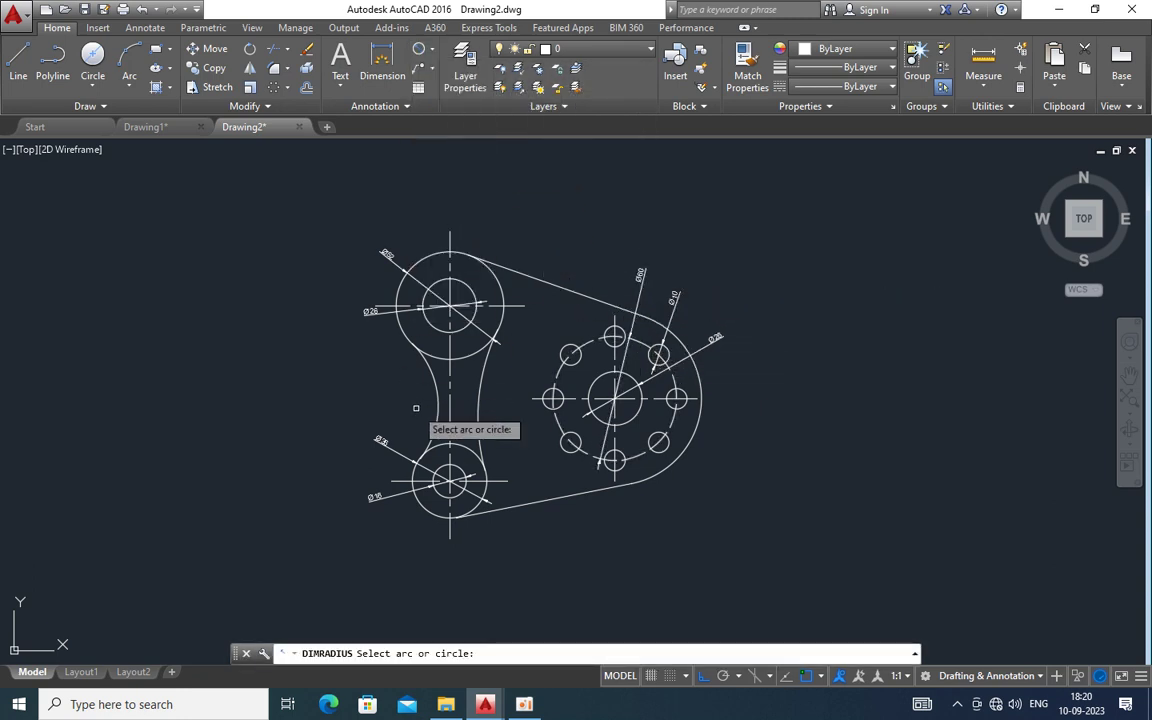
{"action": "left_click", "coordinate": [439, 405]}
{"action": "left_click", "coordinate": [421, 395]}
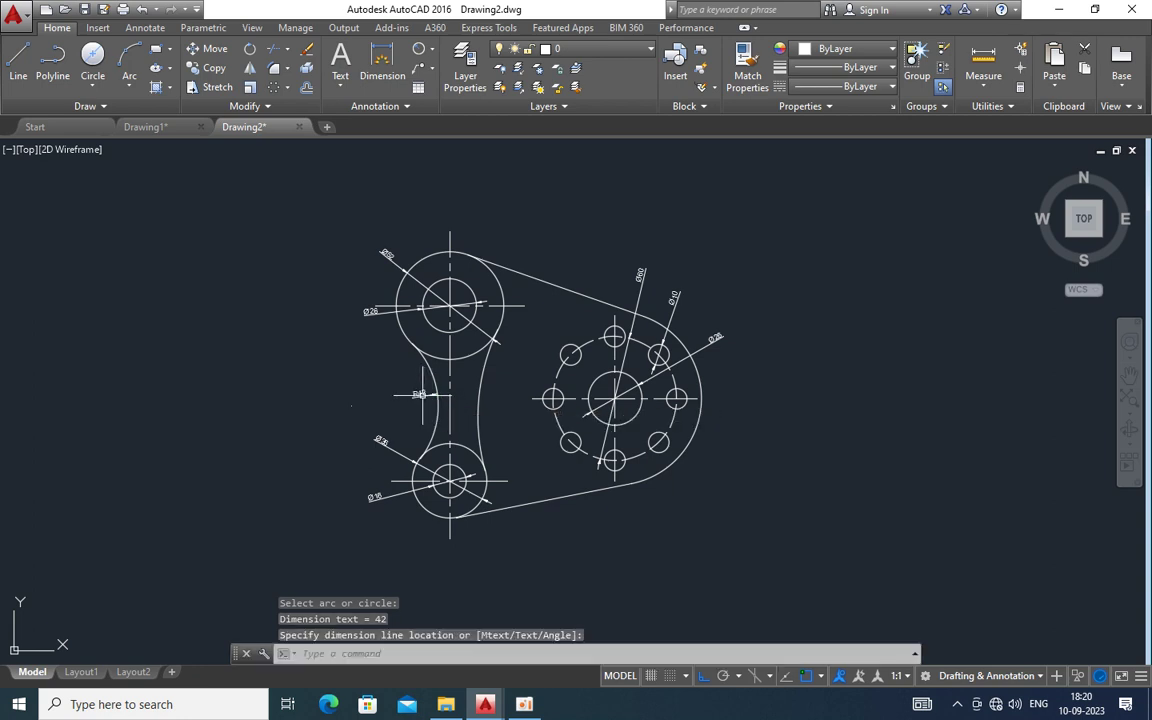
{"action": "key", "text": "Return"}
{"action": "left_click", "coordinate": [487, 393]}
{"action": "left_click", "coordinate": [493, 396]}
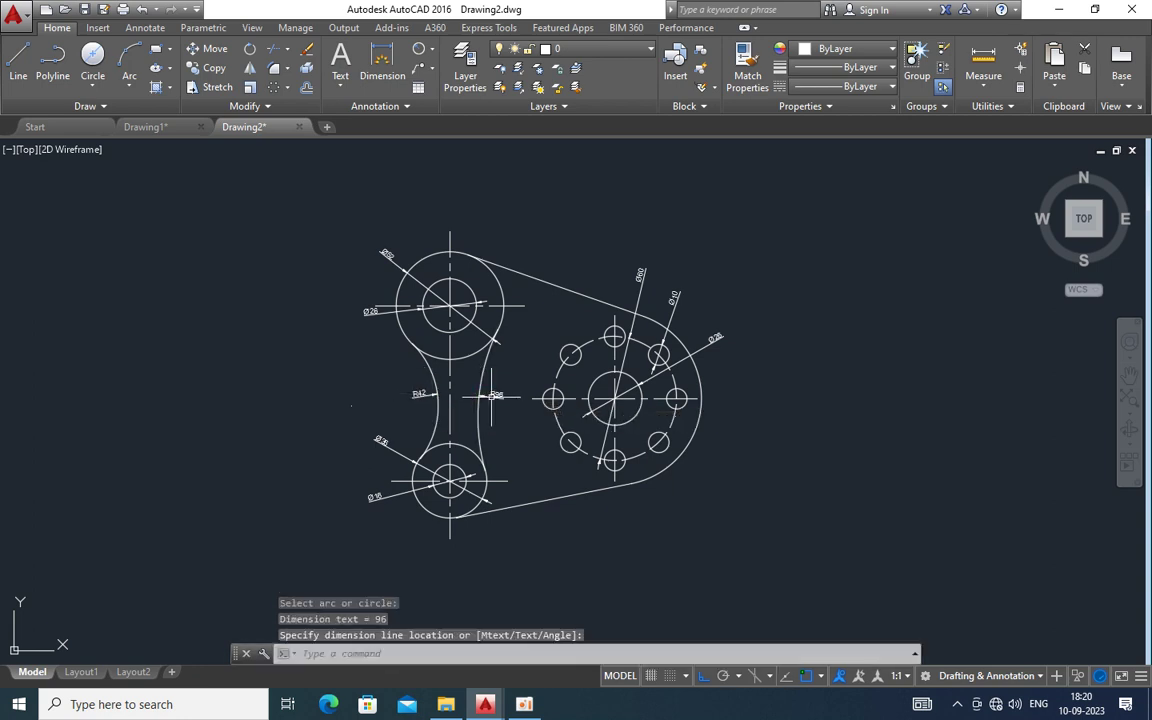
{"action": "key", "text": "Return"}
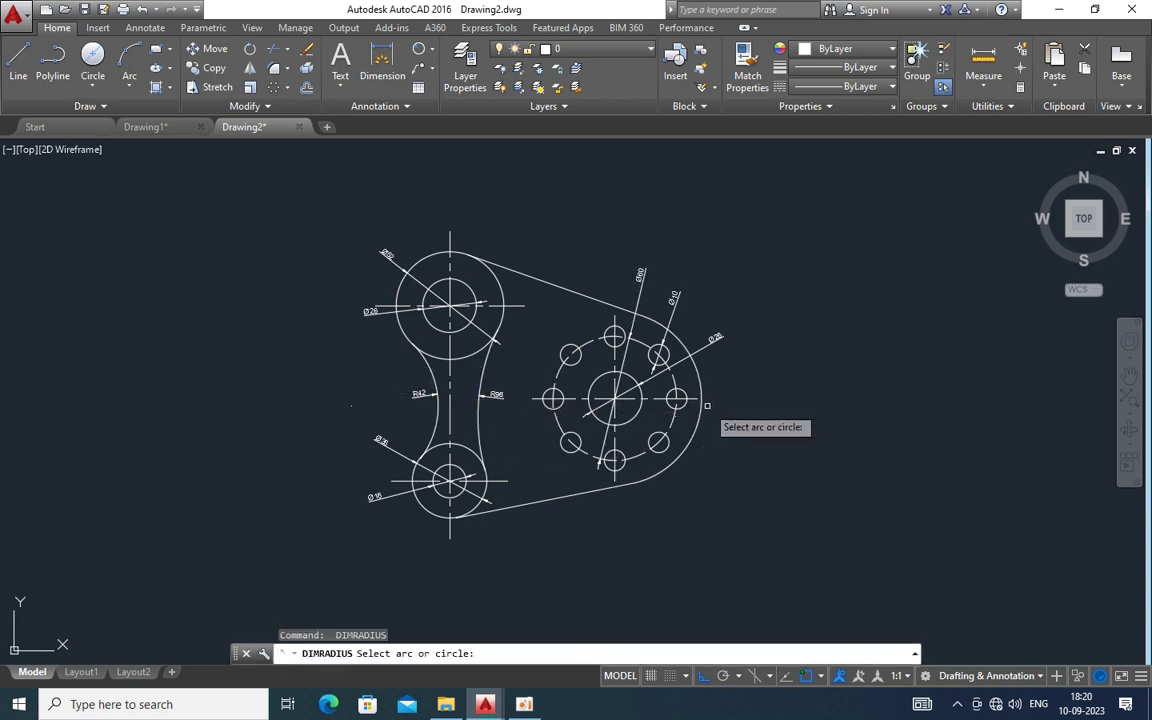
{"action": "left_click", "coordinate": [700, 401]}
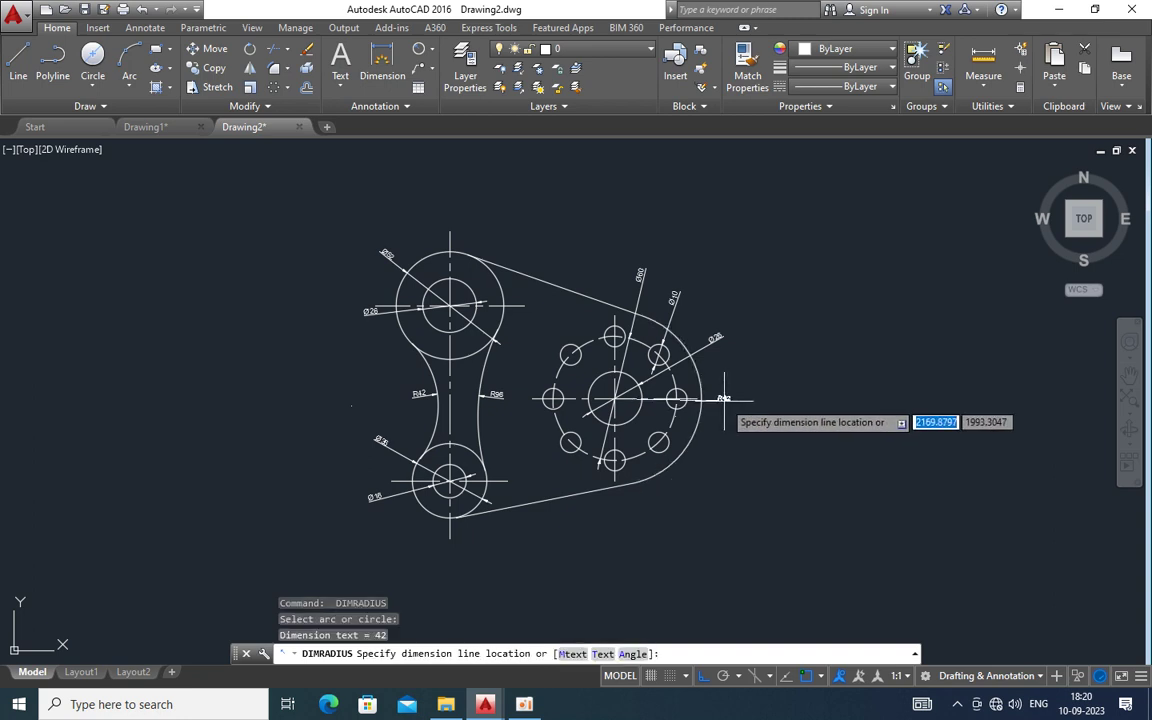
{"action": "left_click", "coordinate": [728, 397]}
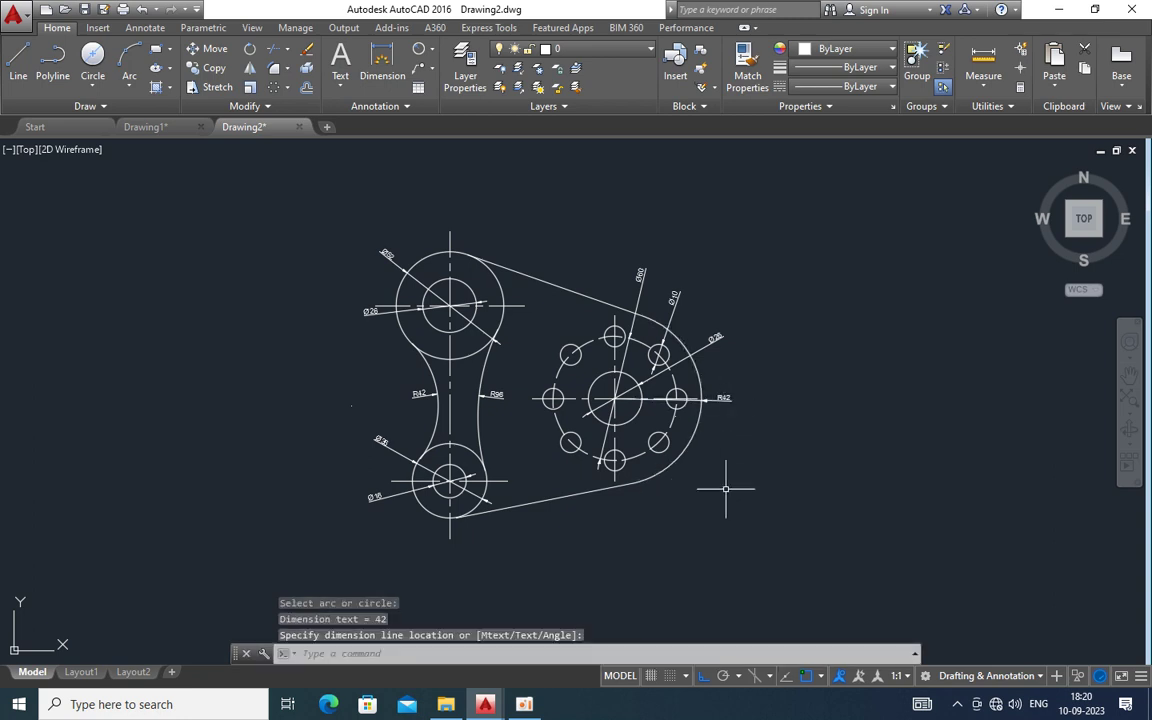
Add a vertical linear dimension between the centres of the two left bosses, placed to the left of the profile
{"action": "left_click", "coordinate": [432, 55]}
{"action": "left_click", "coordinate": [445, 72]}
{"action": "left_click", "coordinate": [450, 305]}
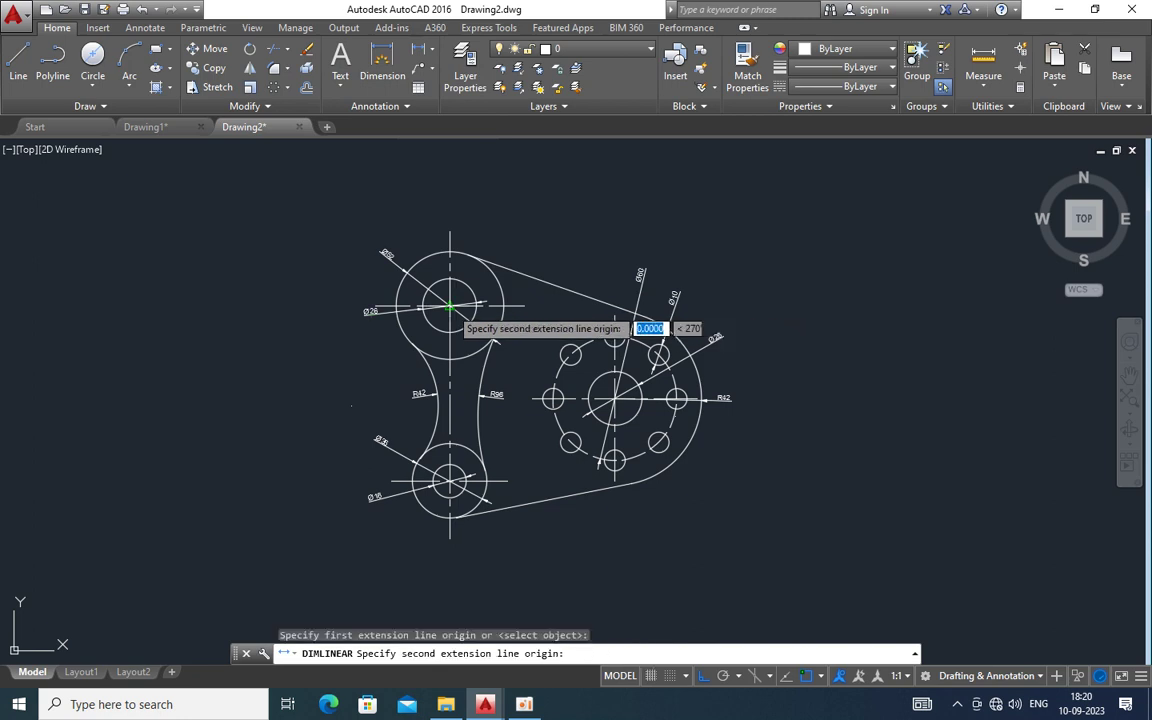
{"action": "left_click", "coordinate": [450, 481]}
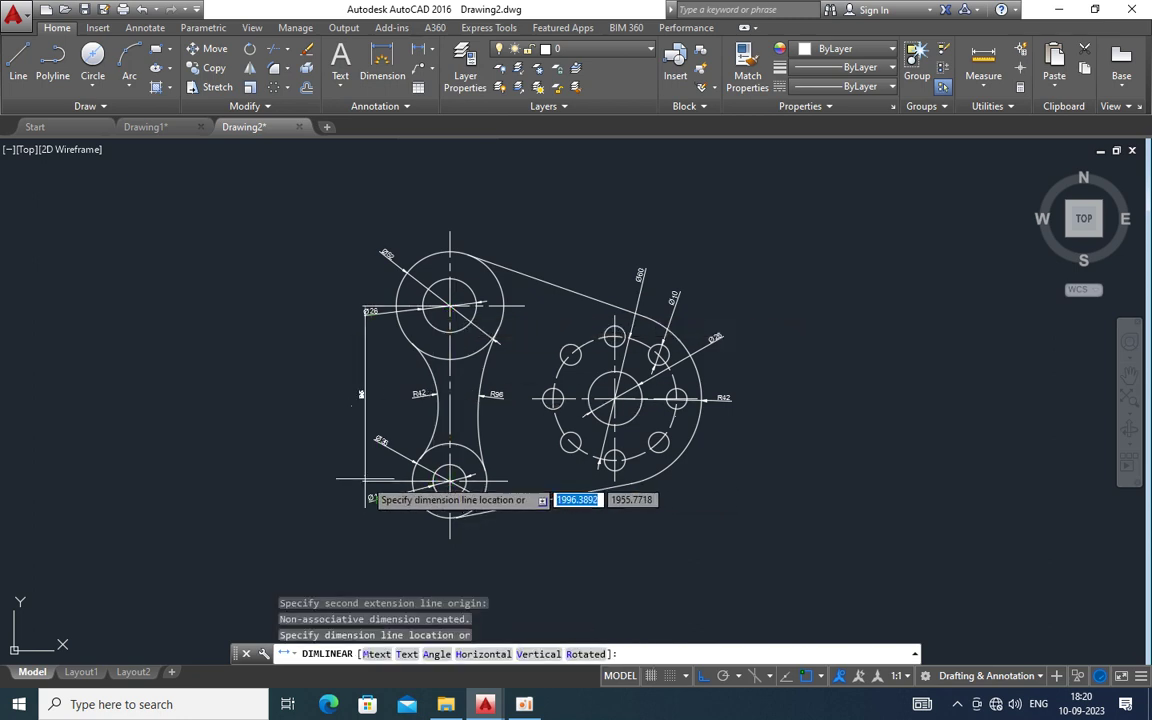
{"action": "left_click", "coordinate": [332, 482]}
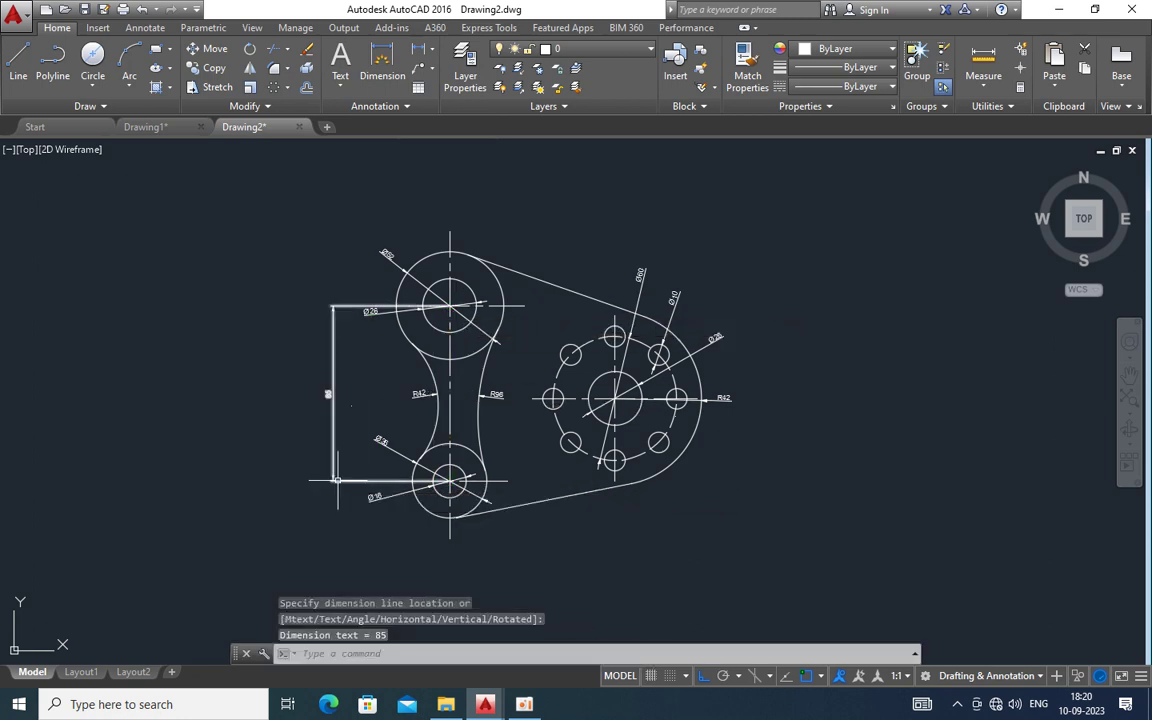
Add a horizontal linear dimension from the bolt circle centre to the left bosses' vertical centreline, placed below the profile
{"action": "key", "text": "Return"}
{"action": "left_click", "coordinate": [614, 398]}
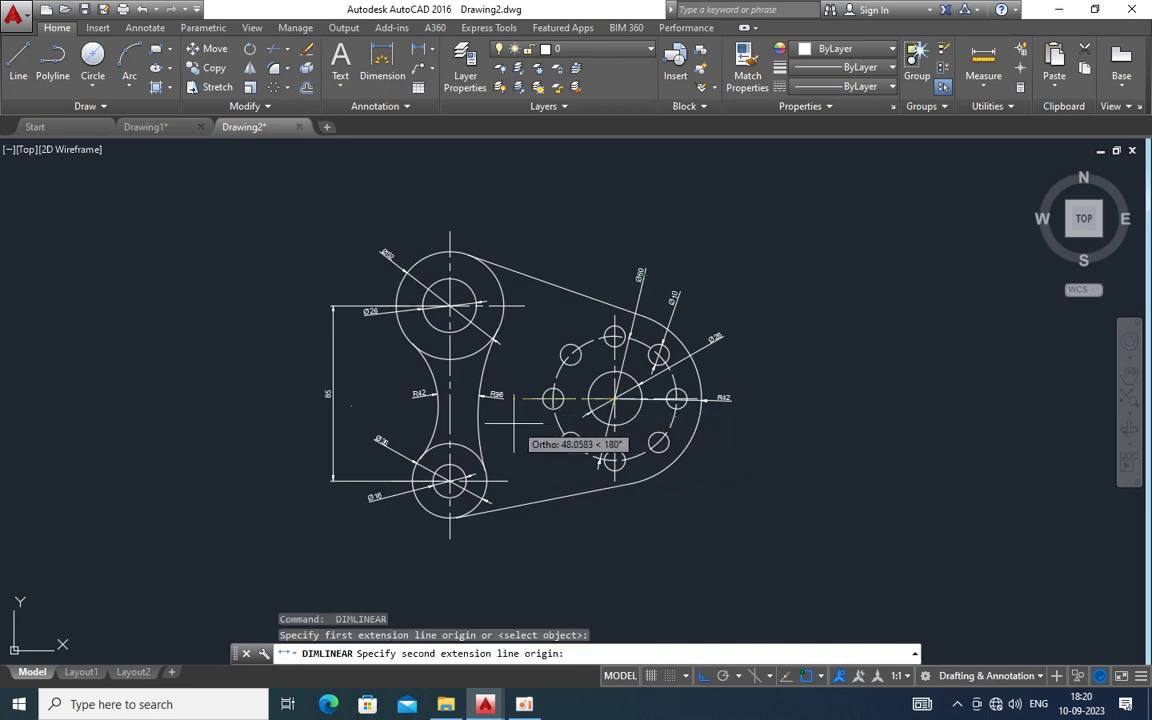
{"action": "left_click", "coordinate": [471, 398]}
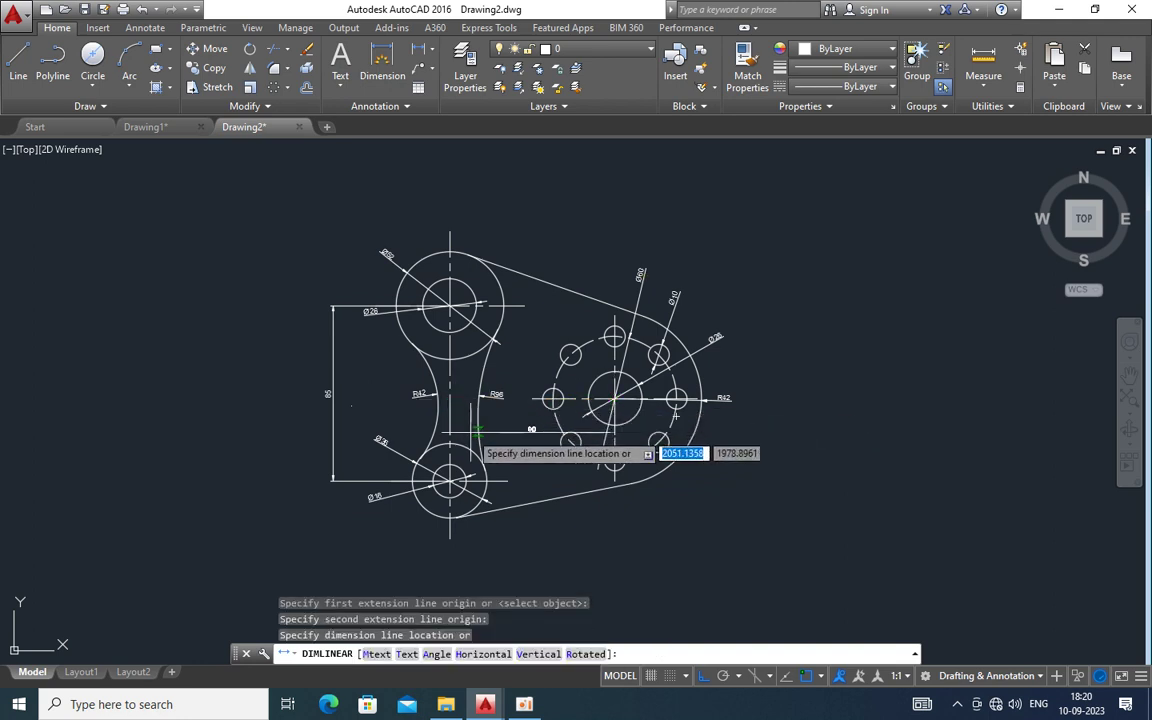
{"action": "left_click", "coordinate": [531, 547]}
{"action": "key", "text": "Return"}
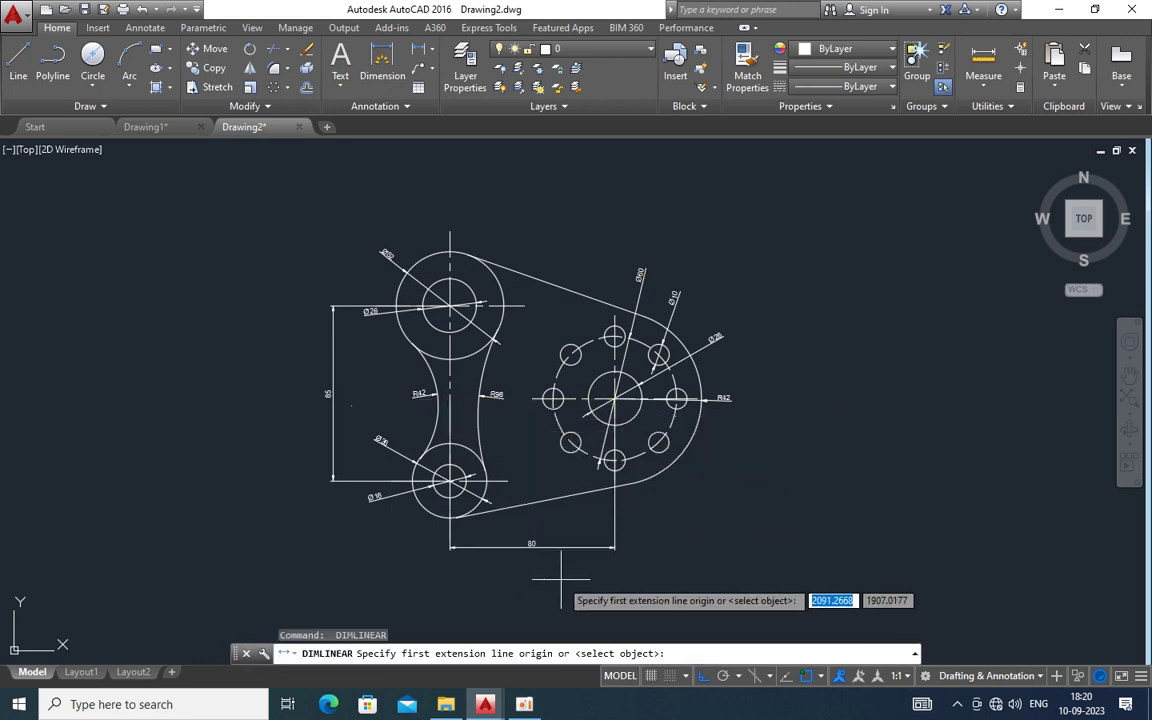
{"action": "left_click", "coordinate": [532, 546]}
{"action": "key", "text": "Escape"}
{"action": "left_click", "coordinate": [550, 572]}
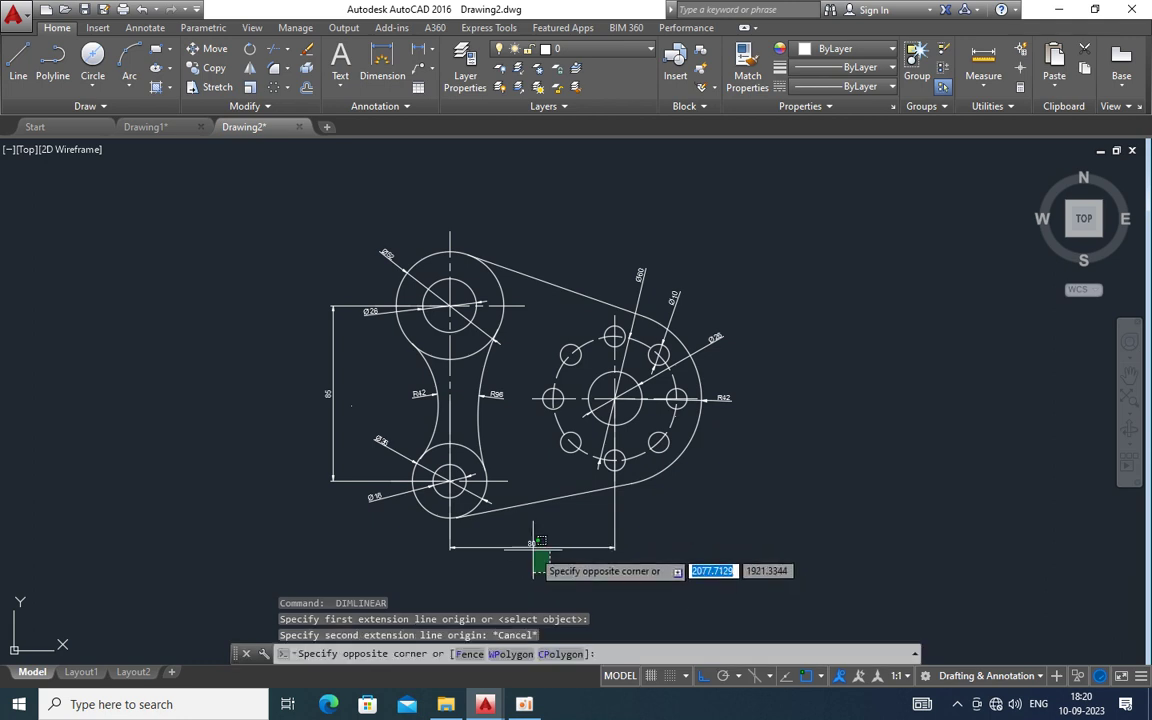
{"action": "double_click", "coordinate": [540, 541]}
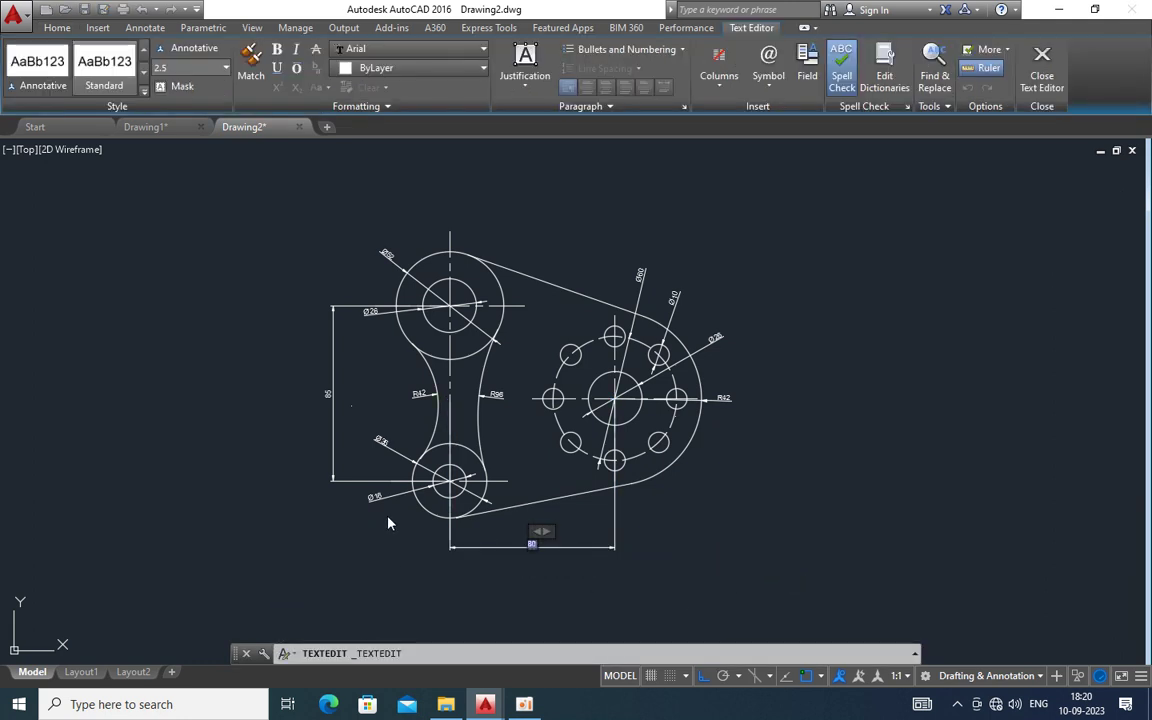
{"action": "left_click", "coordinate": [760, 498]}
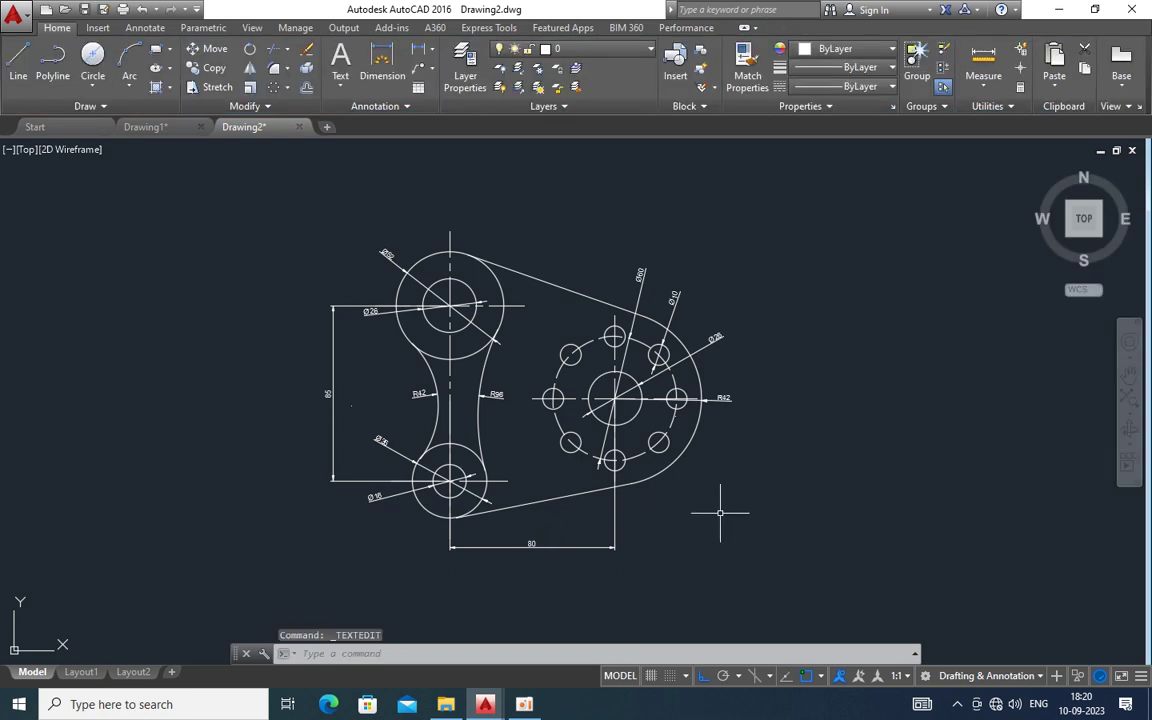
Select all the linear, diameter and radius dimensions across the drawing and open the properties of the selection
{"action": "left_click", "coordinate": [539, 591]}
{"action": "left_click", "coordinate": [519, 538]}
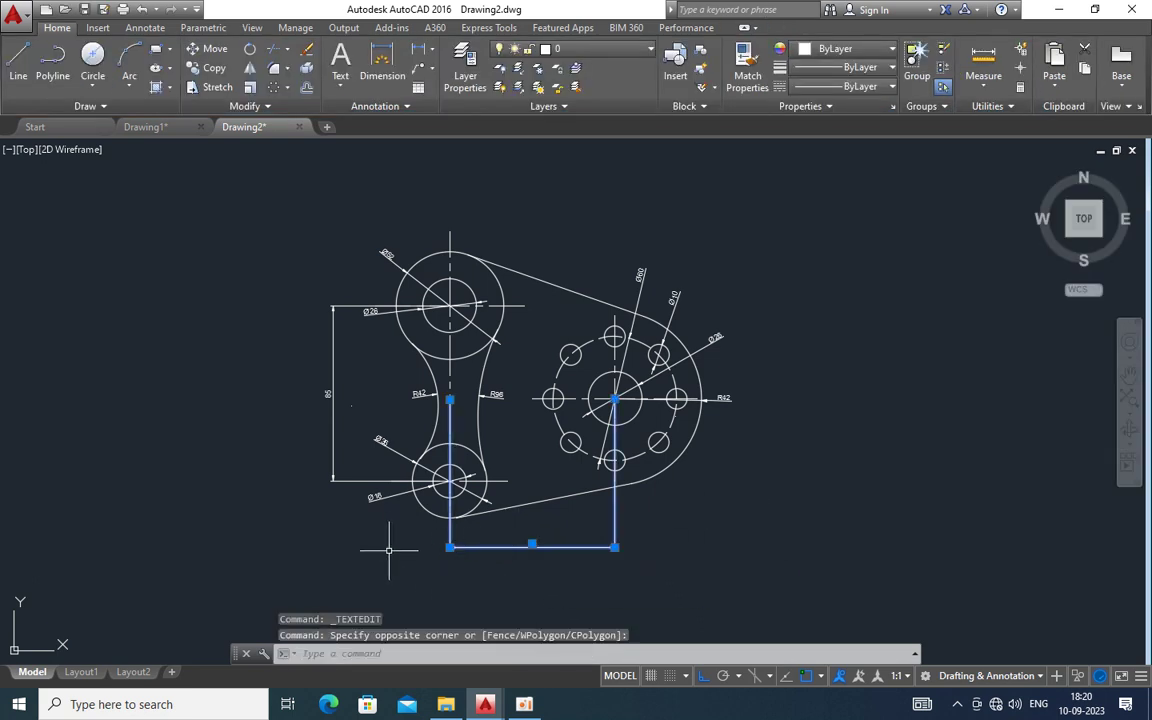
{"action": "left_click", "coordinate": [392, 518]}
{"action": "left_click", "coordinate": [311, 352]}
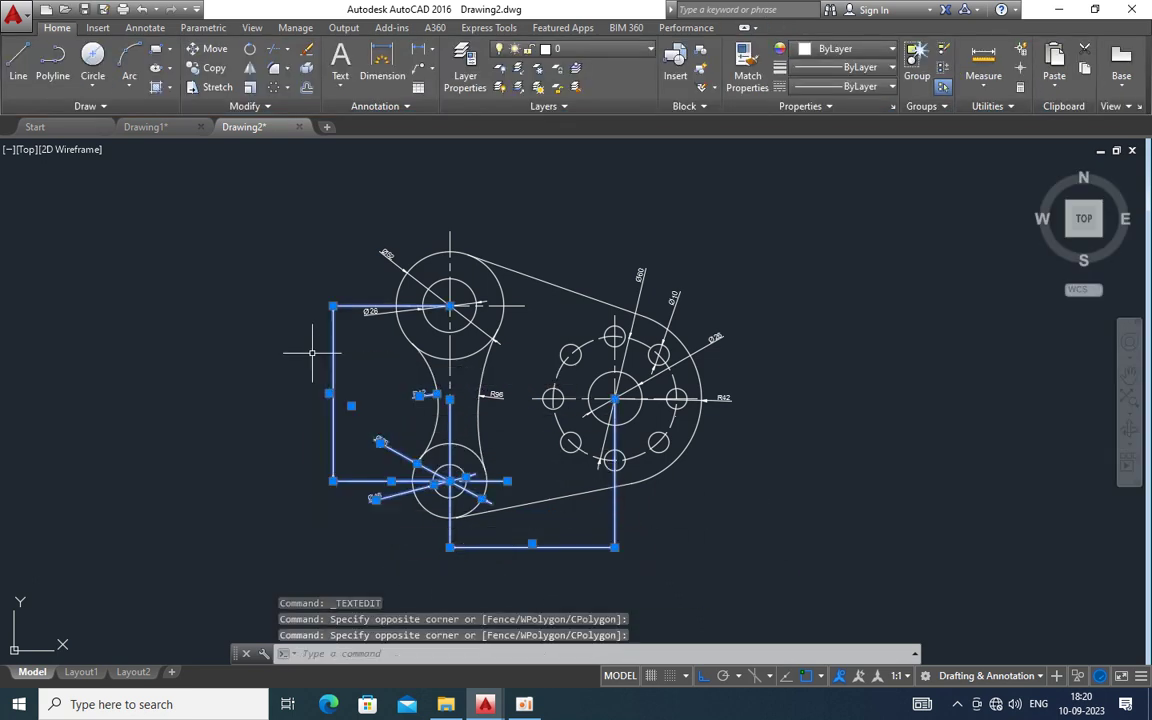
{"action": "left_click", "coordinate": [387, 331]}
{"action": "left_click", "coordinate": [360, 230]}
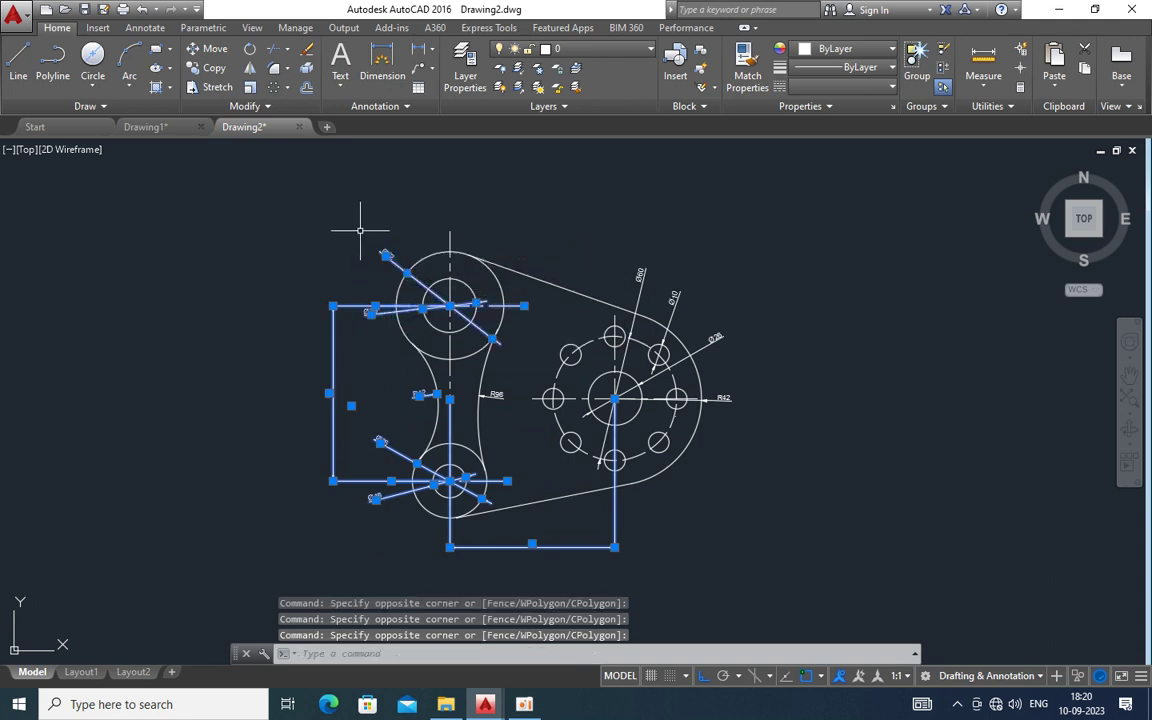
{"action": "left_click", "coordinate": [753, 418]}
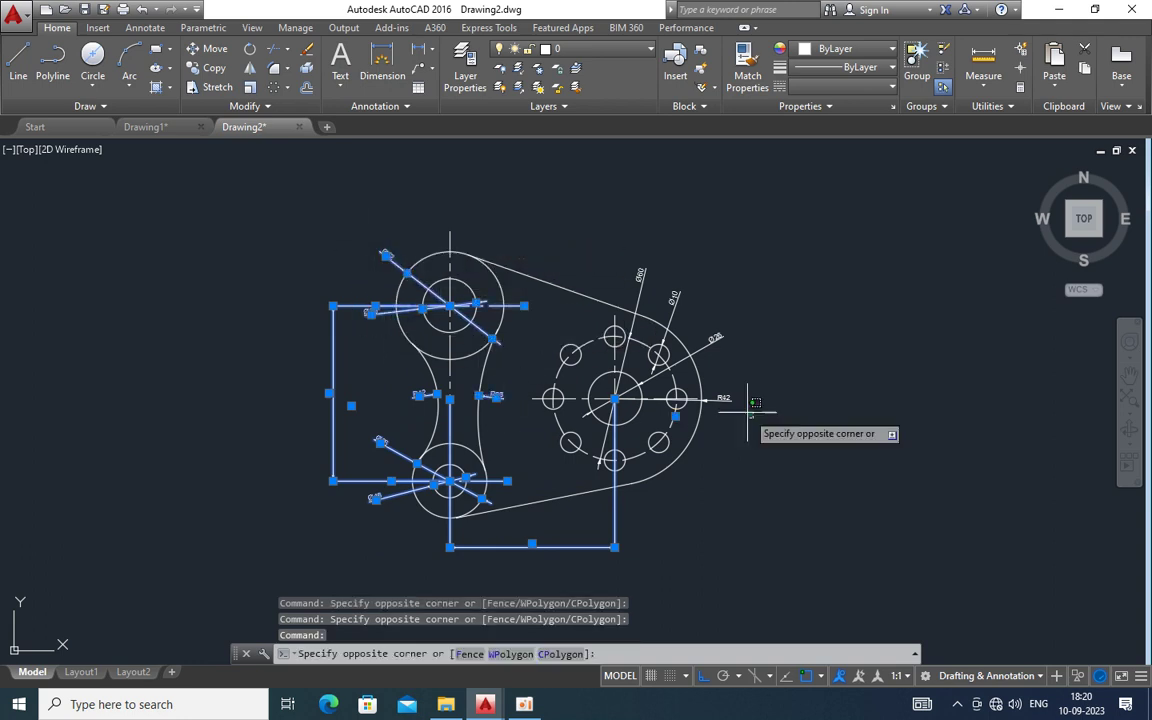
{"action": "left_click", "coordinate": [717, 321]}
{"action": "left_click", "coordinate": [714, 318]}
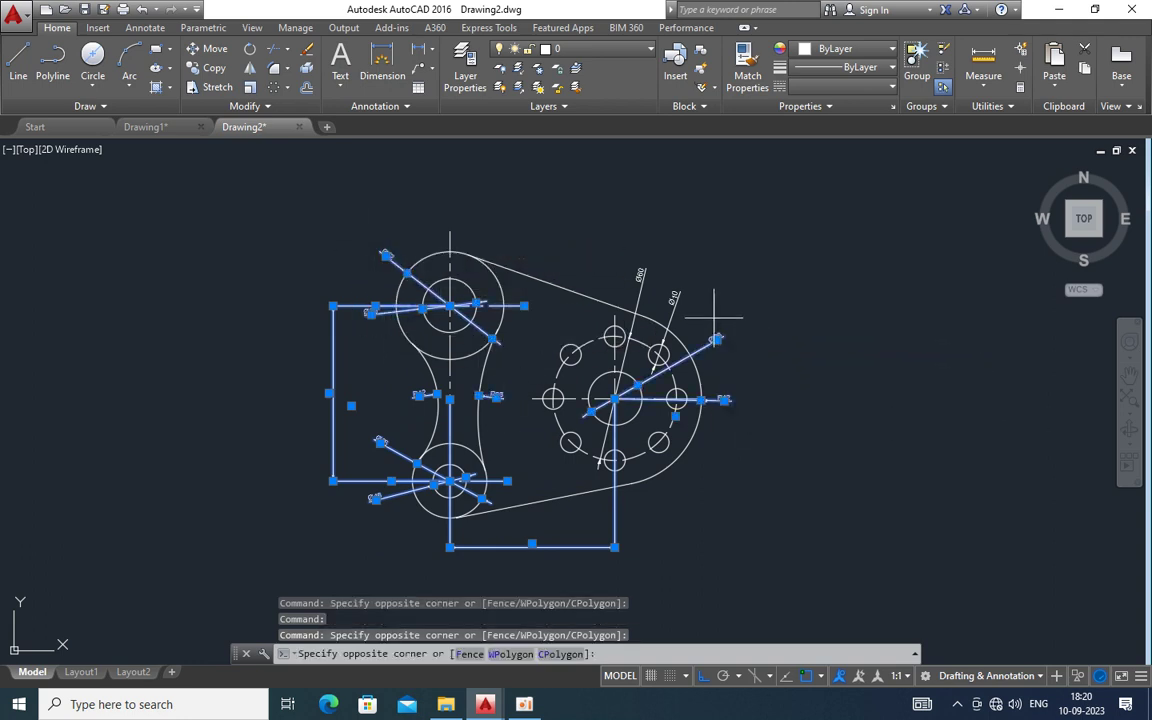
{"action": "left_click", "coordinate": [652, 256]}
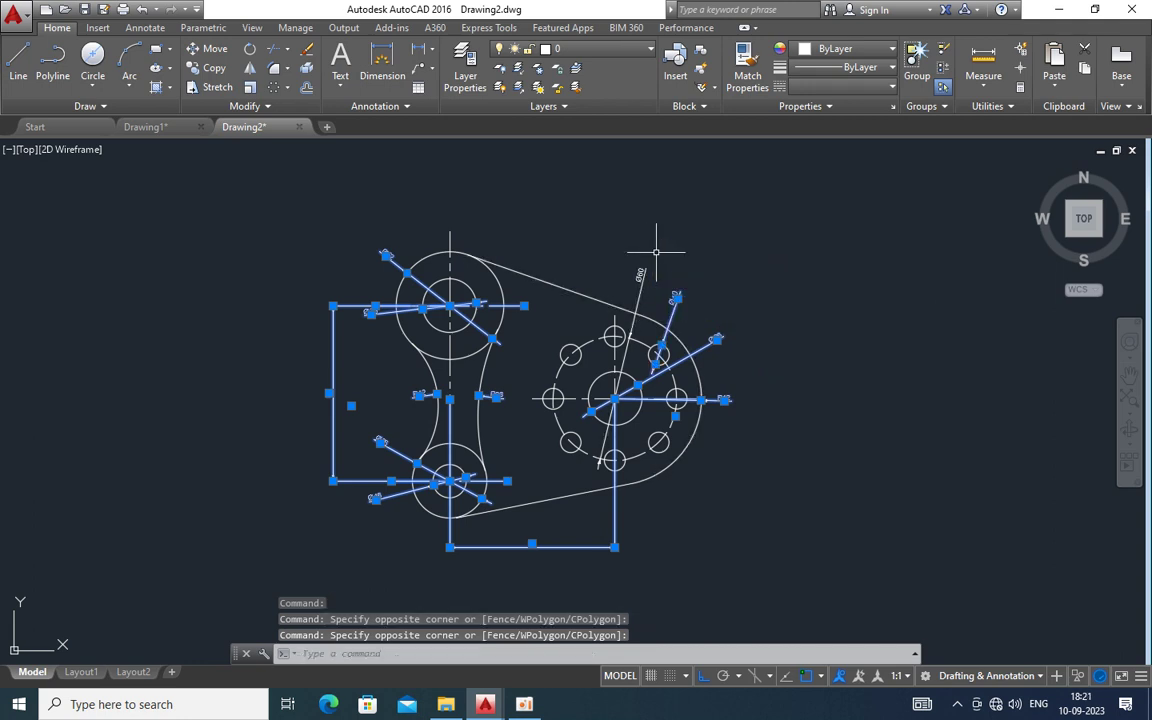
{"action": "left_click", "coordinate": [660, 300]}
{"action": "left_click", "coordinate": [630, 250]}
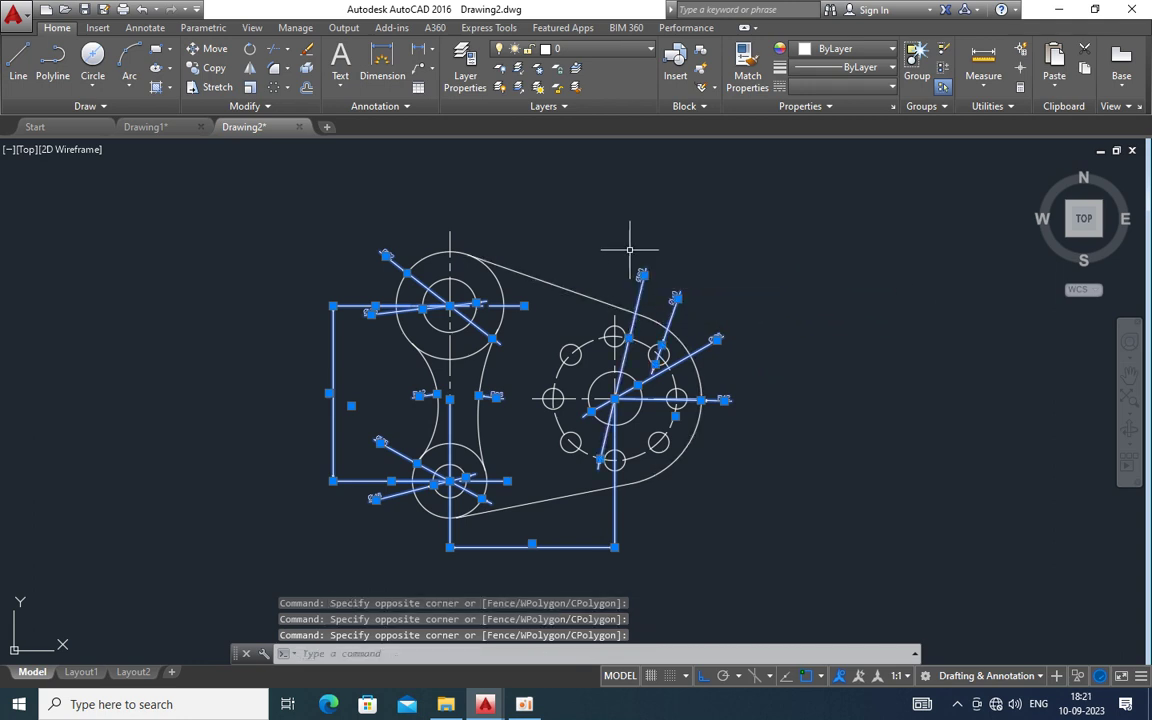
{"action": "right_click", "coordinate": [690, 257]}
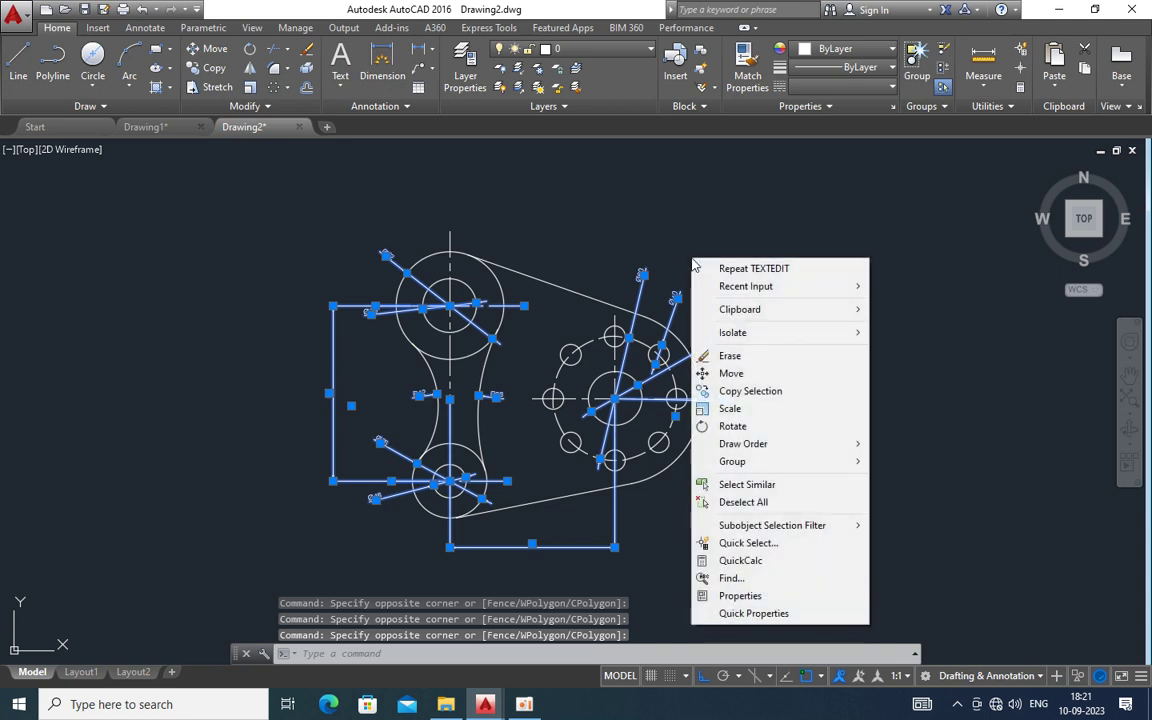
{"action": "left_click", "coordinate": [792, 597]}
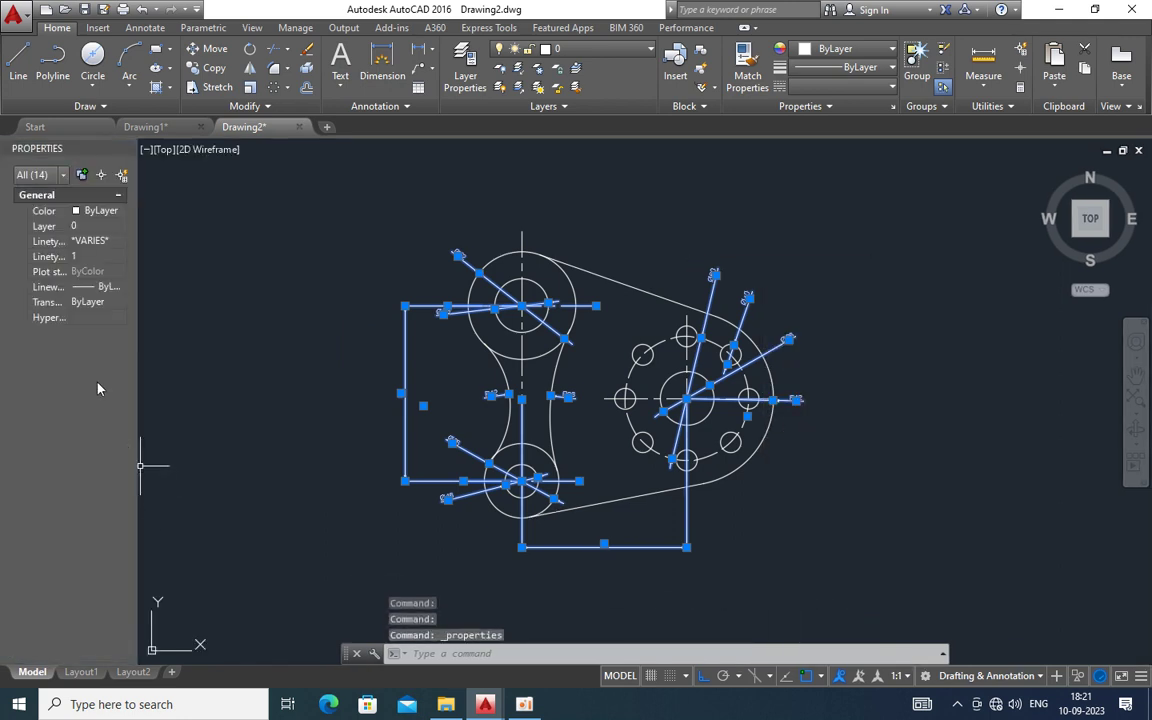
Limit the selection to the diametric dimensions and set their arrow size to 4 and text height to 5
{"action": "left_click", "coordinate": [47, 178]}
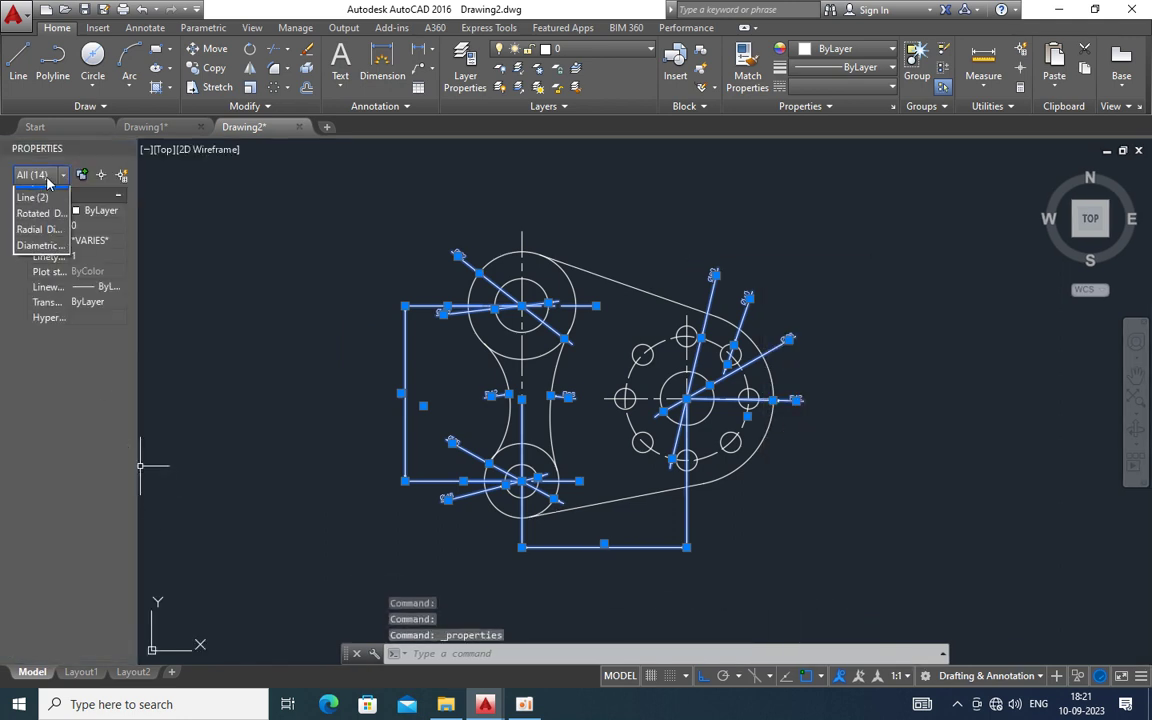
{"action": "left_click", "coordinate": [44, 260]}
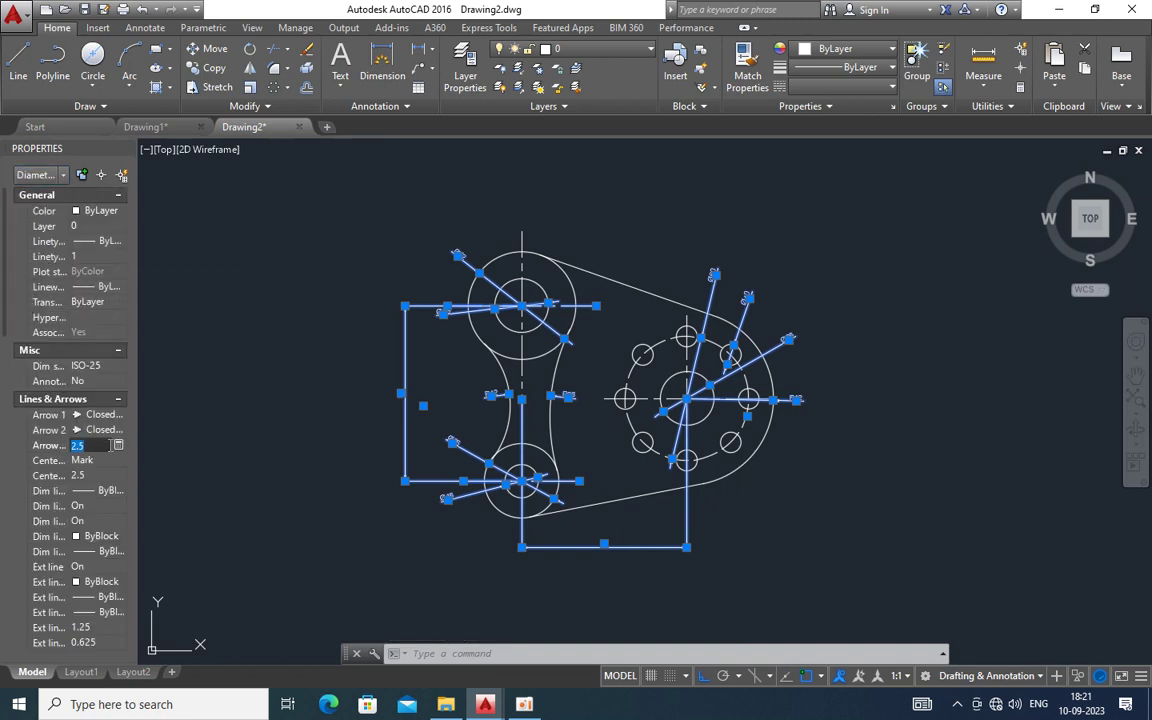
{"action": "key", "text": "Return"}
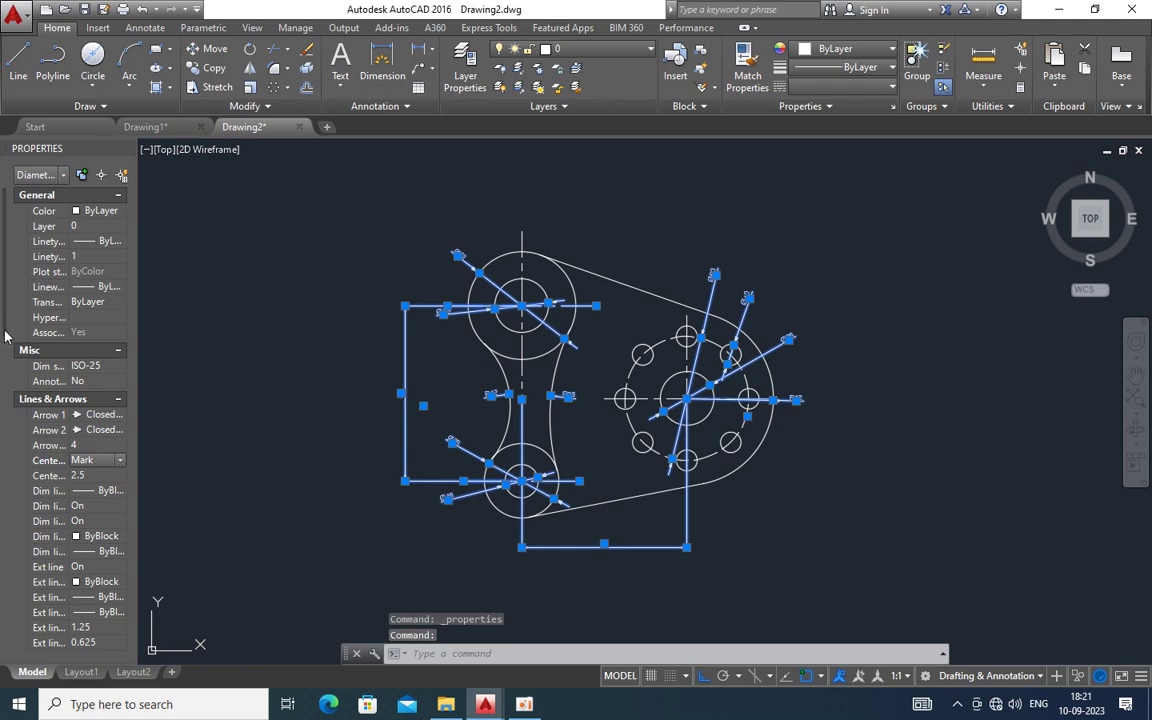
{"action": "left_click_drag", "start_coordinate": [5, 335], "coordinate": [2, 398]}
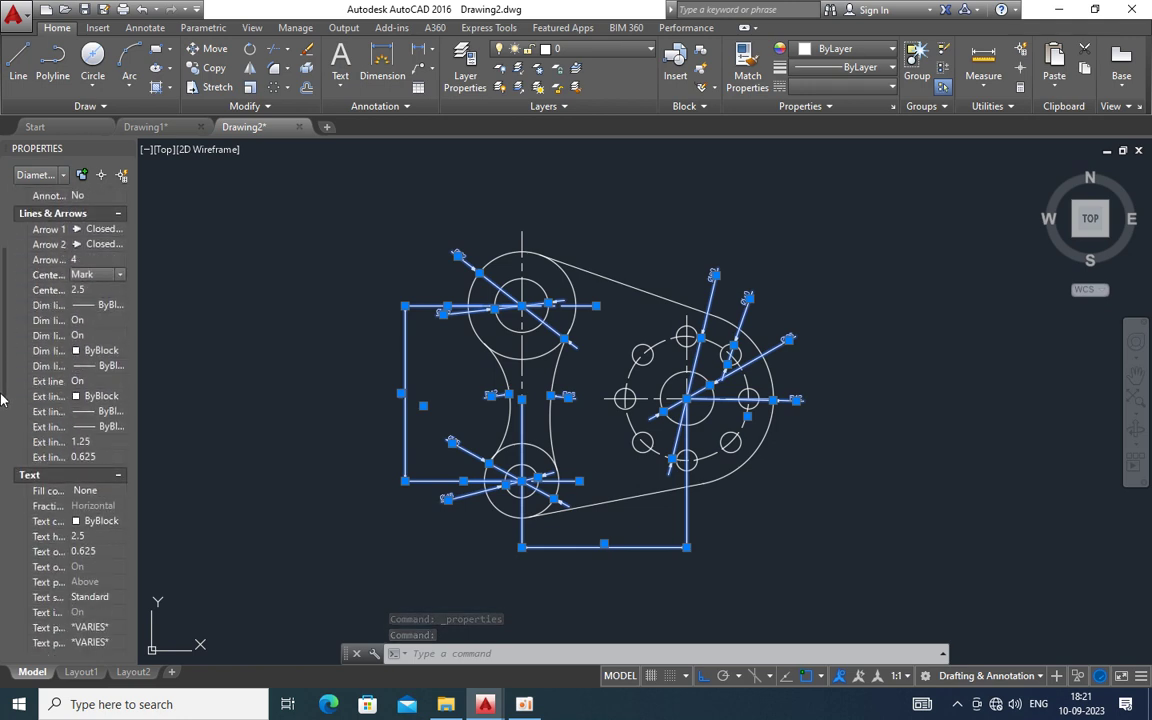
{"action": "type", "text": "5"}
{"action": "left_click", "coordinate": [97, 548]}
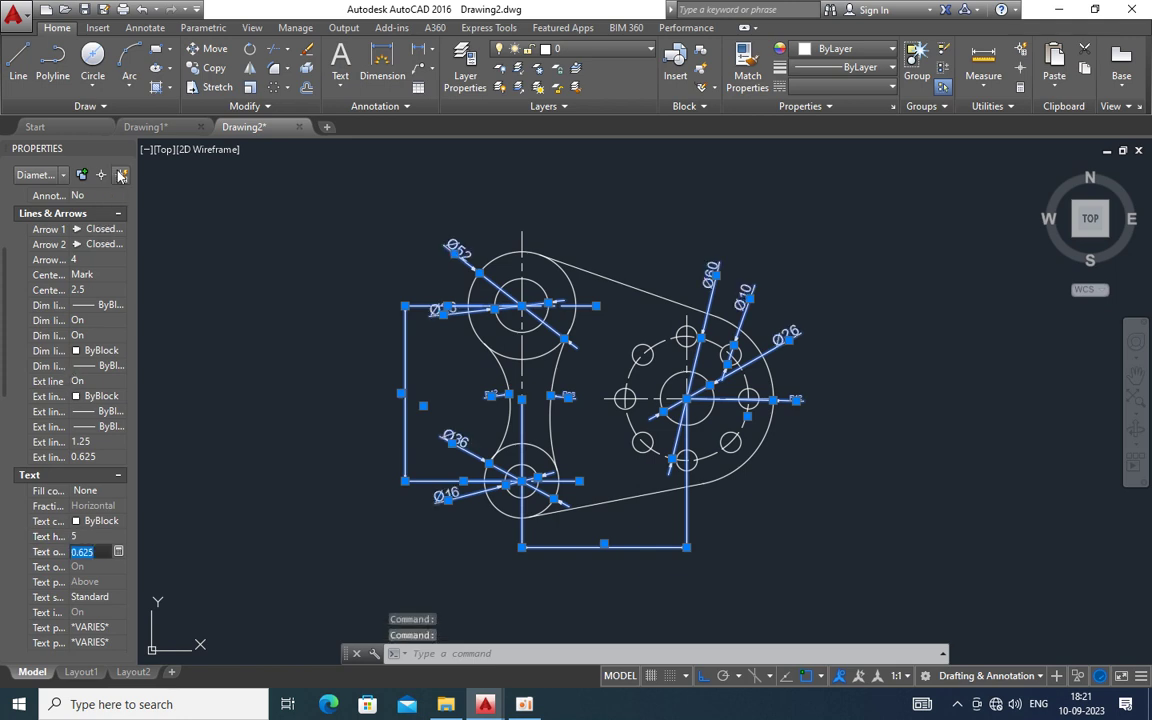
{"action": "left_click", "coordinate": [125, 149]}
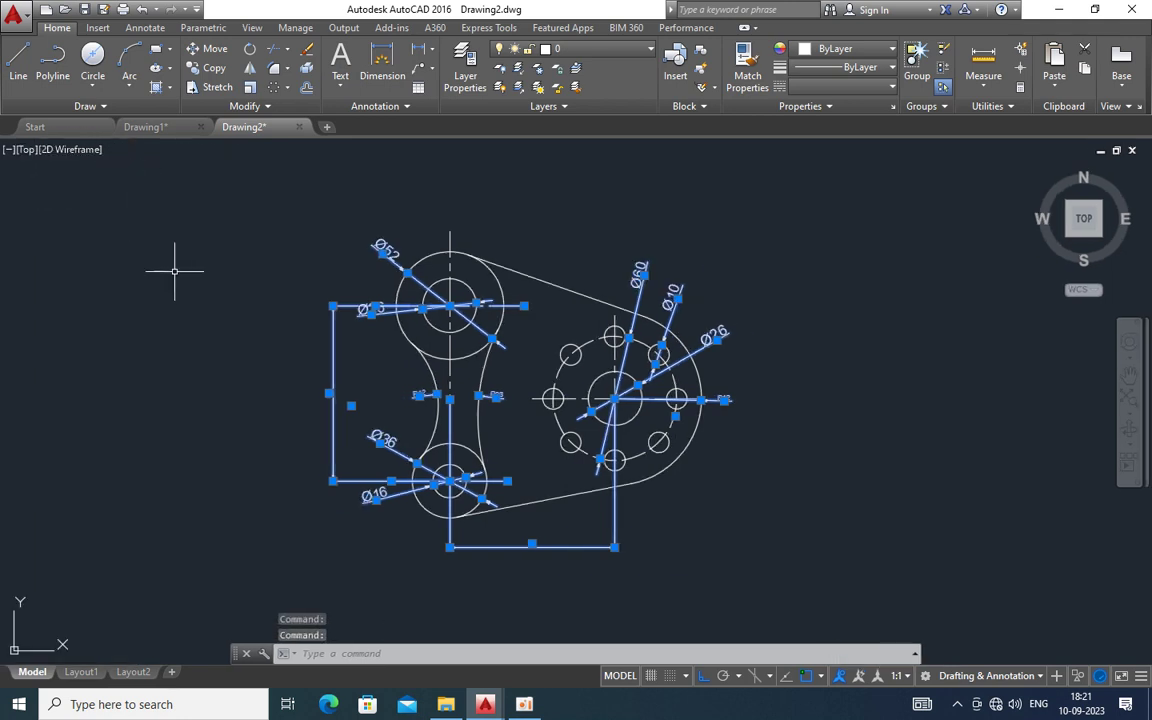
{"action": "key", "text": "Escape"}
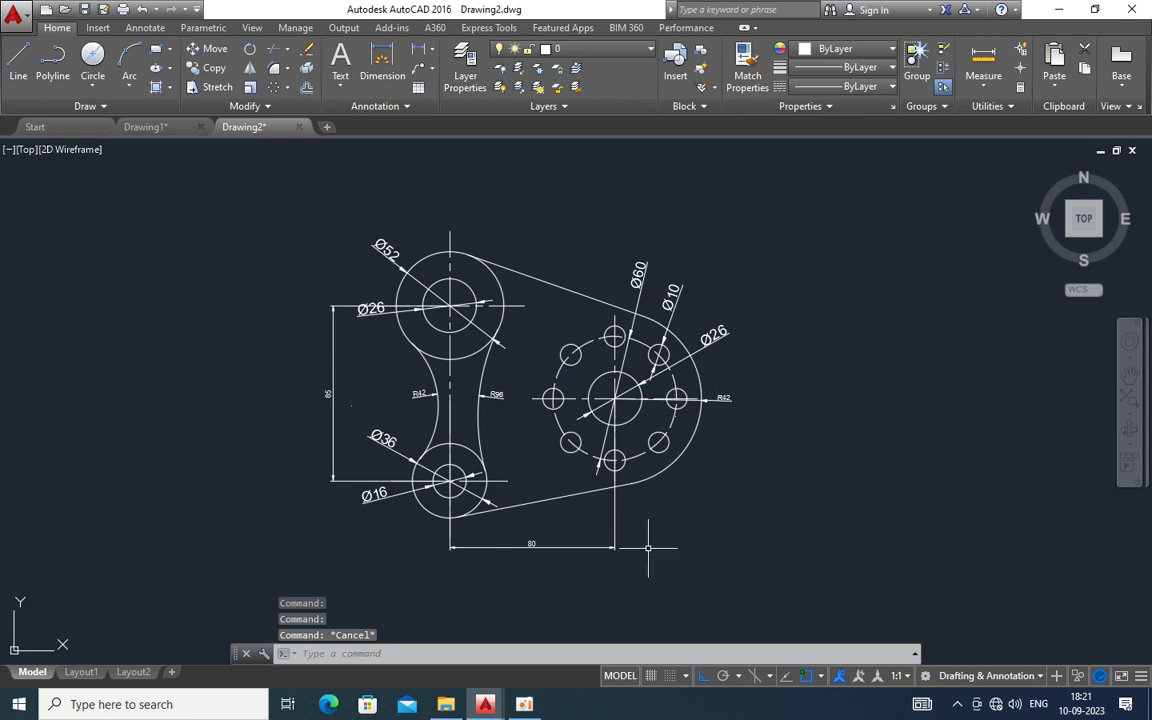
Set the arrow size to 4 and text height to 5 for the horizontal dimension below the profile
{"action": "left_click", "coordinate": [585, 565]}
{"action": "left_click", "coordinate": [530, 541]}
{"action": "right_click", "coordinate": [540, 545]}
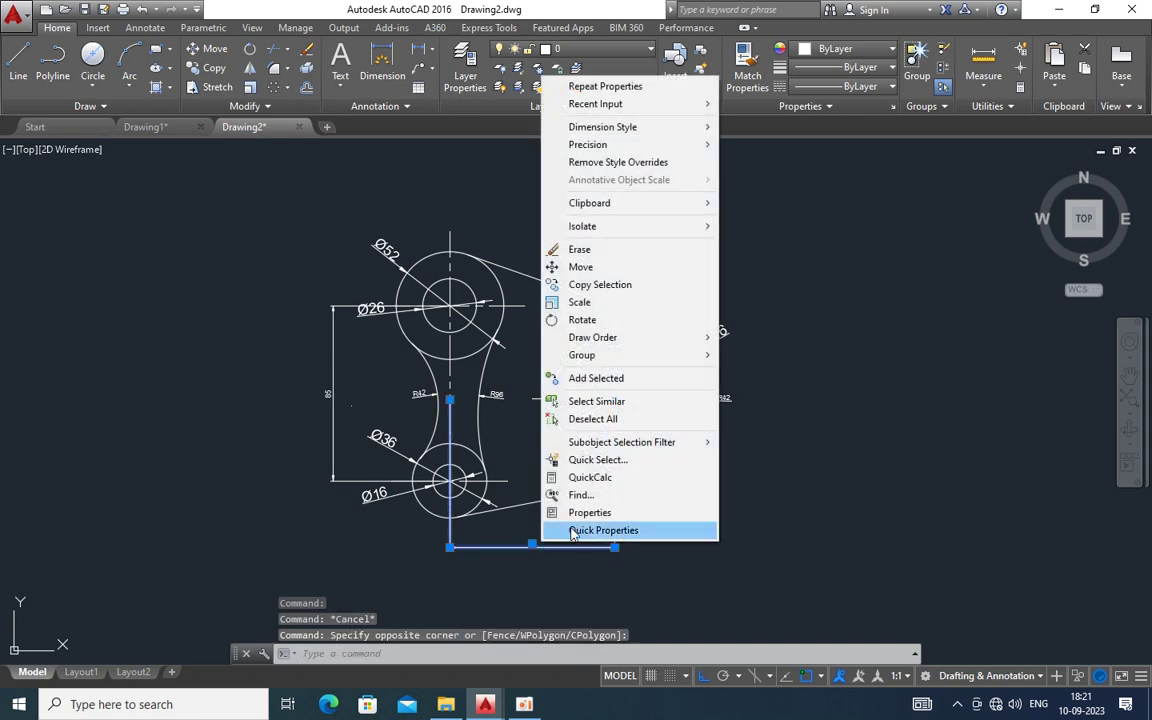
{"action": "left_click", "coordinate": [588, 513]}
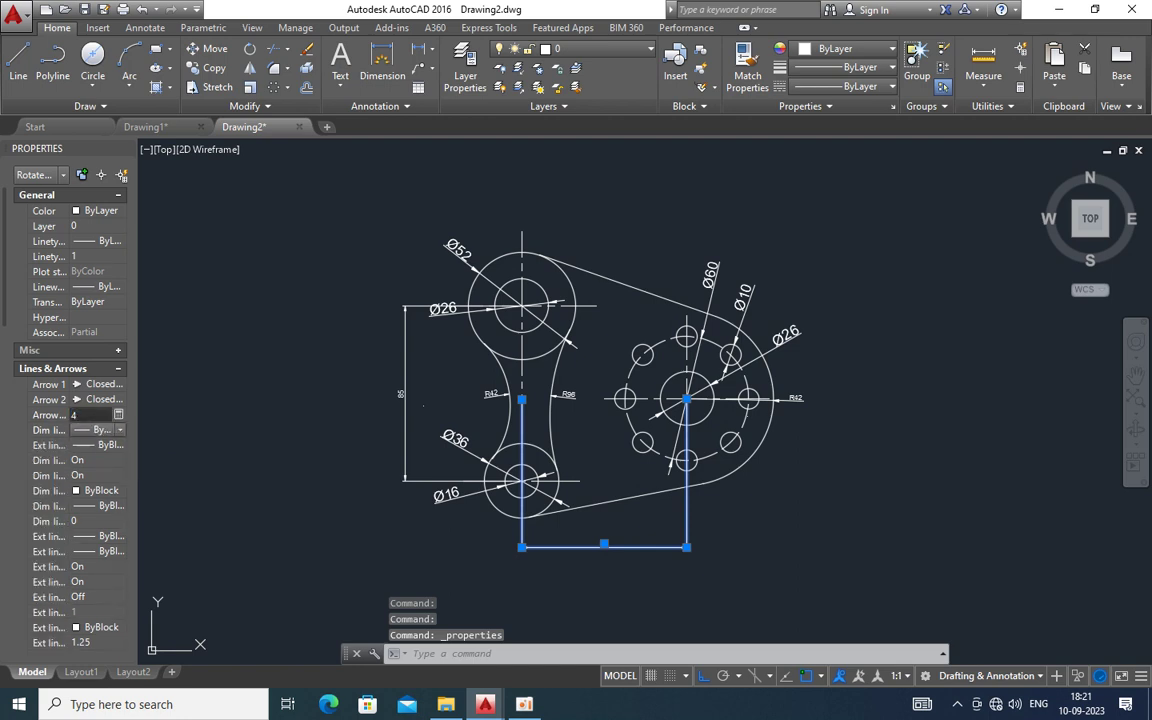
{"action": "left_click_drag", "start_coordinate": [8, 330], "coordinate": [10, 432]}
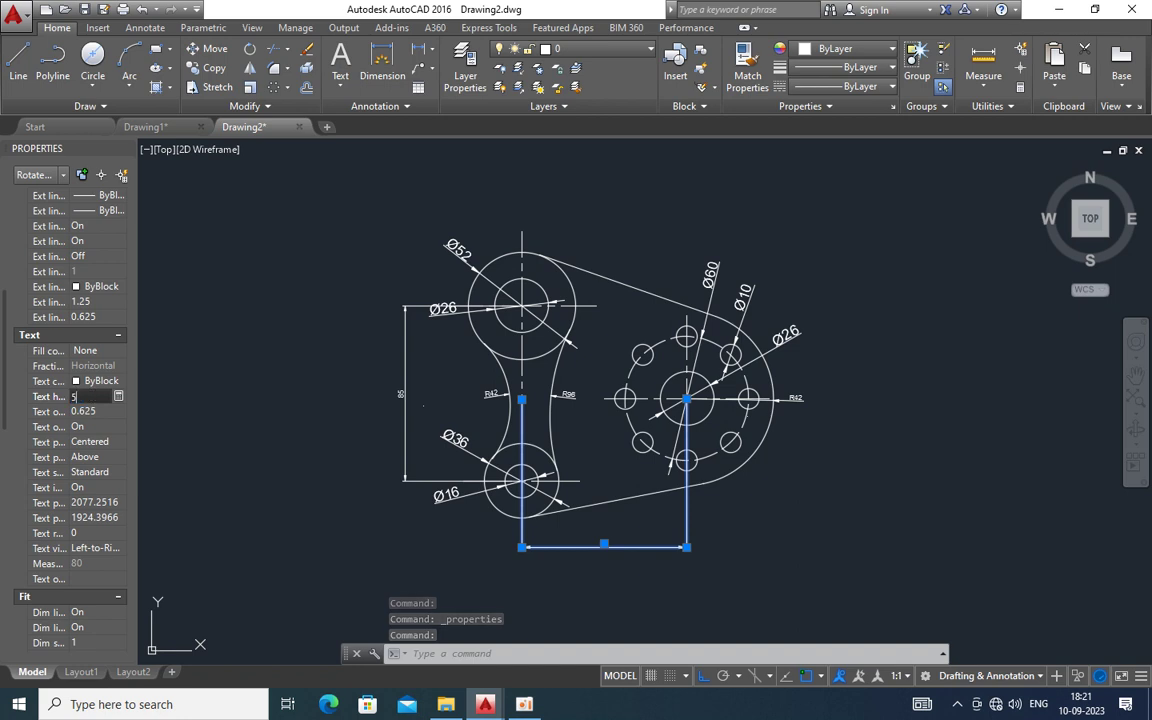
{"action": "key", "text": "Tab"}
{"action": "left_click", "coordinate": [126, 149]}
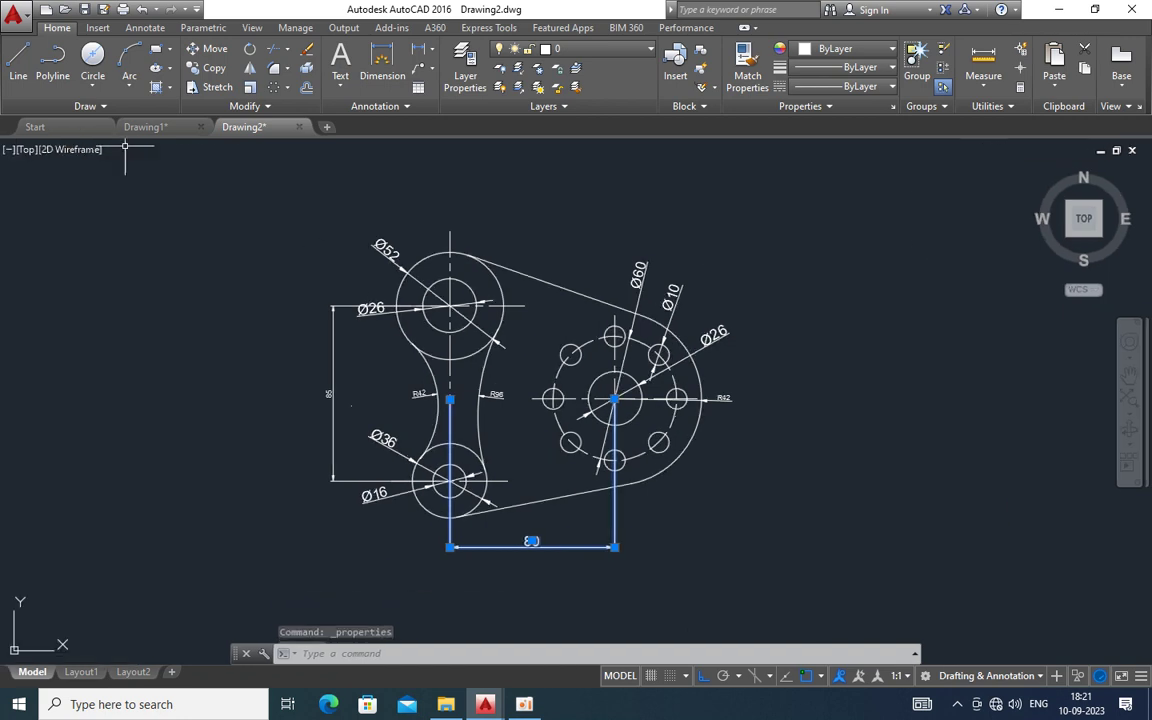
{"action": "key", "text": "Escape"}
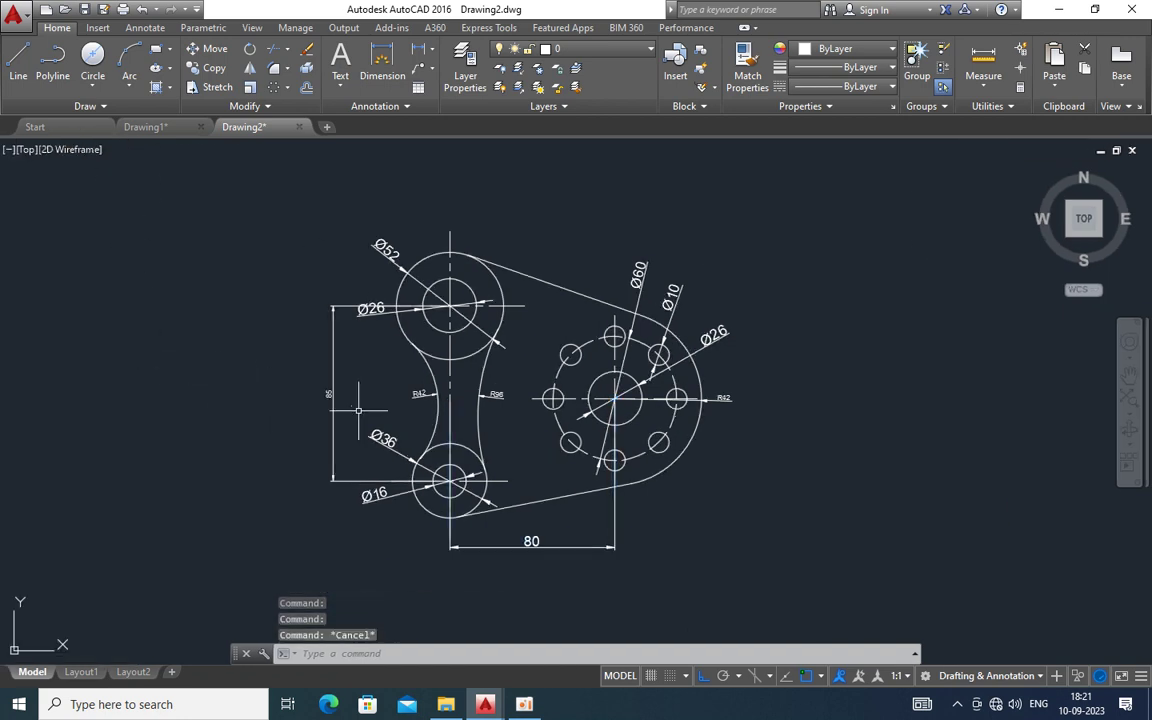
Select the three radius dimensions and the vertical linear dimension, and set their arrow size to 4
{"action": "left_click", "coordinate": [724, 398]}
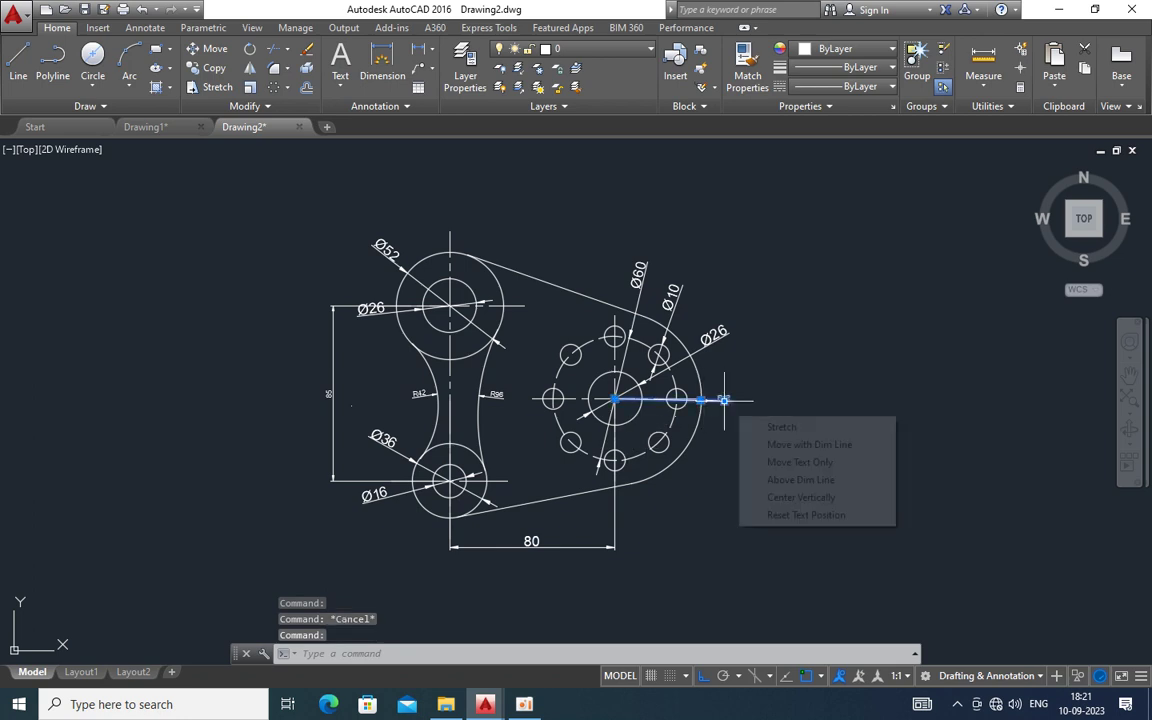
{"action": "left_click", "coordinate": [493, 396]}
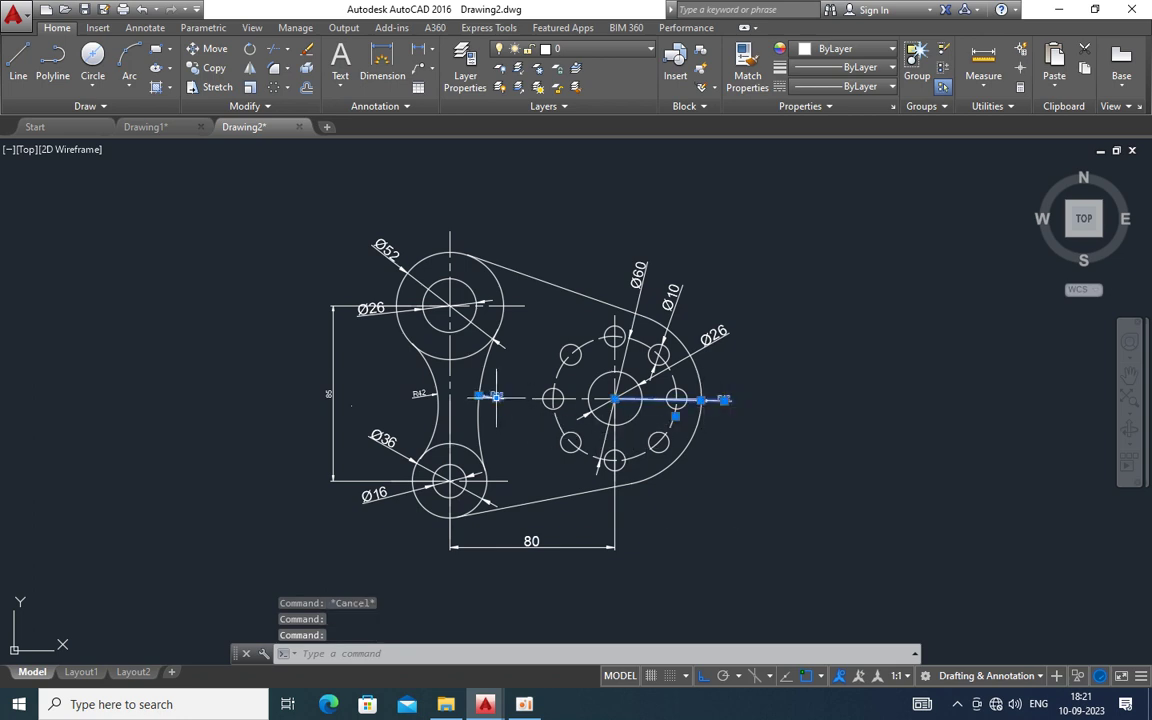
{"action": "left_click", "coordinate": [419, 396]}
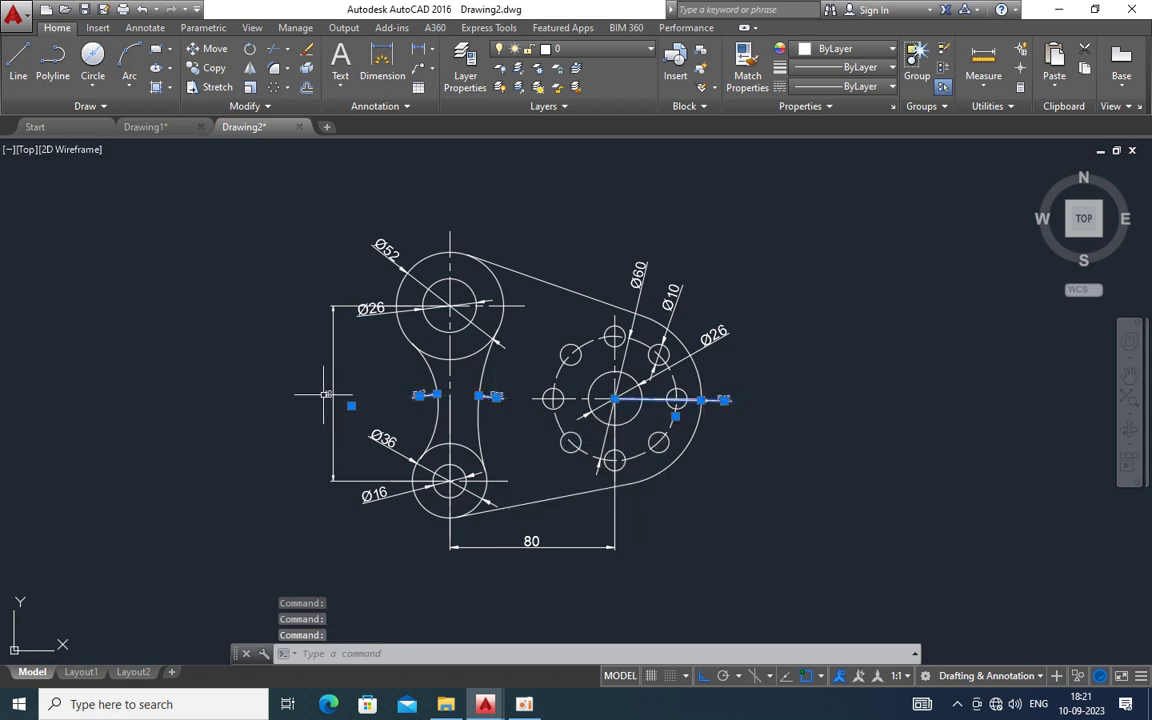
{"action": "left_click", "coordinate": [330, 394]}
{"action": "right_click", "coordinate": [330, 395]}
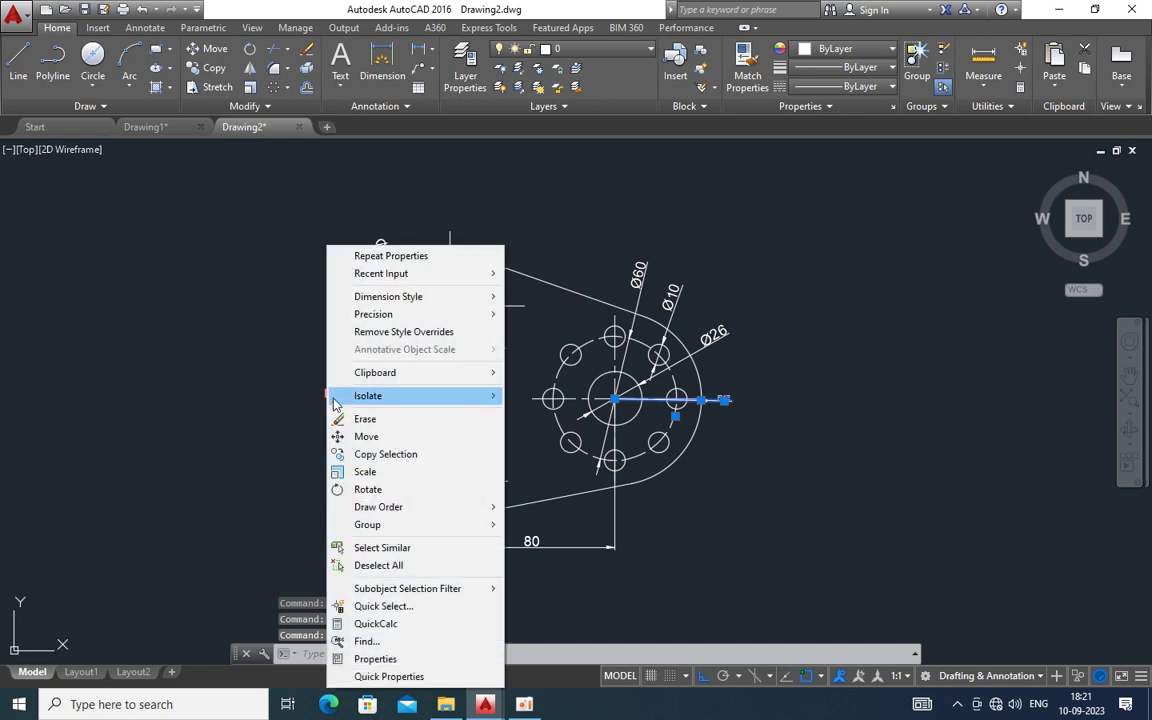
{"action": "left_click", "coordinate": [376, 659]}
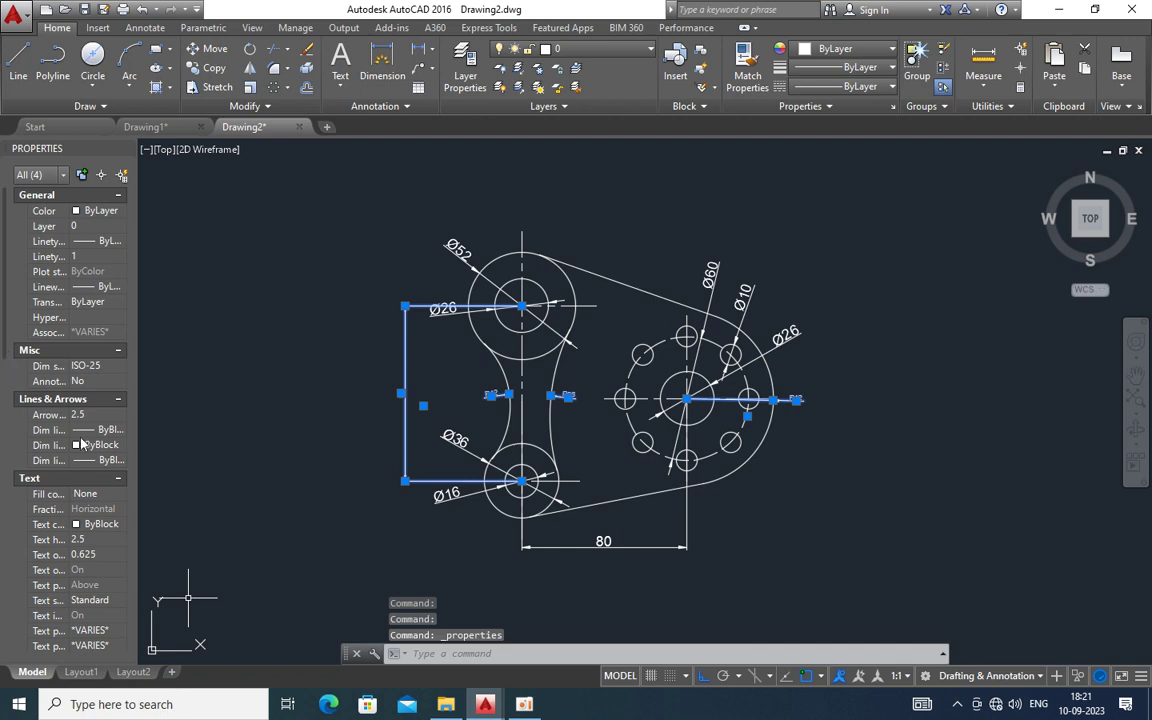
{"action": "left_click", "coordinate": [95, 414]}
{"action": "type", "text": "4"}
{"action": "key", "text": "Return"}
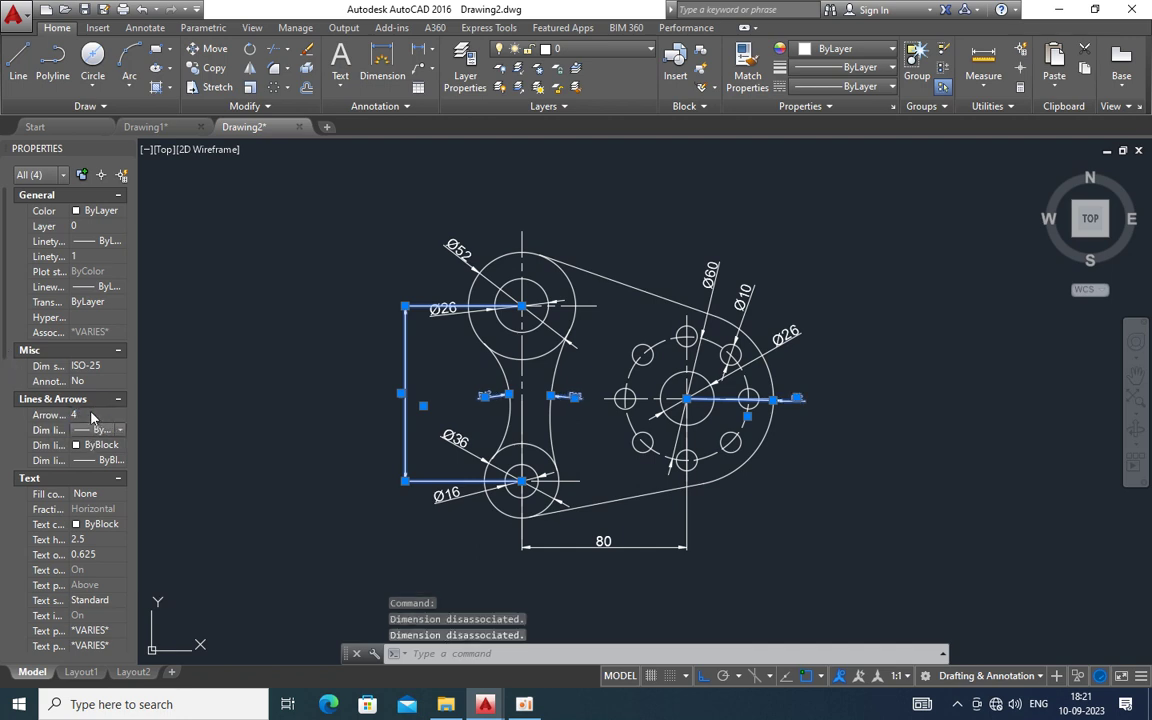
Set the text height of the selected radius and vertical dimensions to 5, then clear the selection
{"action": "scroll", "coordinate": [6, 380], "scroll_direction": "down", "scroll_amount": 5}
{"action": "left_click", "coordinate": [98, 388]}
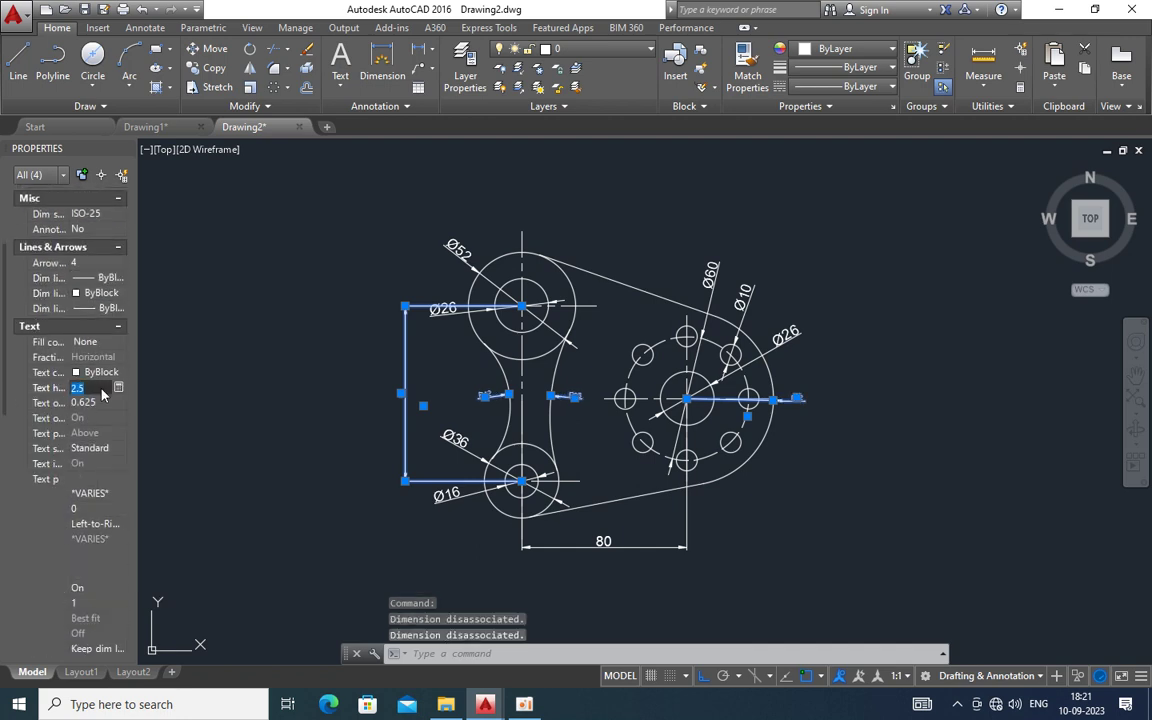
{"action": "type", "text": "5"}
{"action": "left_click", "coordinate": [100, 401]}
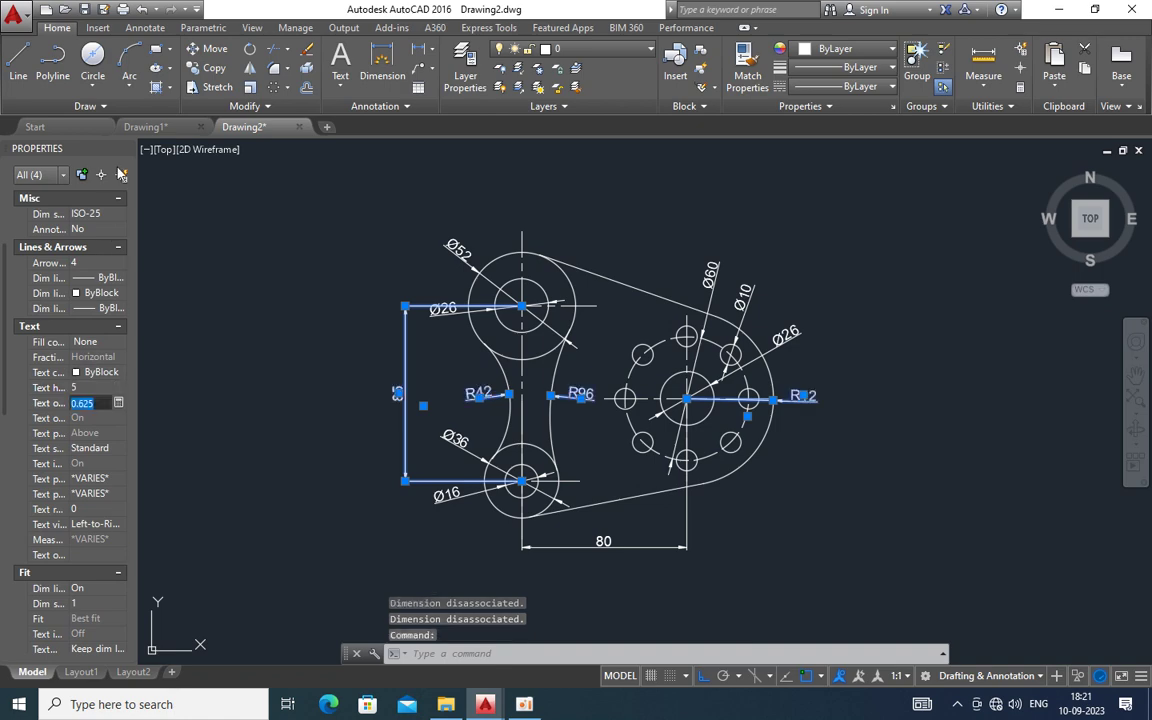
{"action": "left_click", "coordinate": [126, 150]}
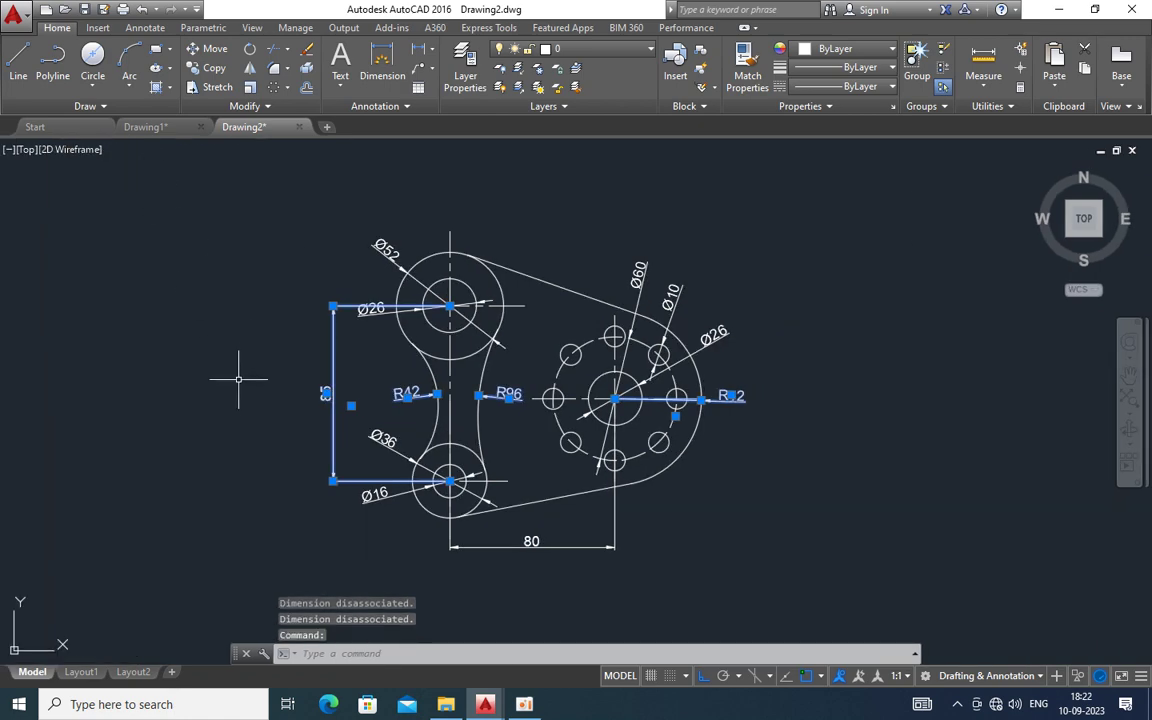
{"action": "key", "text": "Escape"}
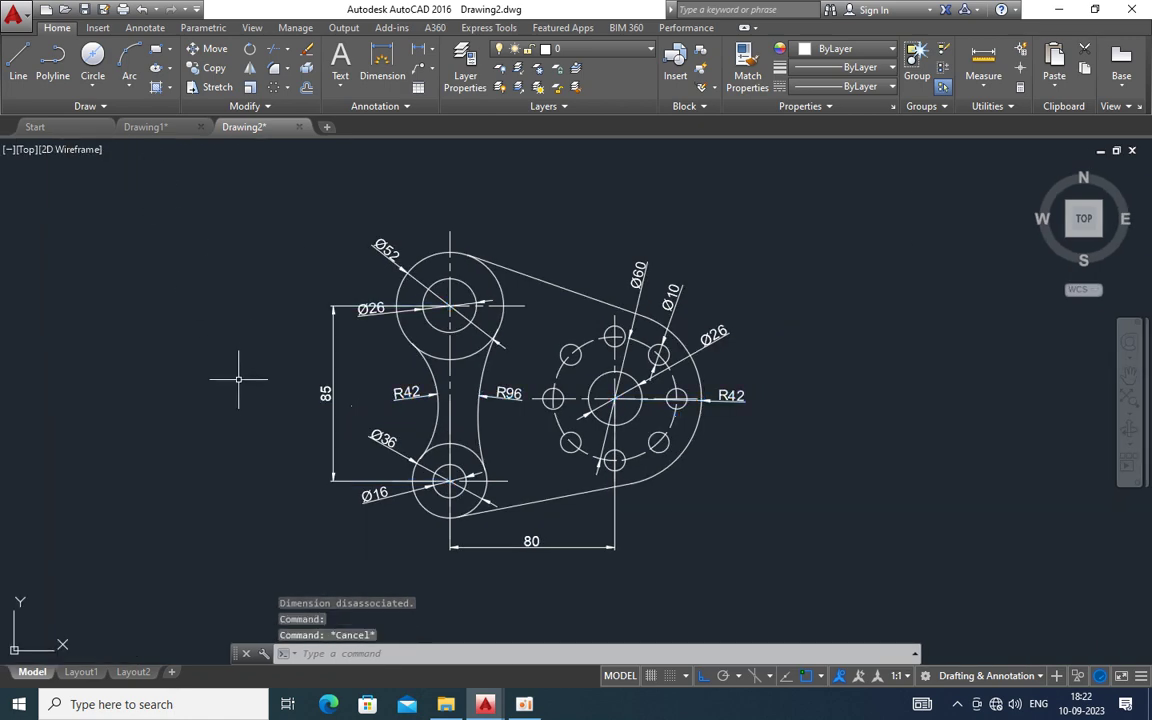
{"action": "right_click", "coordinate": [733, 490]}
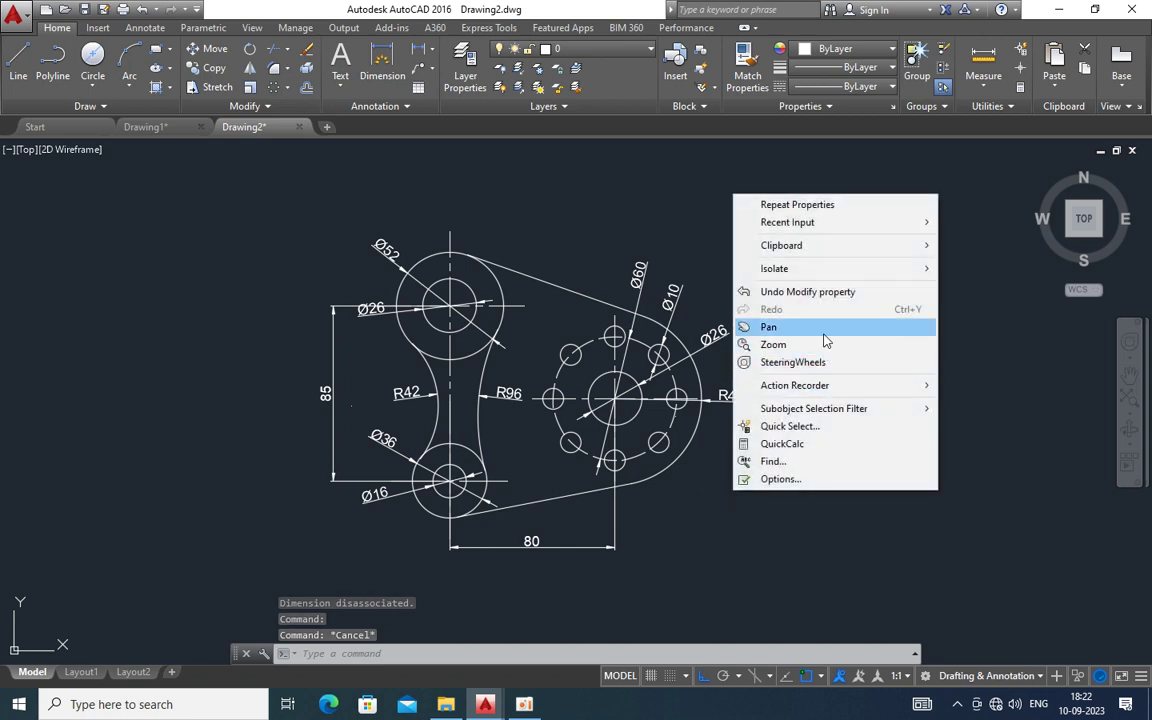
{"action": "left_click", "coordinate": [775, 327]}
{"action": "left_click_drag", "start_coordinate": [746, 465], "coordinate": [763, 450]}
{"action": "key", "text": "Escape"}
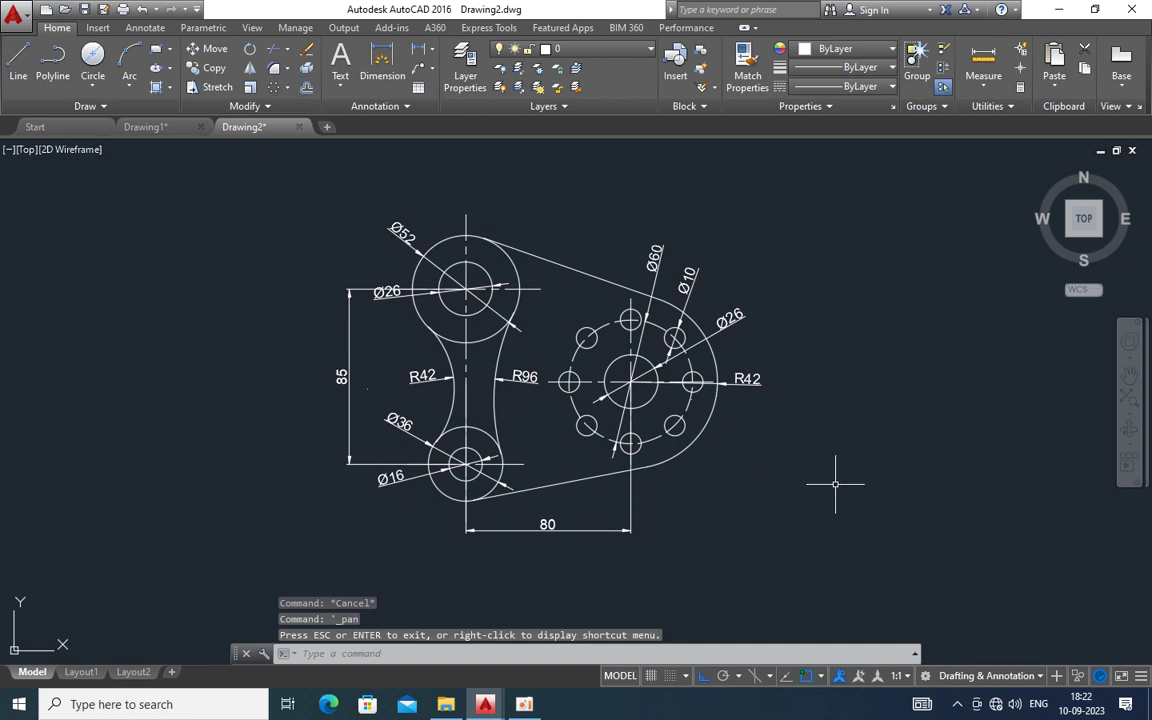